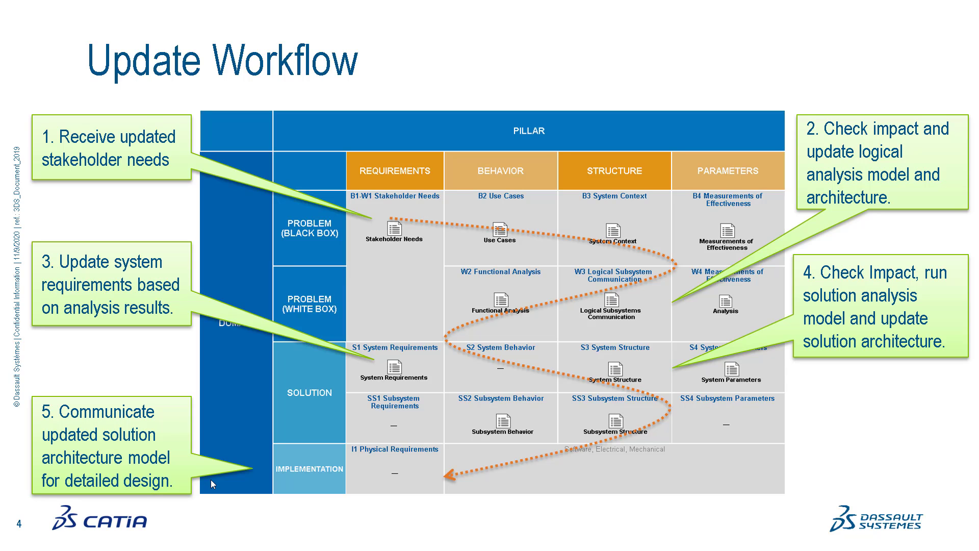
Step: Switch to the browser and update the Deplete duration need to more than 190s with 0.6 kg/s mass flow, submitting the edit
key(alt+Tab)
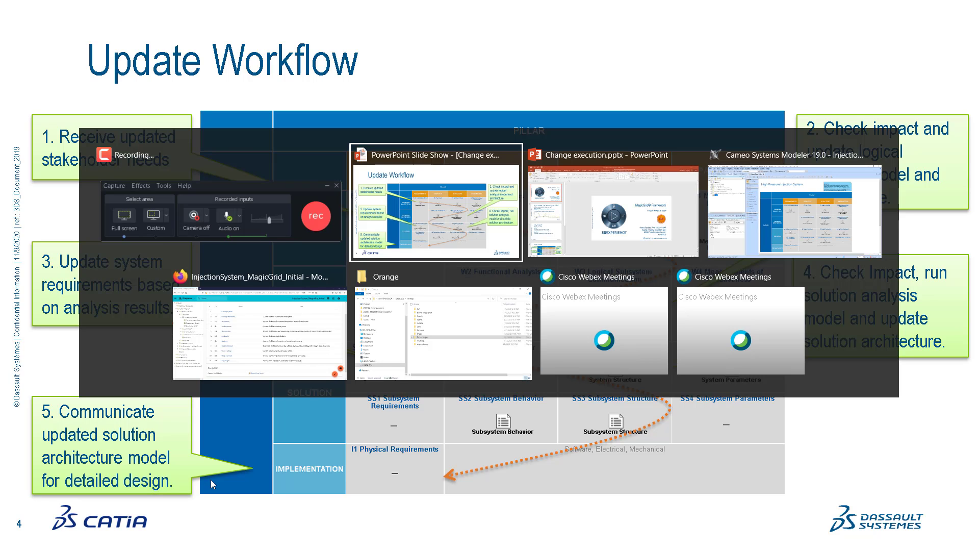
key(alt+Tab)
key(alt+Tab)
key(alt+Tab)
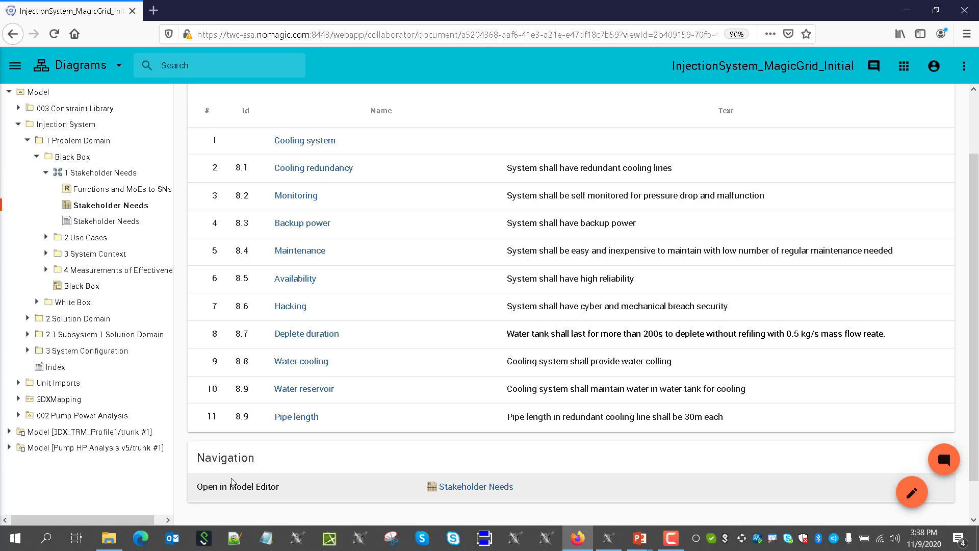
click(911, 492)
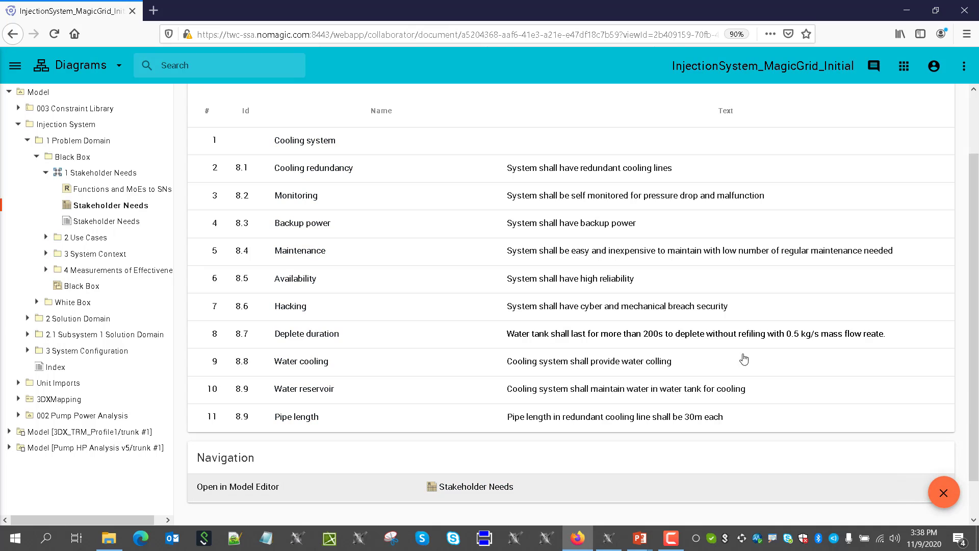
click(773, 337)
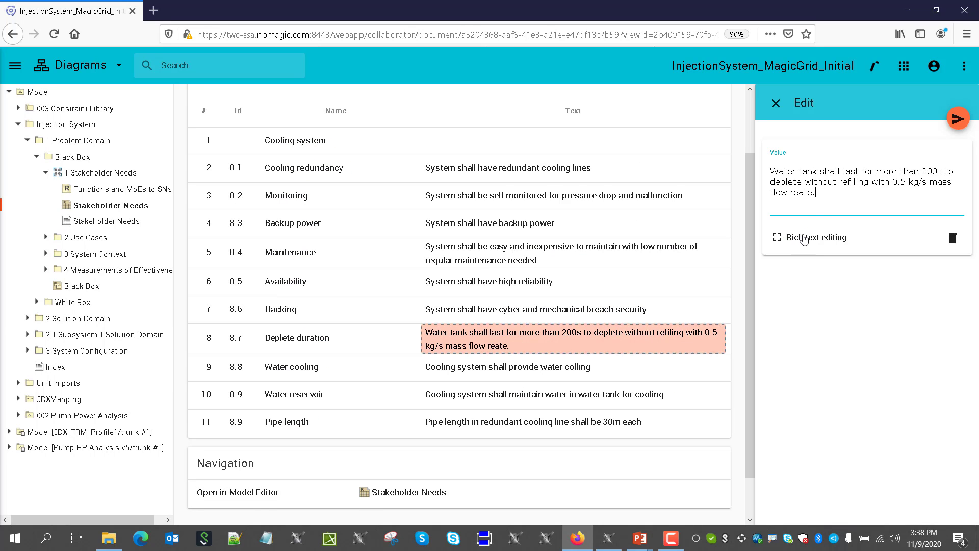
drag(923, 171, 938, 171)
text(190)
click(958, 118)
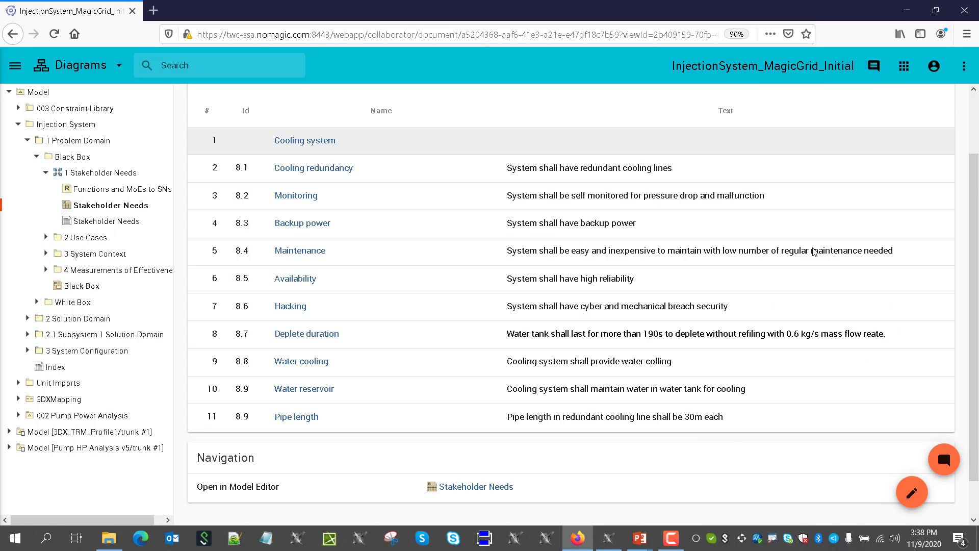
Step: Switch to Cameo Systems Modeler and display the upcoming changes from the server
key(alt+Tab)
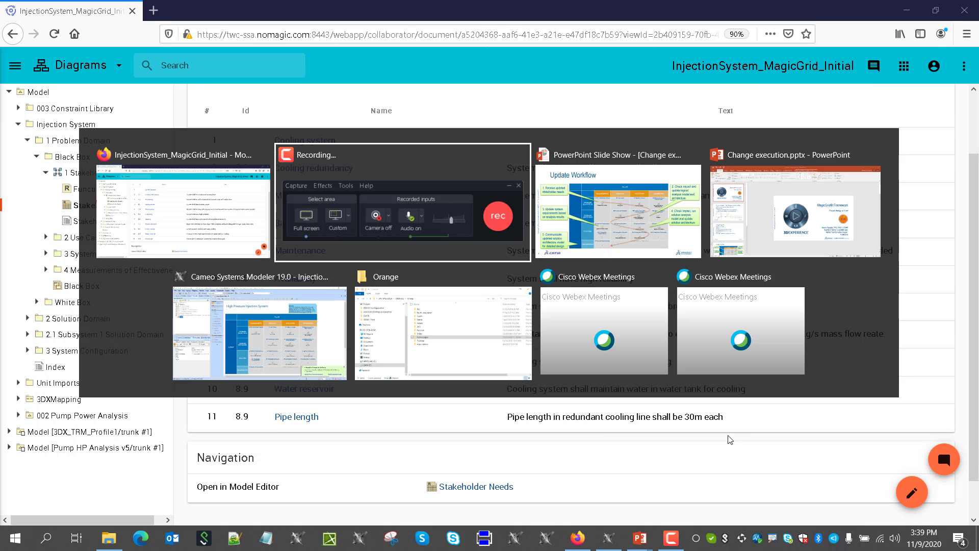
key(alt+Tab)
key(alt+Tab)
key(alt+Tab)
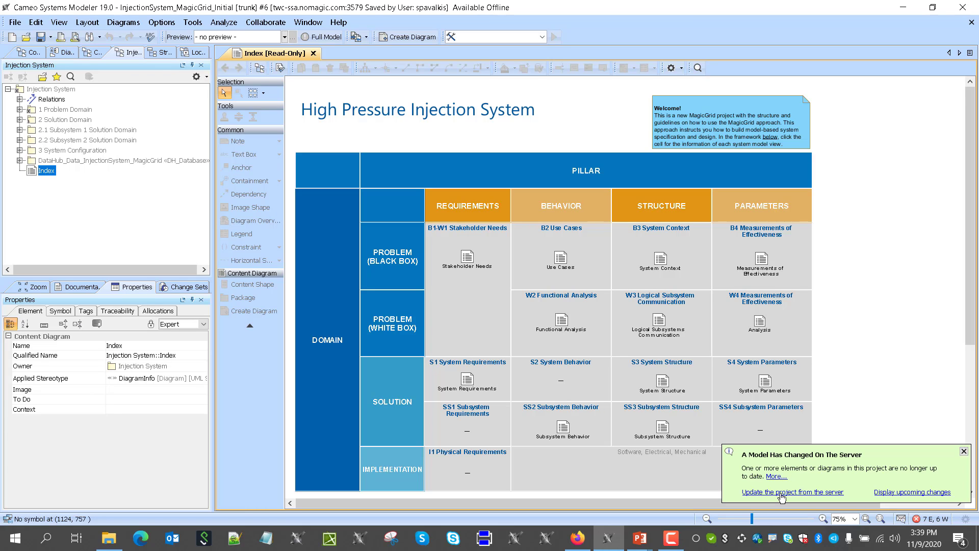
click(902, 493)
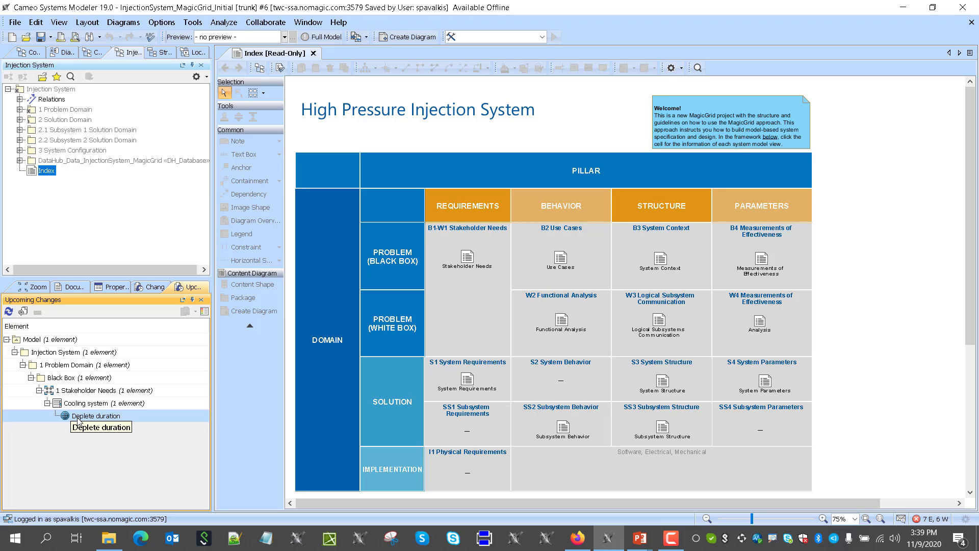
click(156, 287)
click(189, 287)
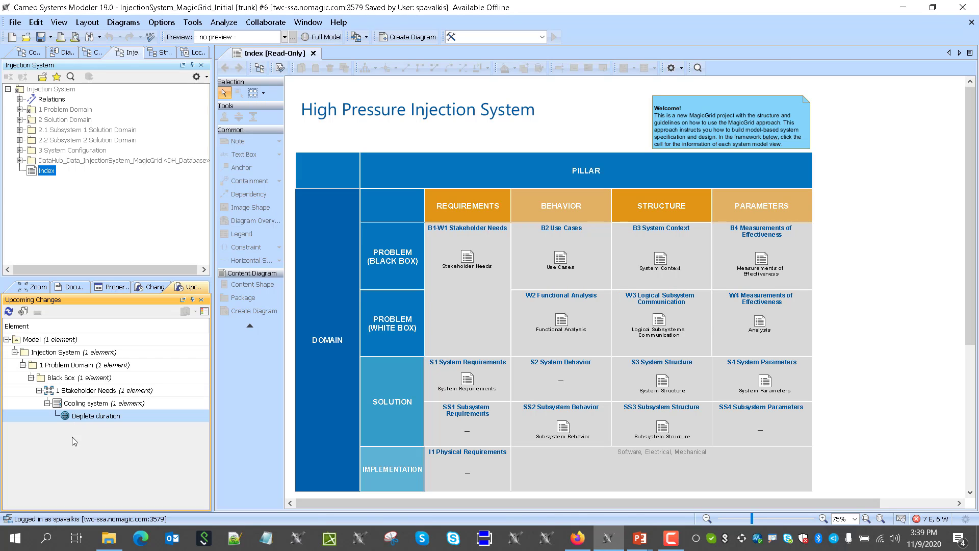
Step: Review the text differences between the two versions of the changed Deplete duration requirement, and close the comparison
click(93, 417)
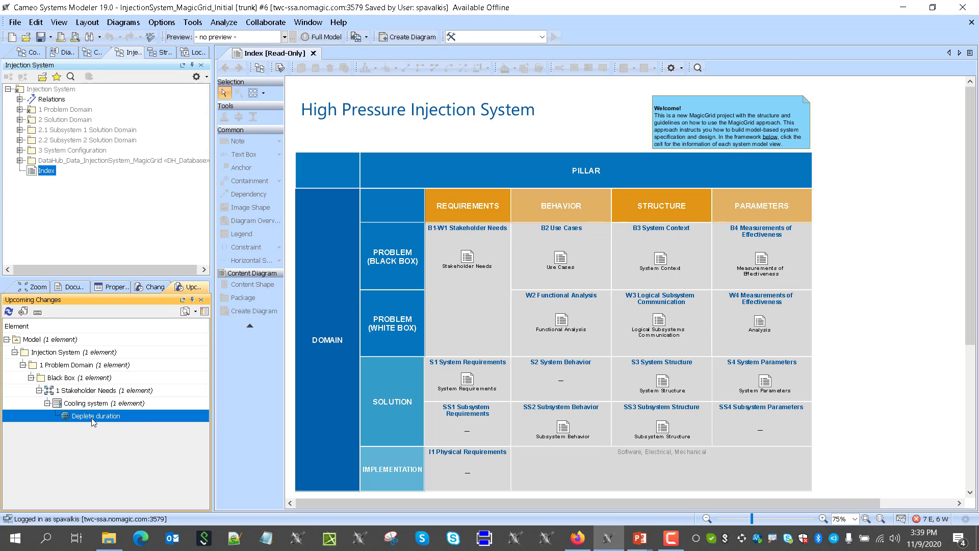
right_click(93, 421)
click(120, 428)
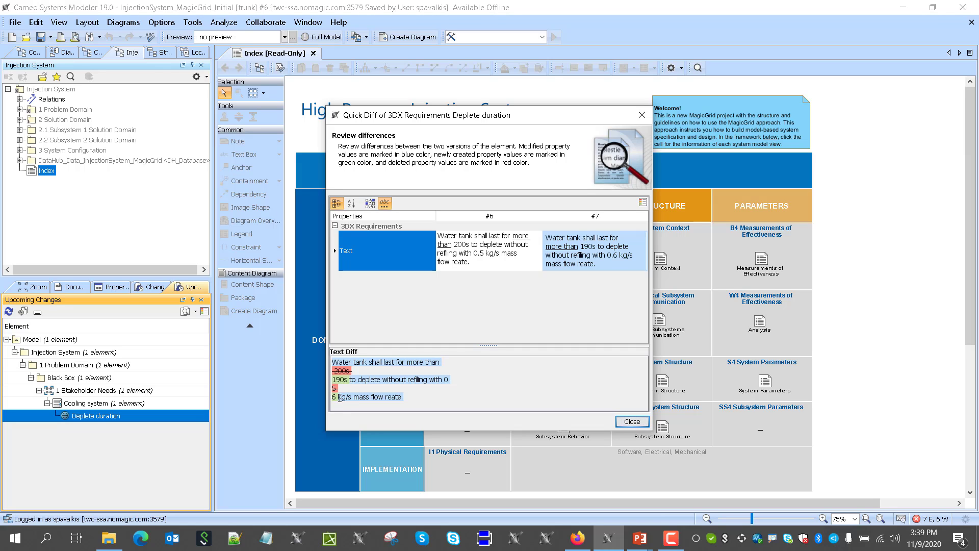
click(631, 421)
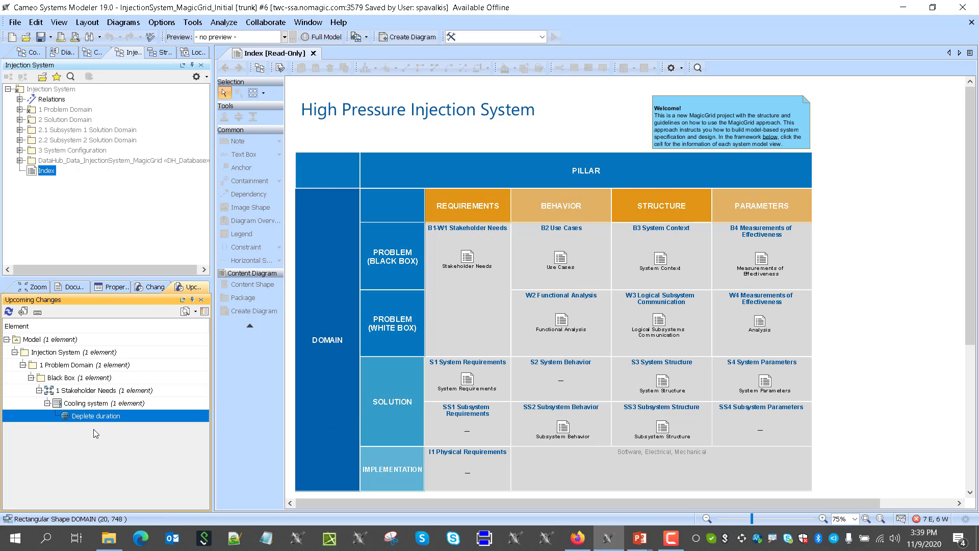
Step: Update the project from the server and list all suspicious links affected by the requirement change
click(23, 312)
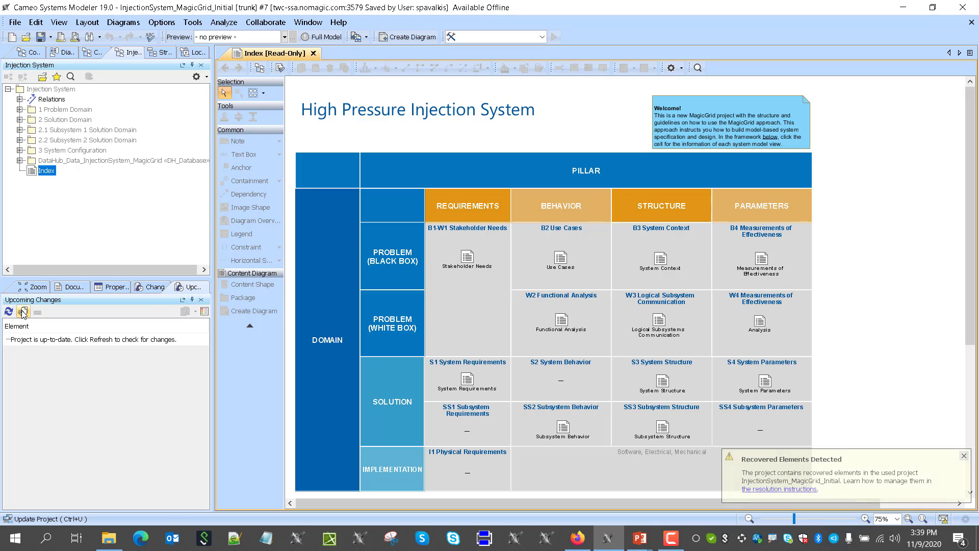
click(964, 456)
click(223, 23)
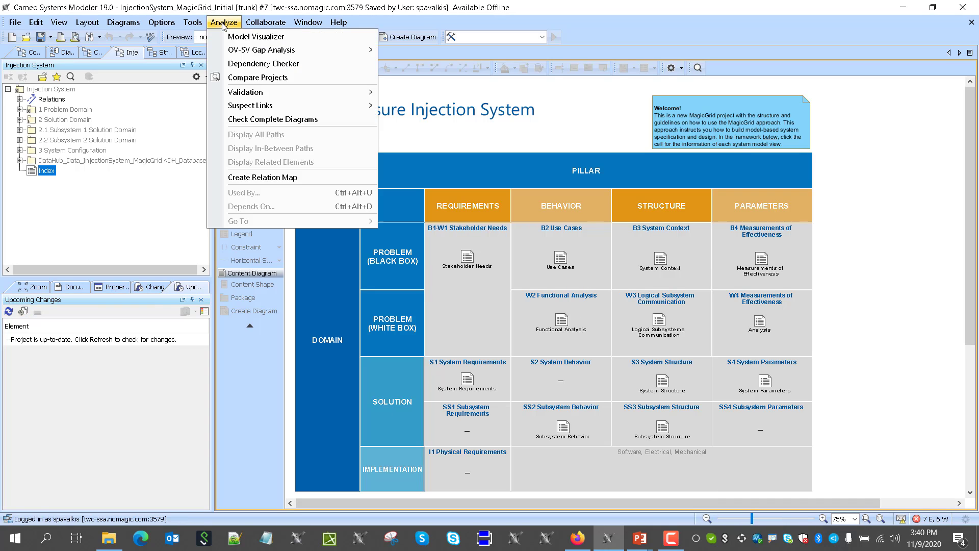
mouse_move(352, 105)
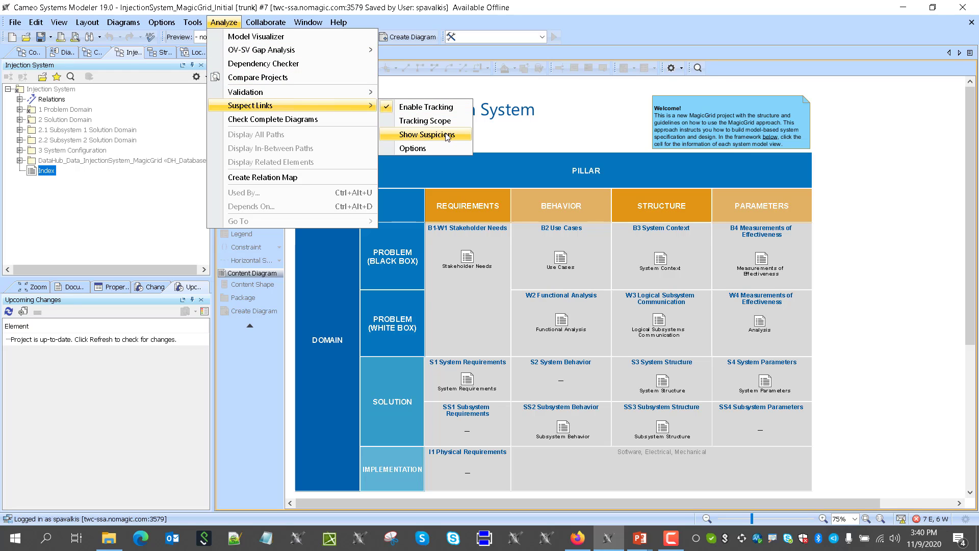
click(447, 135)
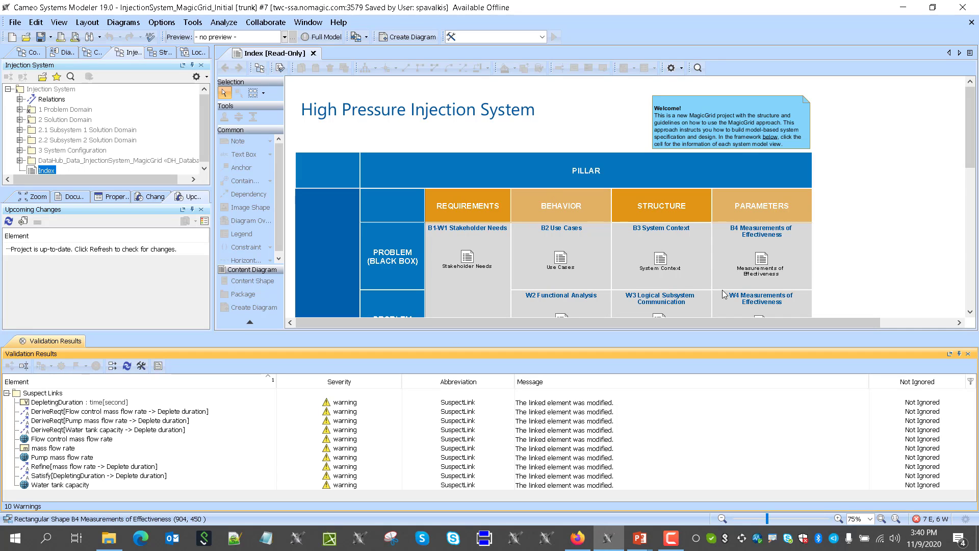
Step: Open the Water depleting duration analysis diagram that uses the suspect mass flow rate, and open its Results table
click(41, 449)
right_click(40, 450)
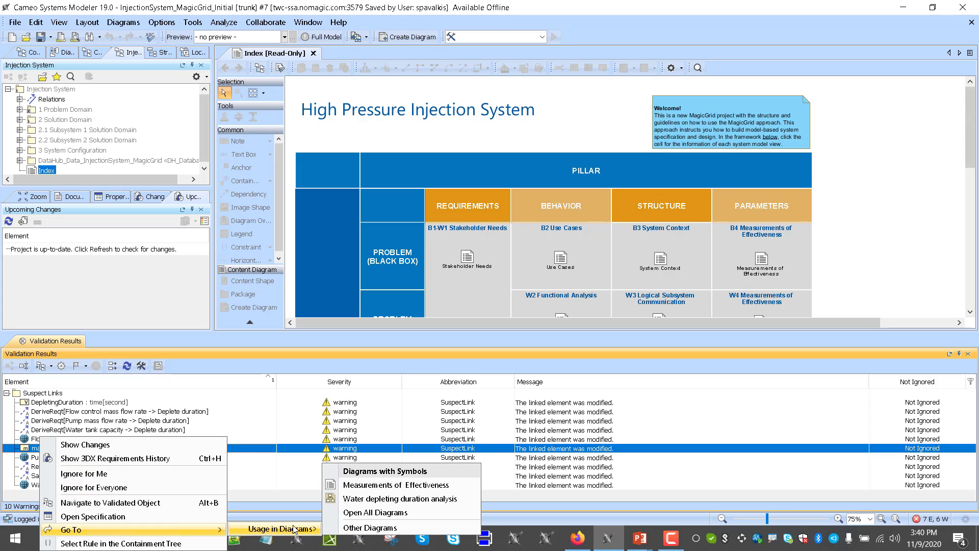
click(372, 499)
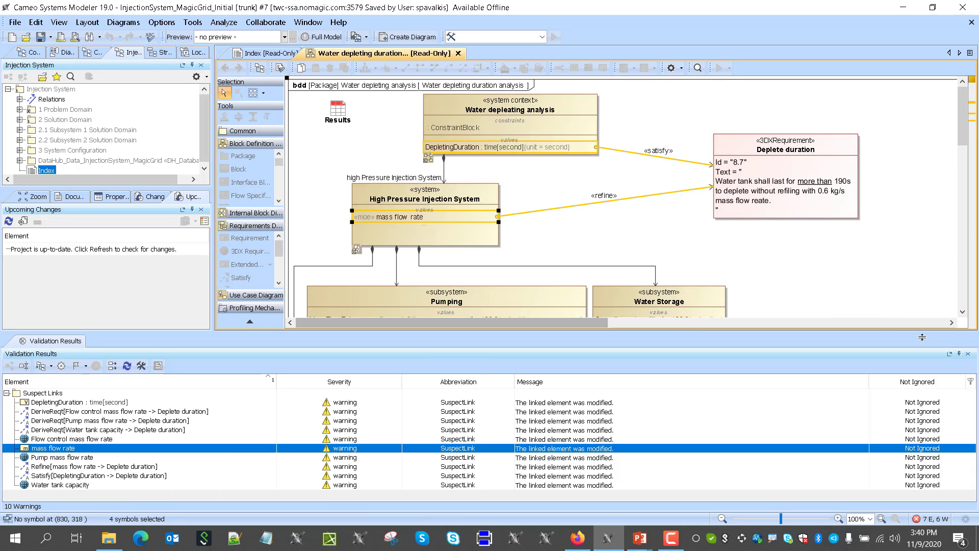
click(968, 354)
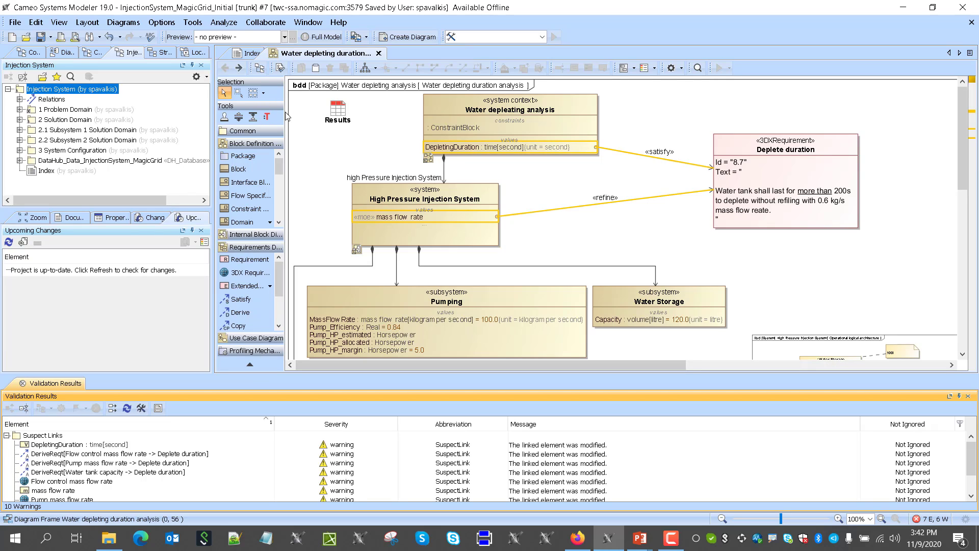
double_click(345, 115)
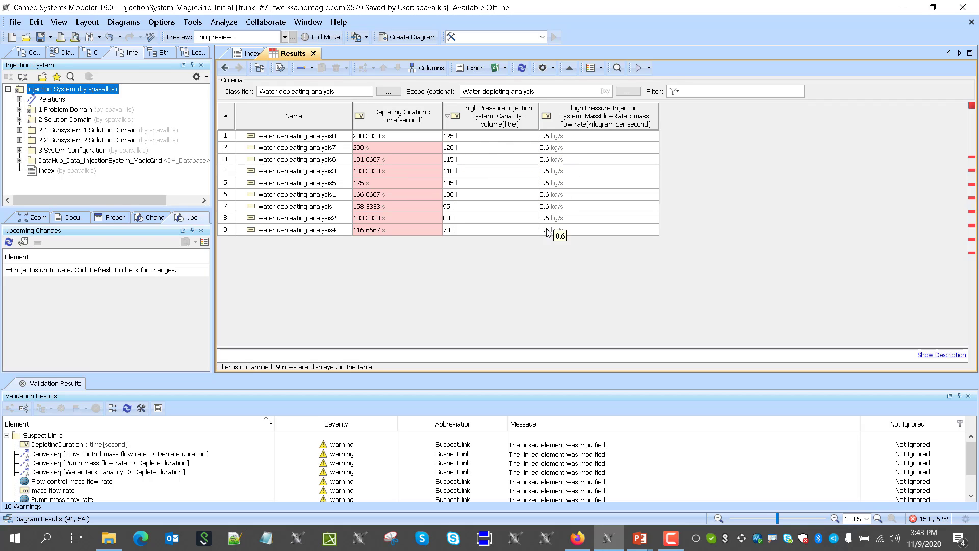
Step: Set the MassFlowRate of water depleating analysis8 to 0.5 kg/s in the Results table
double_click(547, 137)
text(0.5)
key(Return)
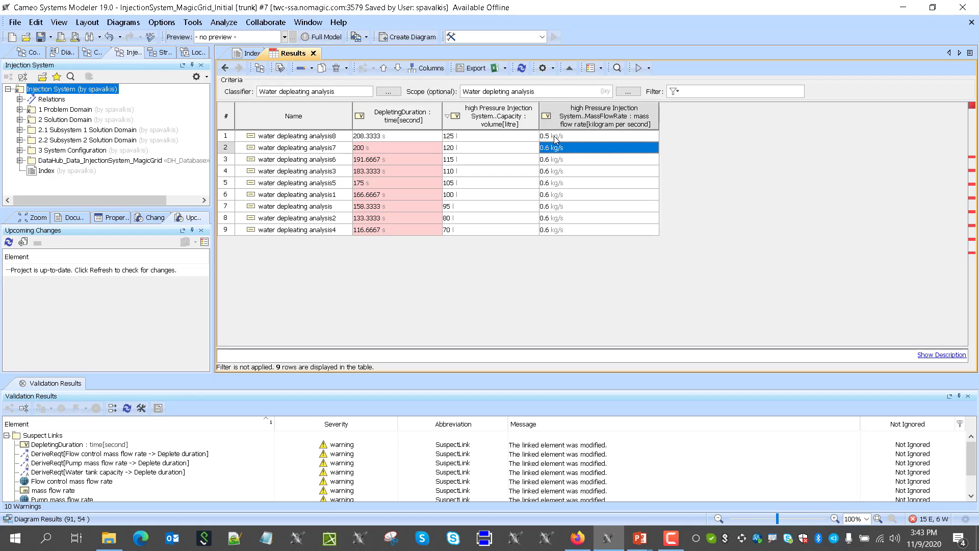
Step: Copy the 0.5 kg/s MassFlowRate value to all the remaining water depleating analysis rows
click(556, 139)
click(557, 152)
click(556, 161)
key(ctrl+v)
click(558, 171)
key(ctrl+v)
click(558, 182)
key(ctrl+v)
click(560, 195)
key(ctrl+v)
drag(563, 149, 564, 174)
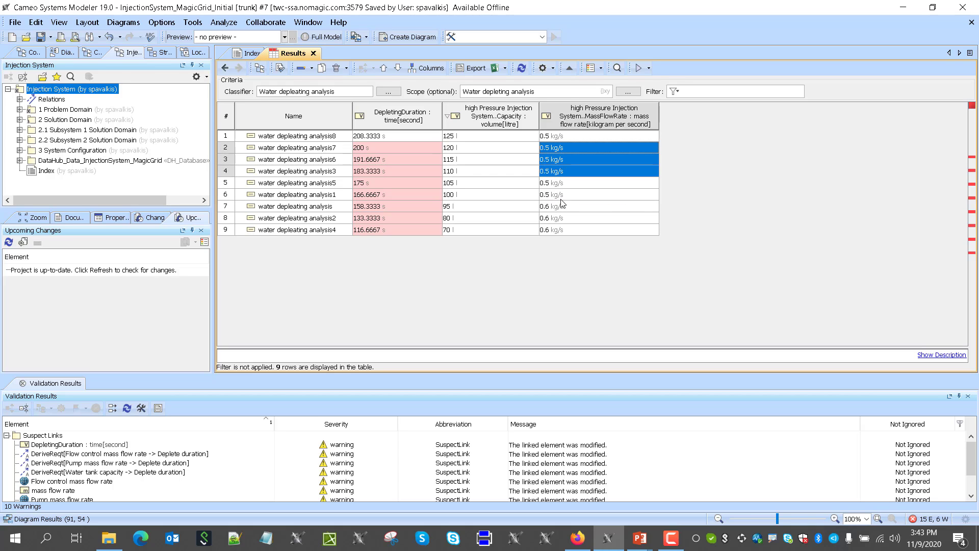
drag(565, 208, 559, 282)
key(ctrl+v)
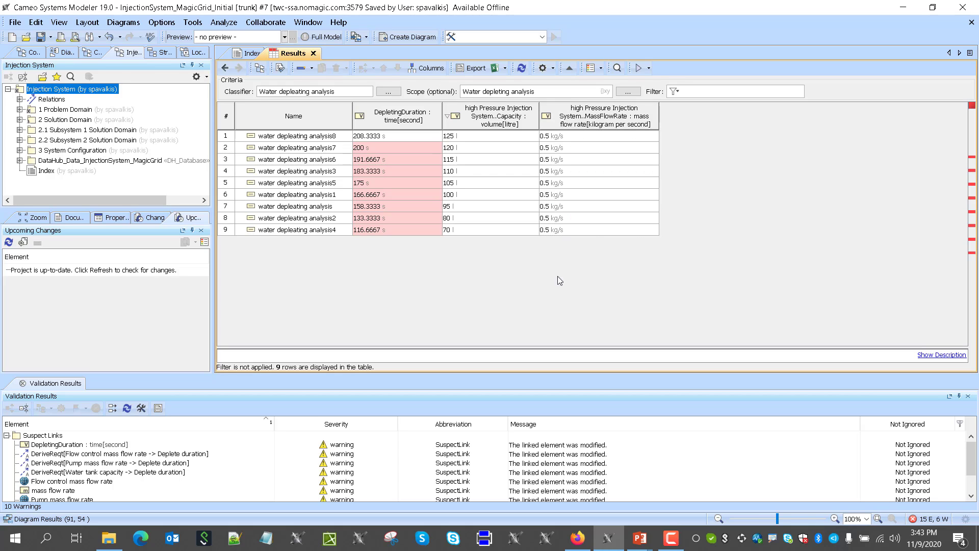
Step: Evaluate the Results table to recalculate the depleting duration of every analysis instance
click(650, 71)
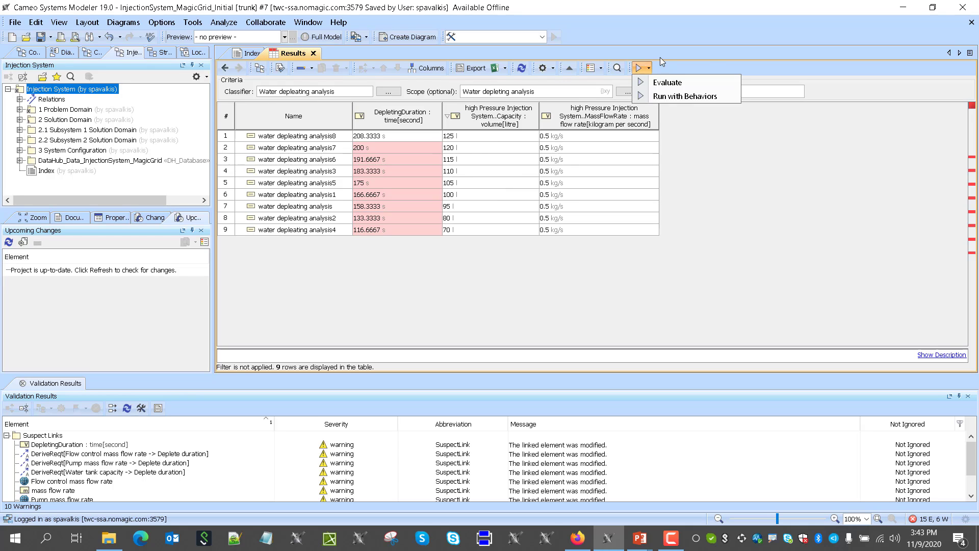
click(660, 58)
click(672, 539)
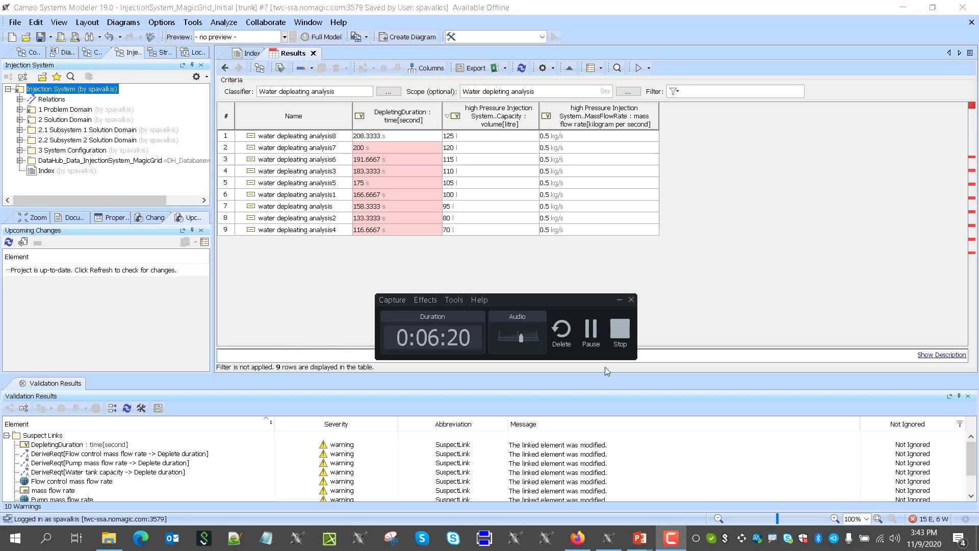
click(594, 331)
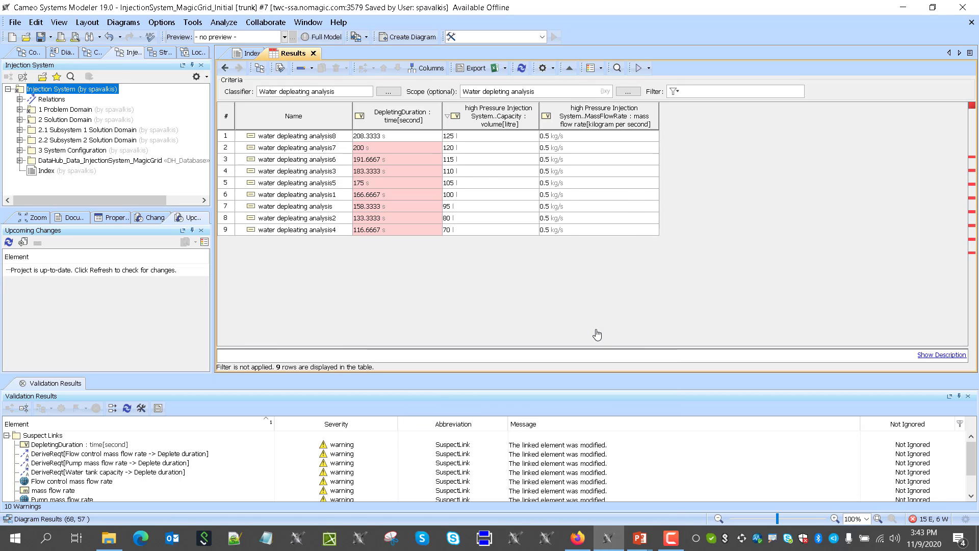
click(648, 68)
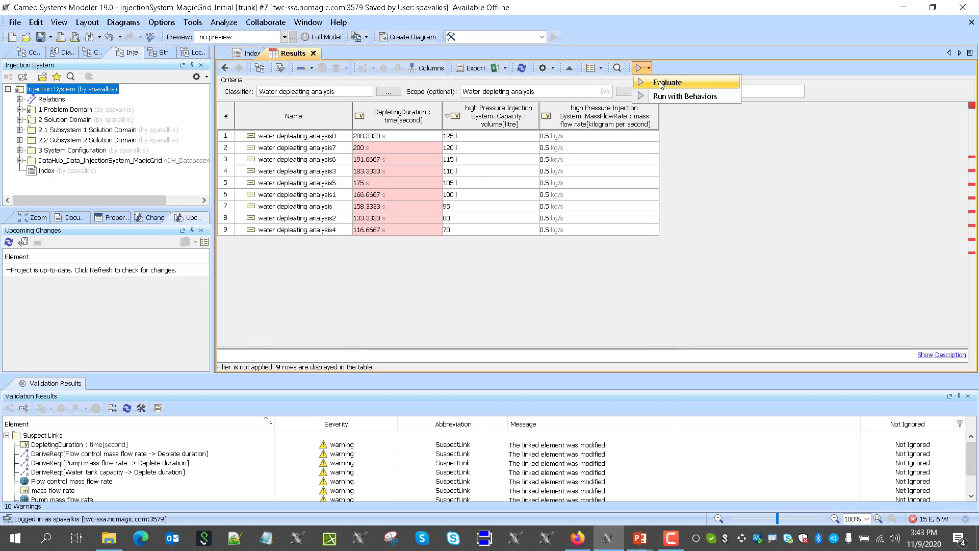
click(660, 83)
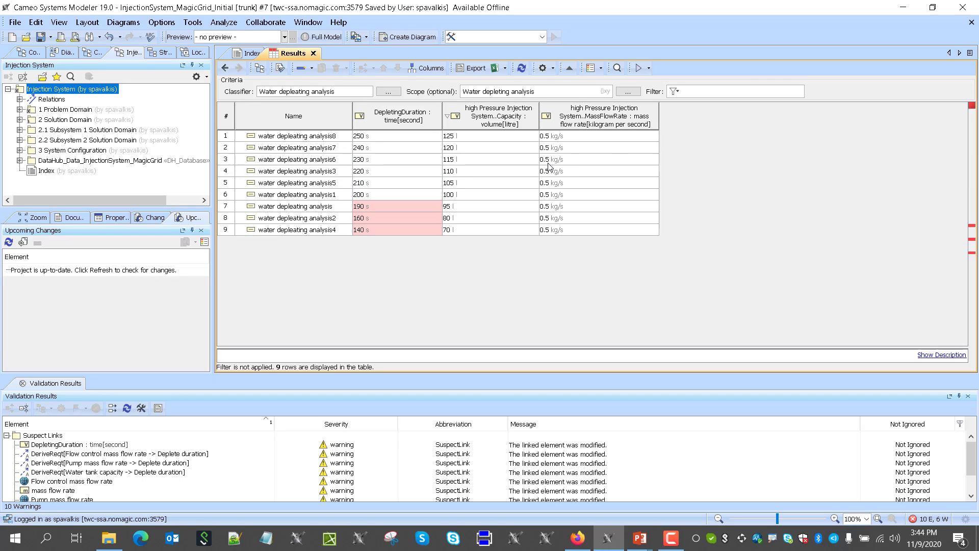
Step: Leave the Results table, close the analysis diagram and return to the High Pressure Injection System index
mouse_move(384, 211)
click(227, 69)
click(247, 53)
click(306, 53)
click(379, 53)
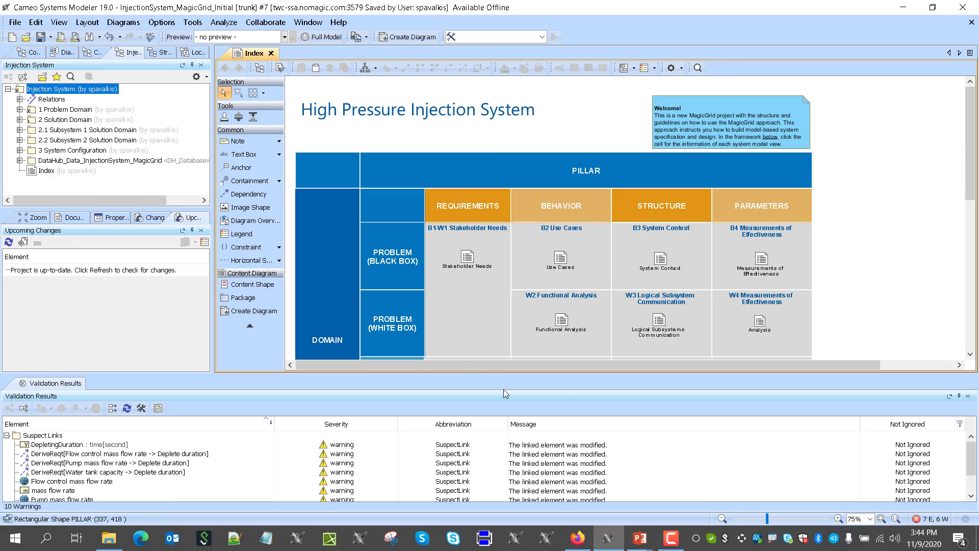
Step: Examine the Ensure Mass Flow Rate and Maintain Water Storage activities in the Operational use case diagram, and return to the index
scroll(804, 203, down, 3)
double_click(561, 197)
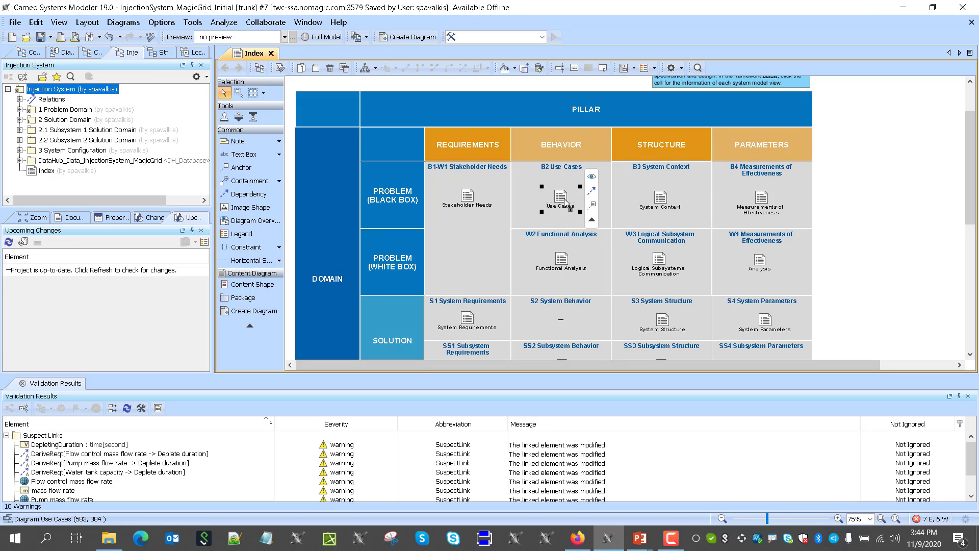
double_click(345, 217)
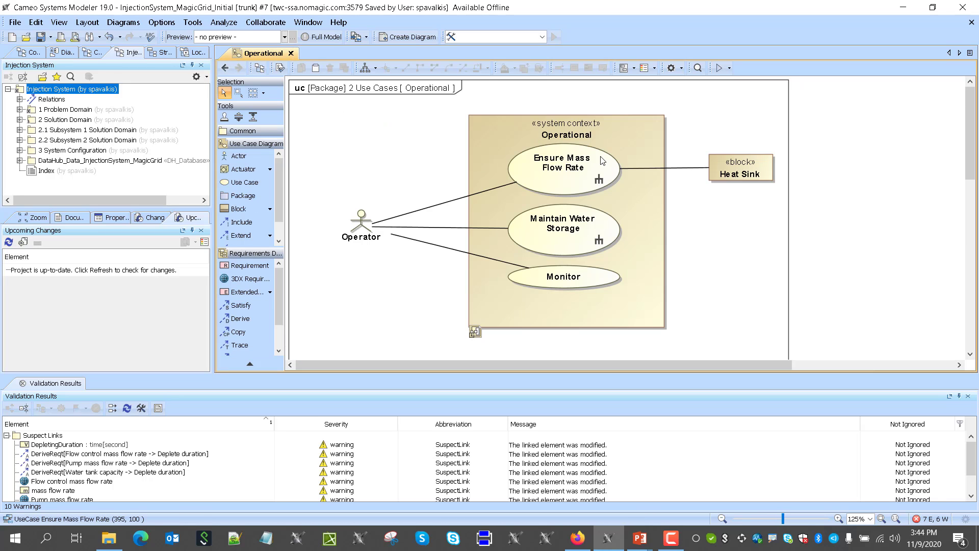
double_click(606, 169)
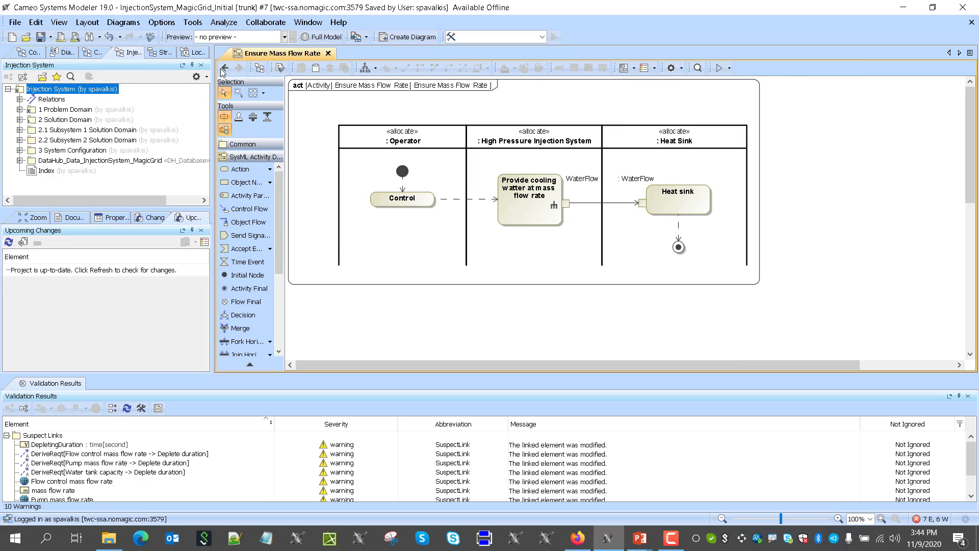
click(225, 68)
double_click(594, 249)
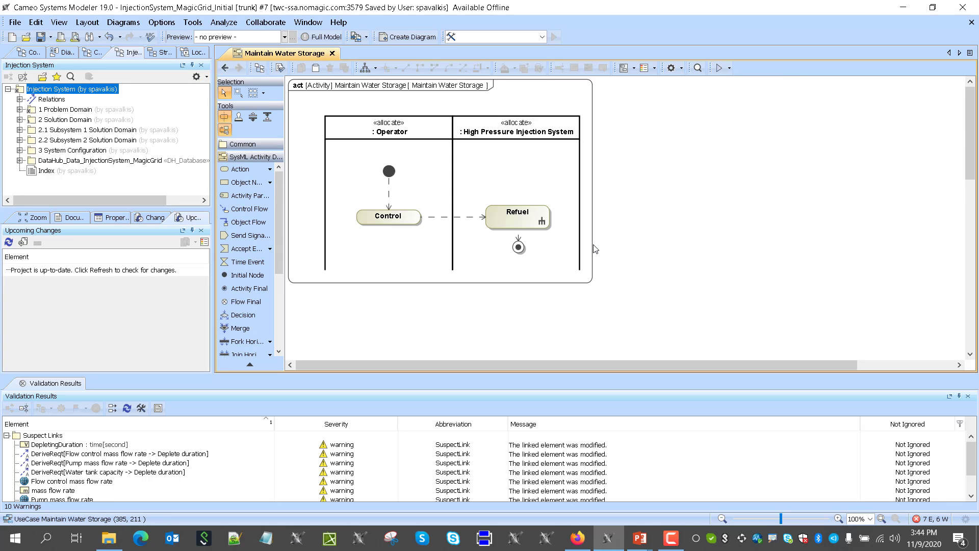
click(224, 67)
click(224, 67)
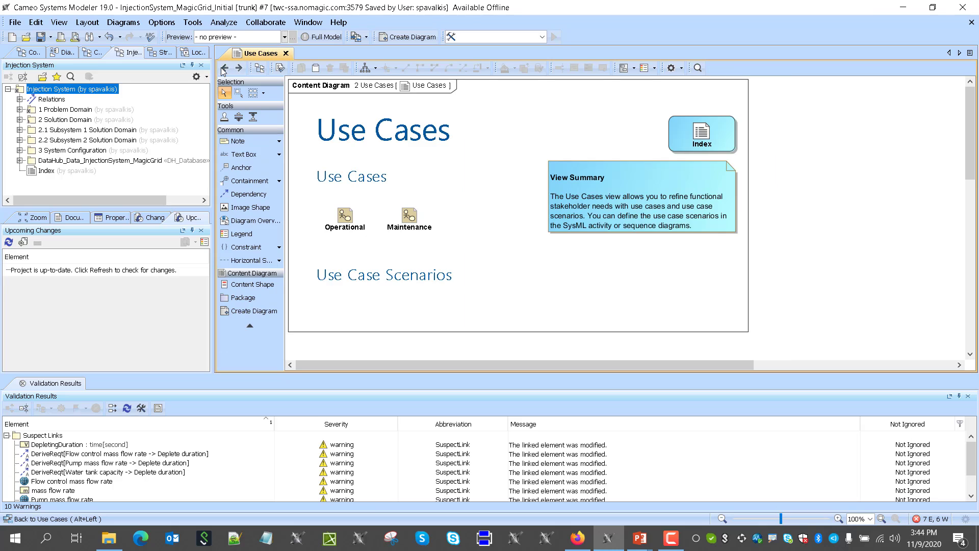
click(224, 67)
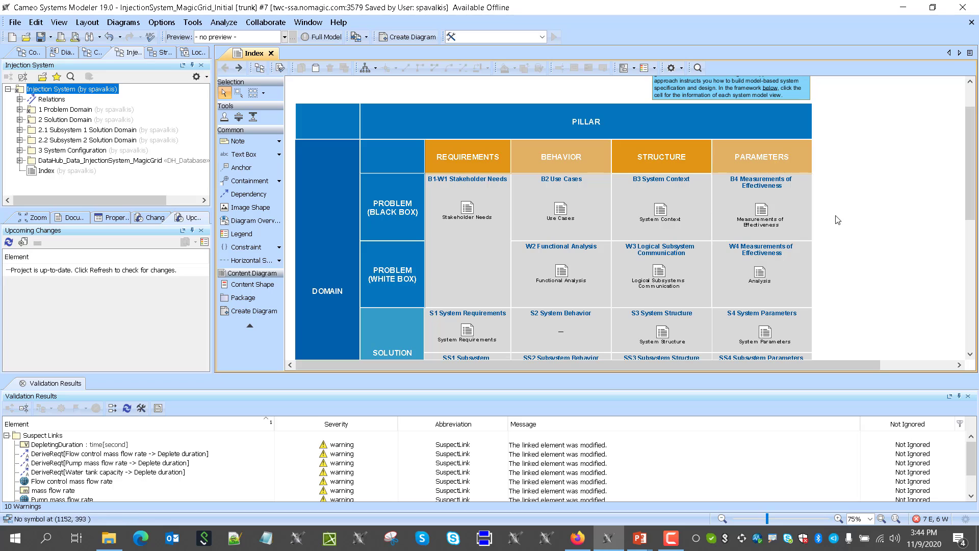
Step: View the Water depleting duration analysis diagram from the white-box Measurements of Effectiveness cell, and return to the index
double_click(760, 274)
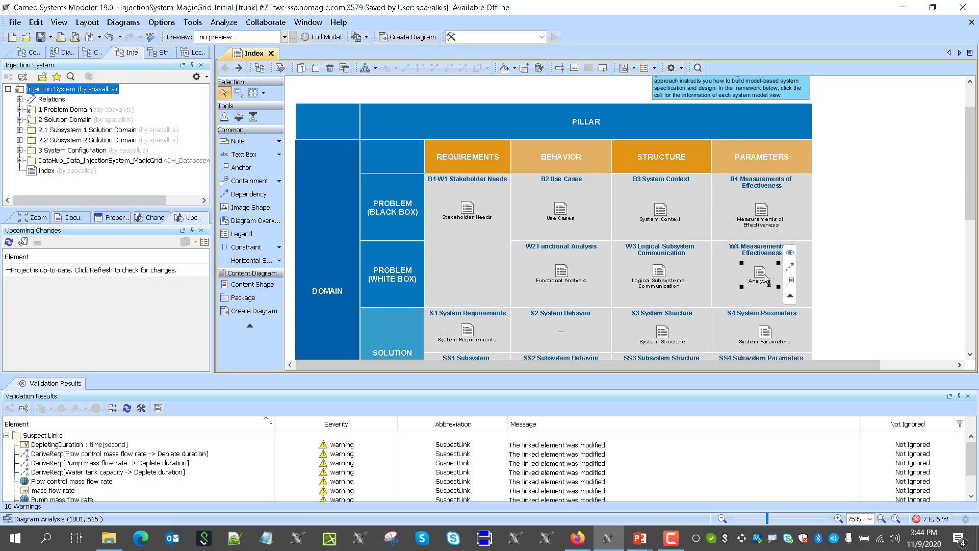
click(395, 145)
double_click(394, 145)
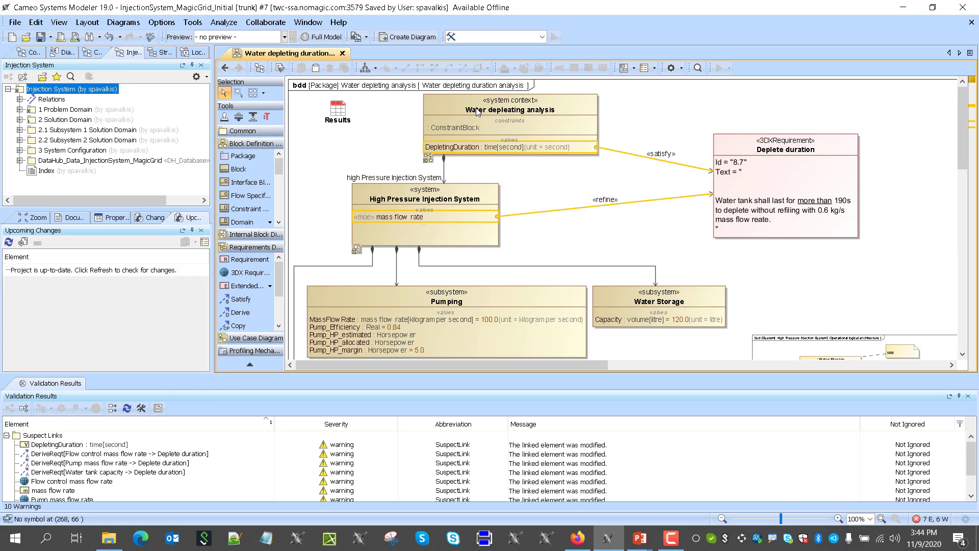
click(223, 73)
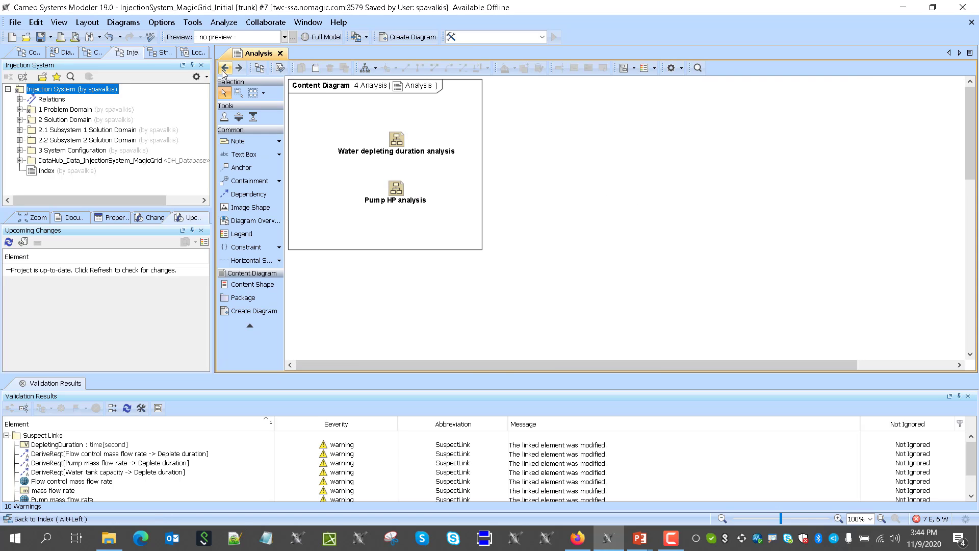
click(222, 74)
Step: Examine the Operational logical architecture diagram under Logical Subsystems Communication, and return to the index
click(660, 283)
double_click(659, 282)
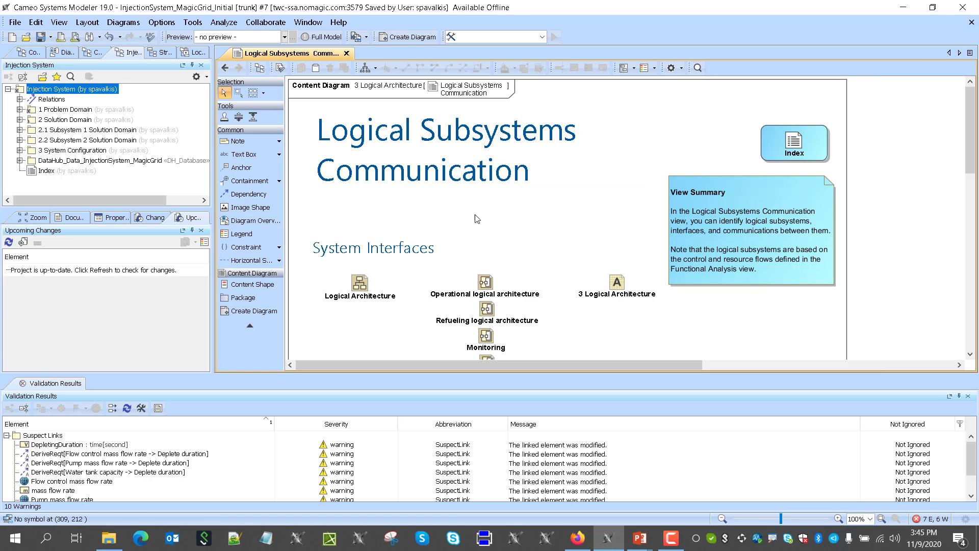
scroll(487, 235, down, 3)
double_click(486, 236)
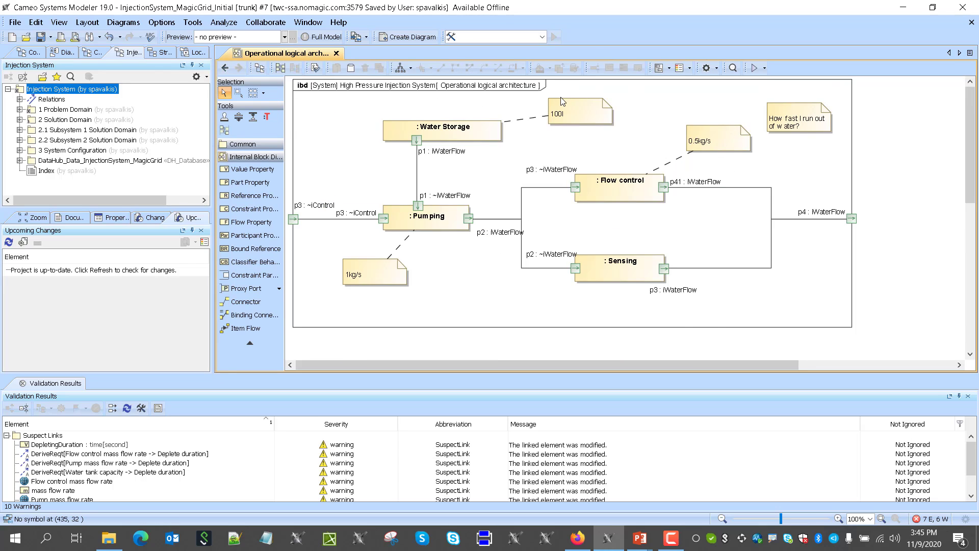
click(225, 67)
click(224, 68)
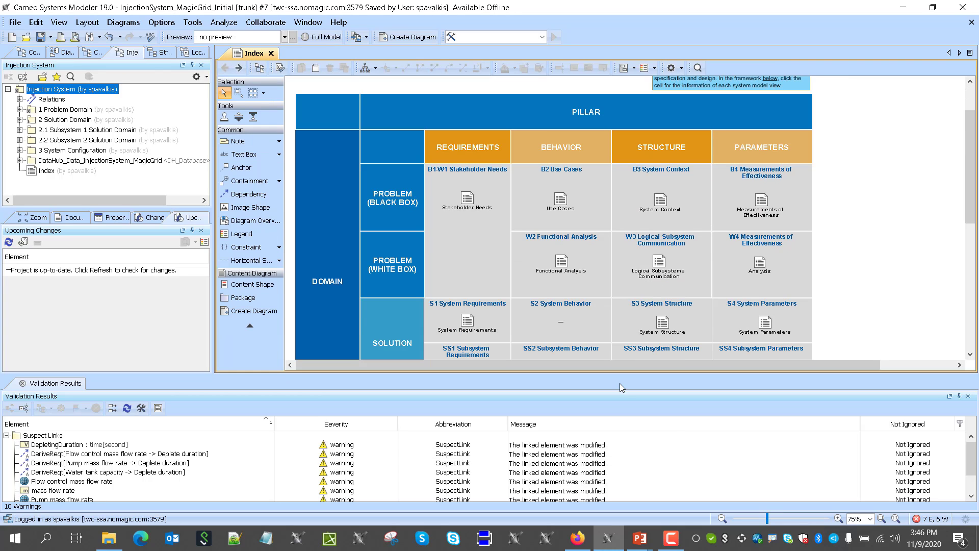
Step: In the Injection System requirements table, change the Flow control mass flow rate requirement text to 0.5 kg/s
scroll(537, 215, down, 1)
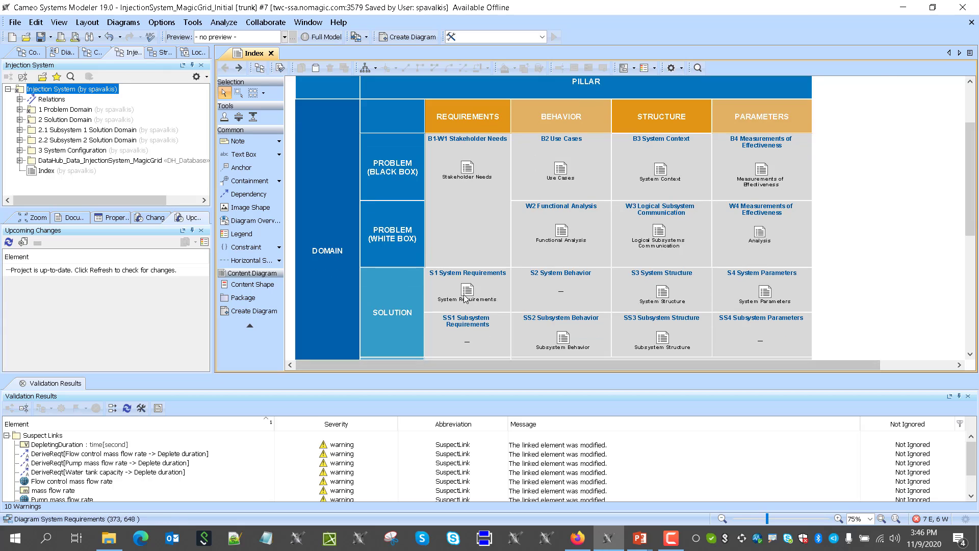
double_click(484, 278)
double_click(352, 209)
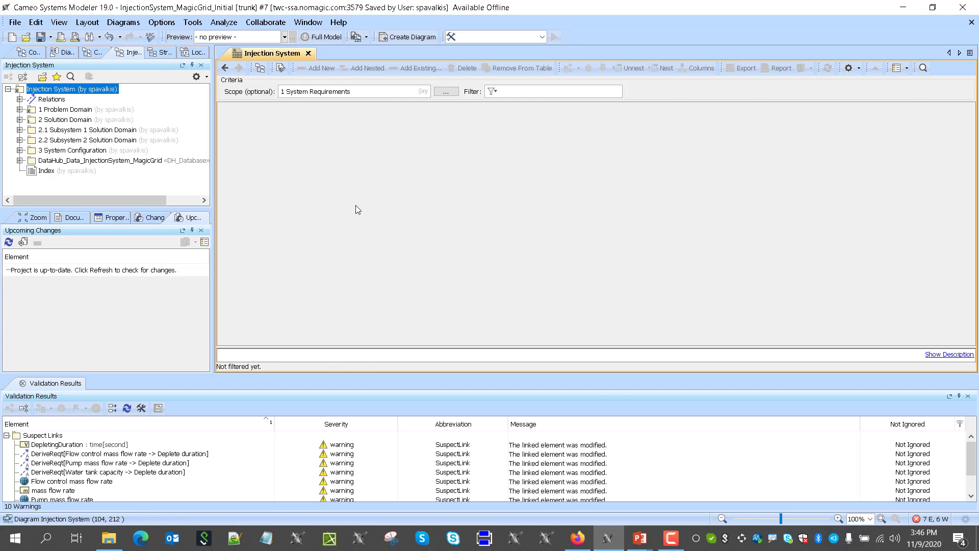
scroll(399, 205, down, 1)
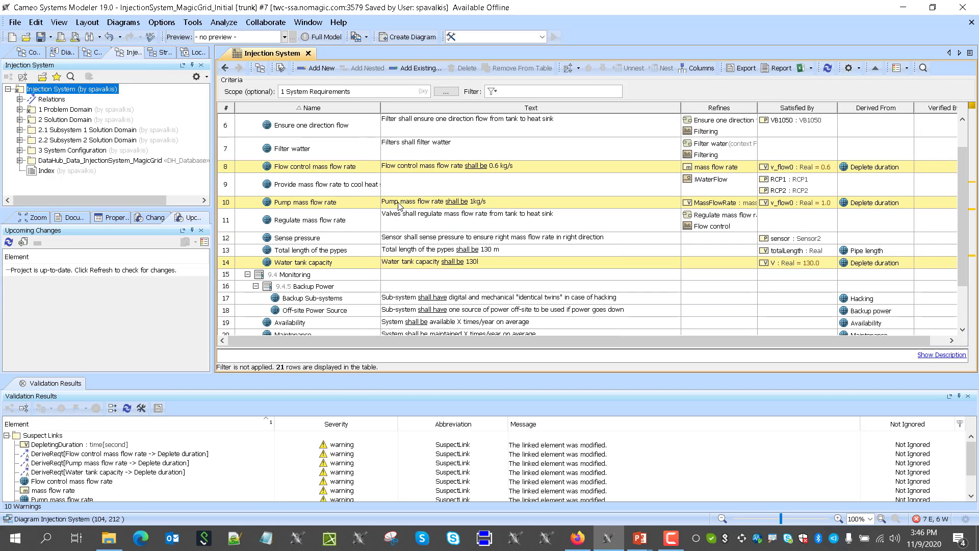
click(495, 172)
click(497, 165)
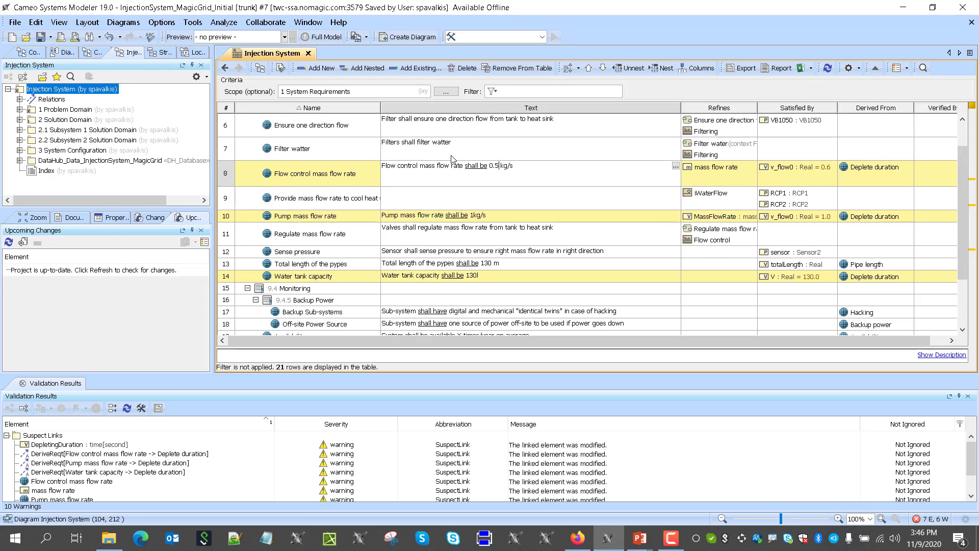
click(350, 173)
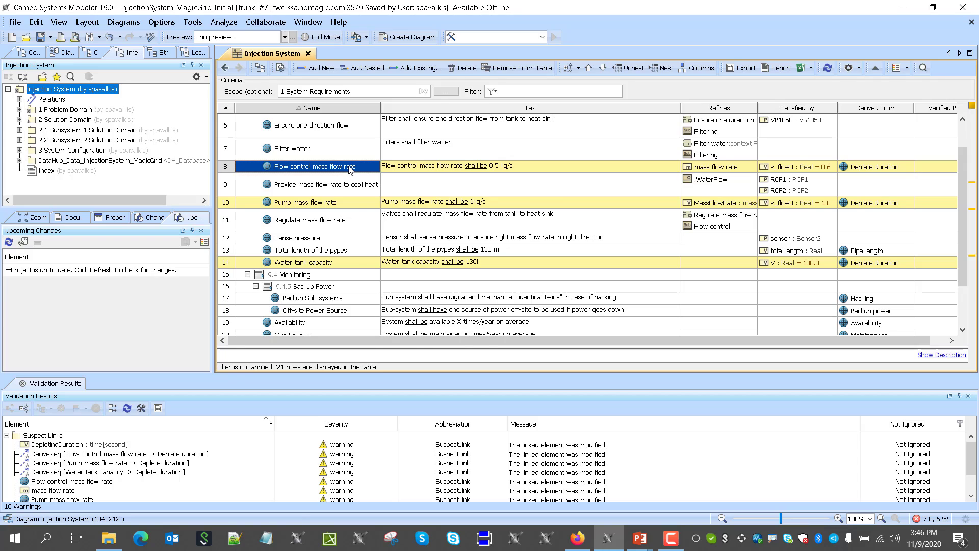
right_click(350, 169)
mouse_move(388, 221)
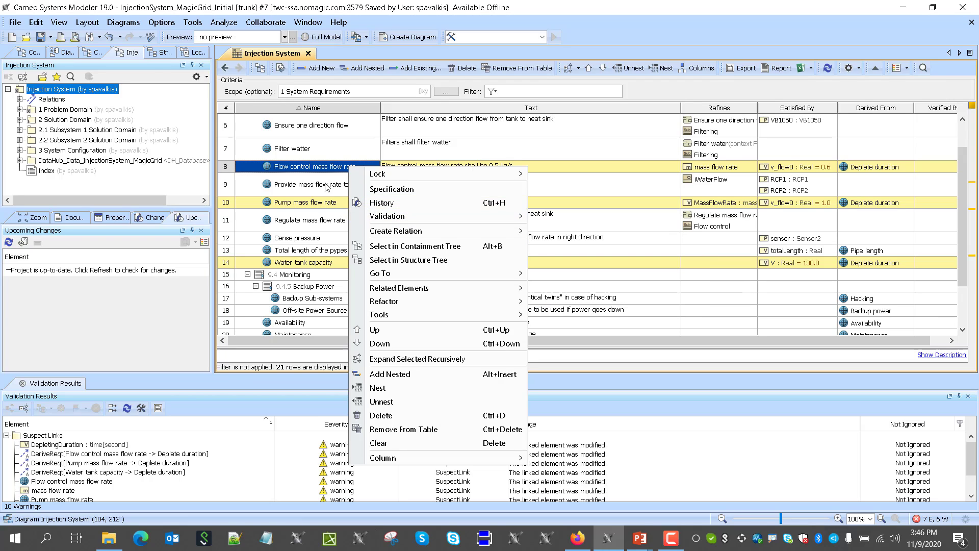
click(314, 170)
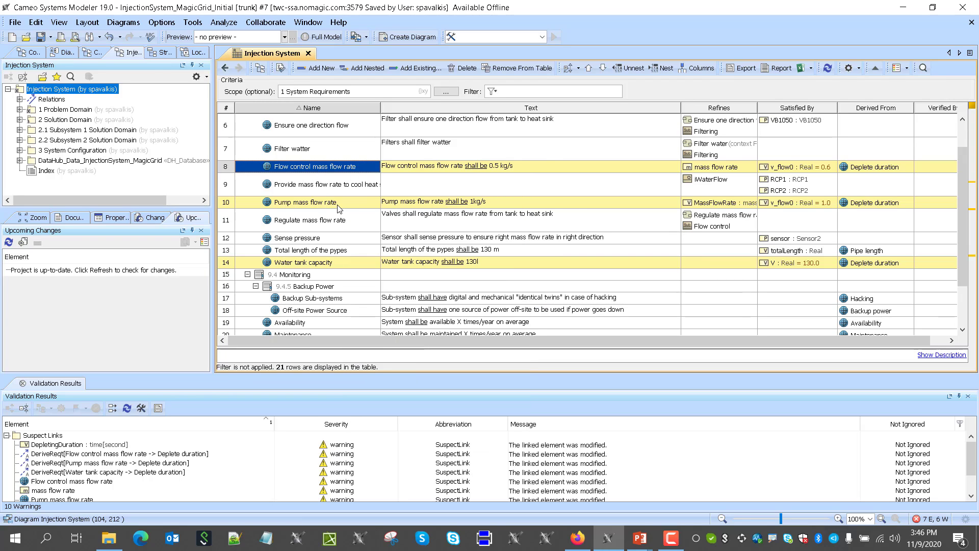
Step: Clear the suspect link warnings on the Pump mass flow rate and Flow control mass flow rate requirements
right_click(339, 206)
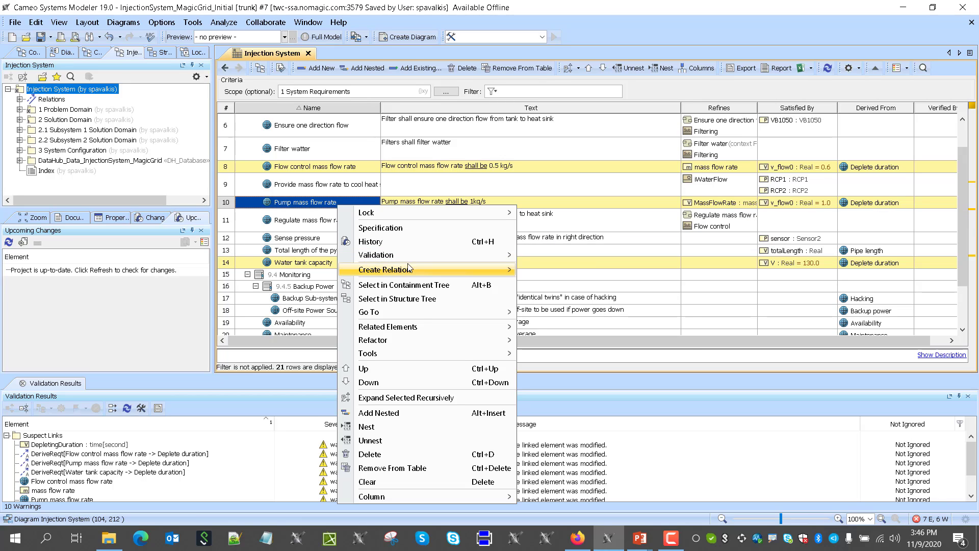
mouse_move(421, 257)
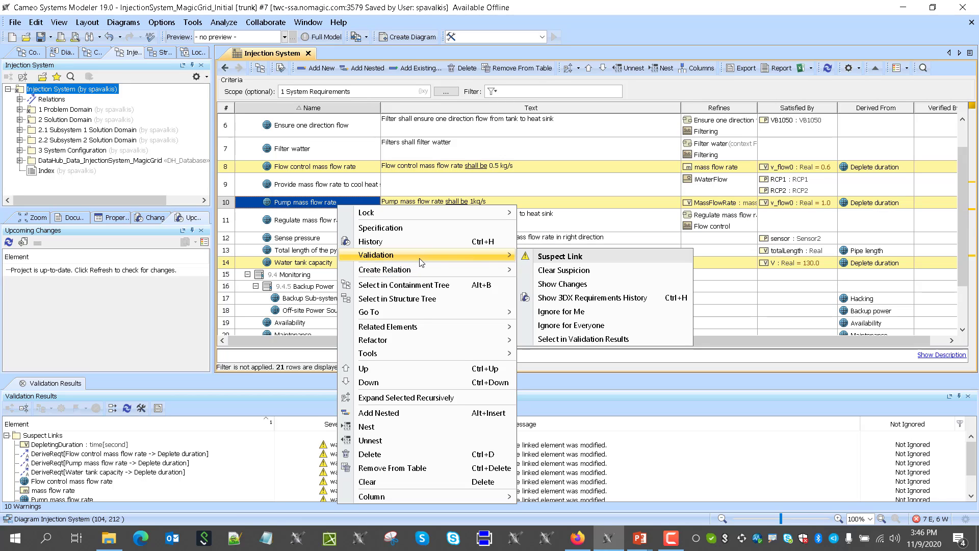
click(584, 275)
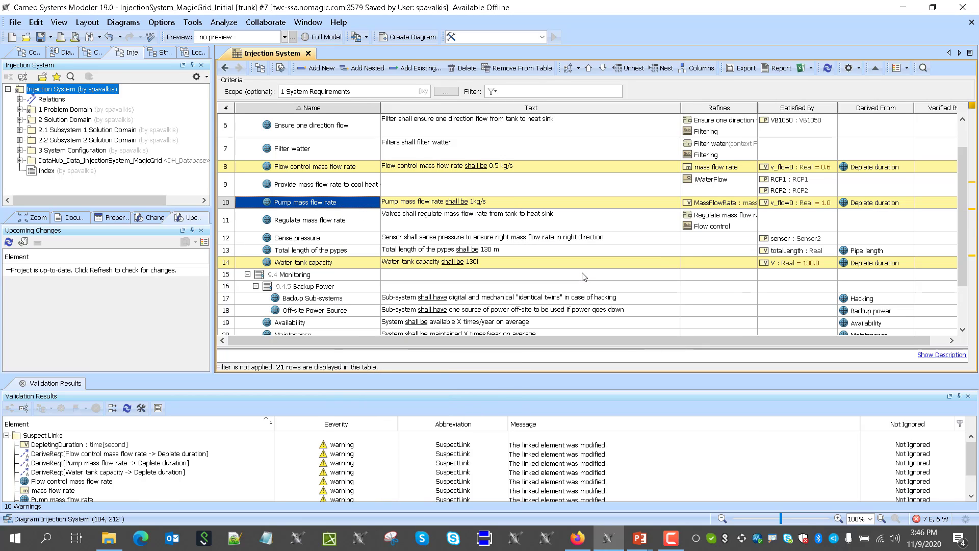
right_click(361, 168)
mouse_move(424, 211)
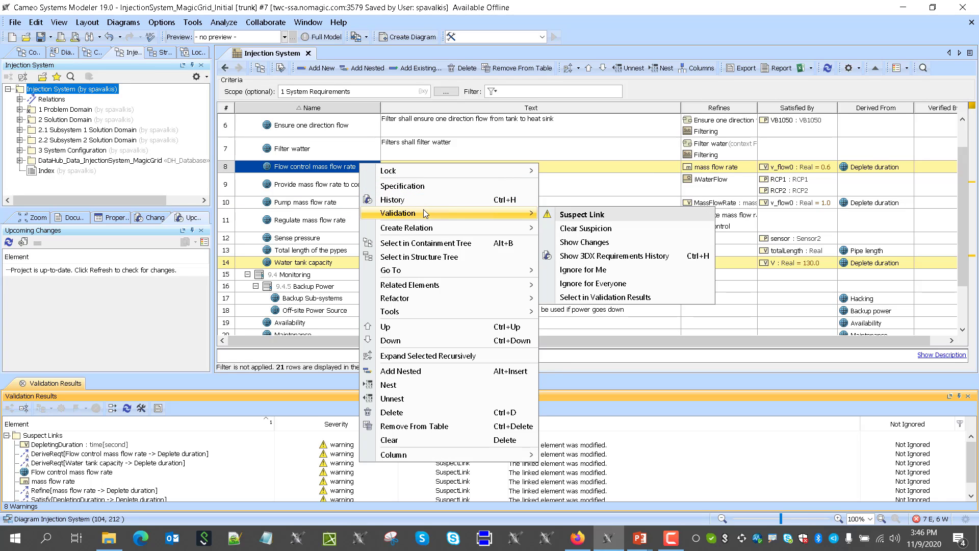
click(588, 228)
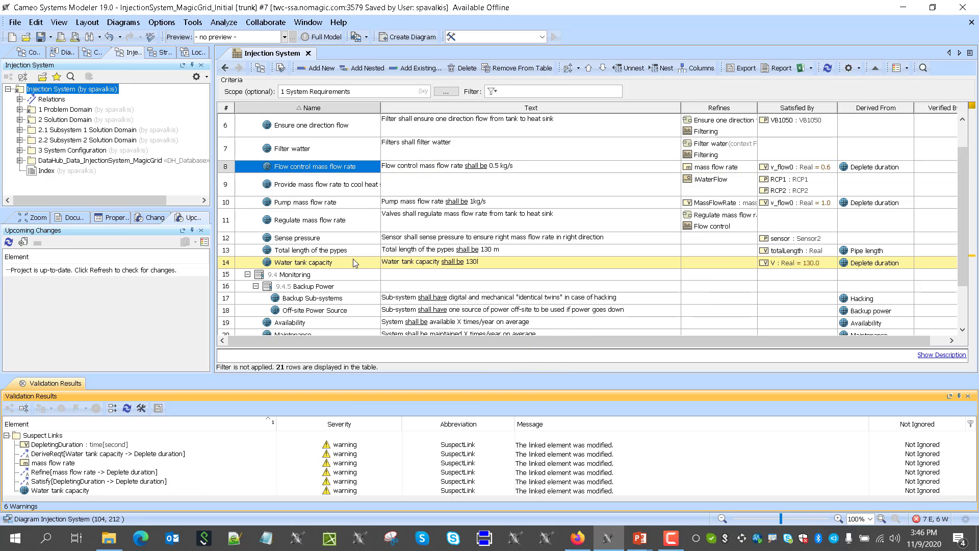
Step: Change the Water tank capacity requirement text to 100l and clear its suspect link warning
click(469, 263)
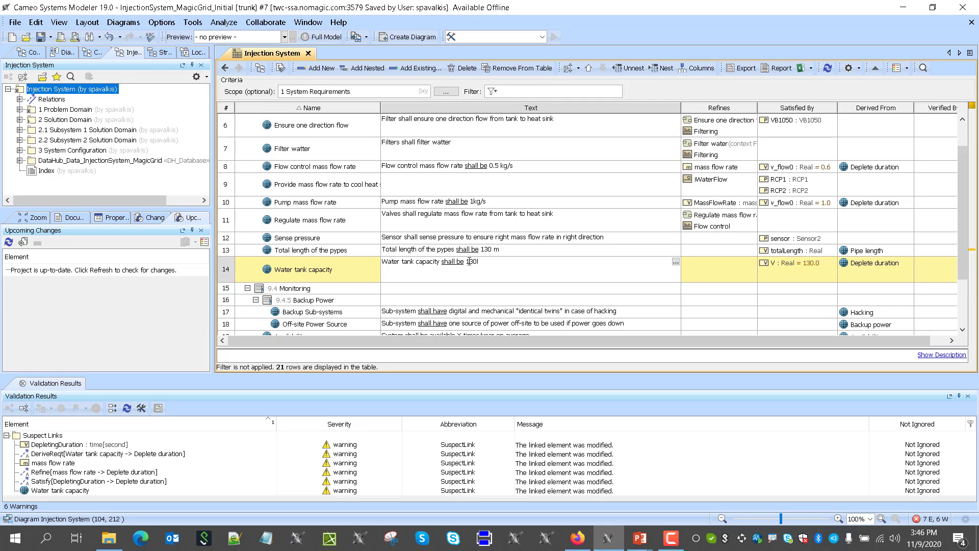
key(Return)
right_click(315, 264)
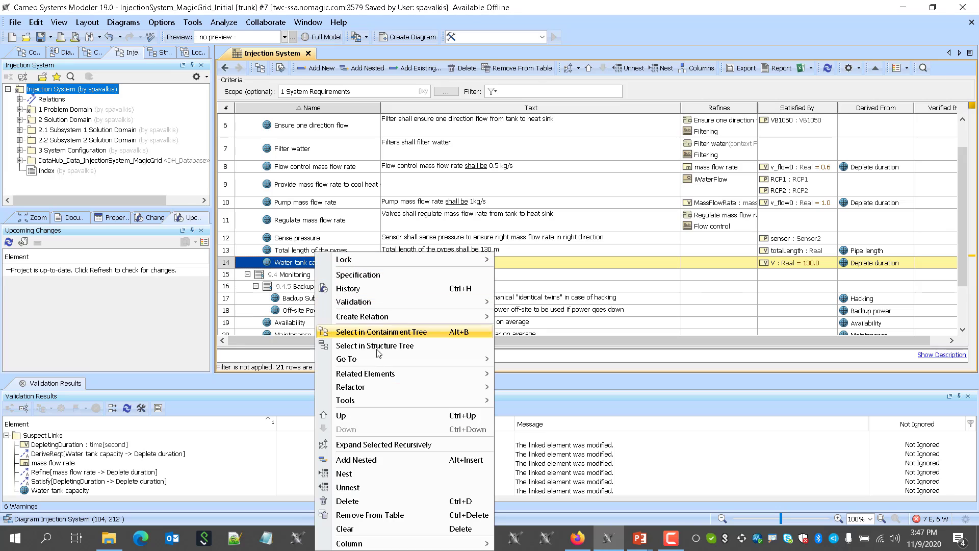
mouse_move(472, 306)
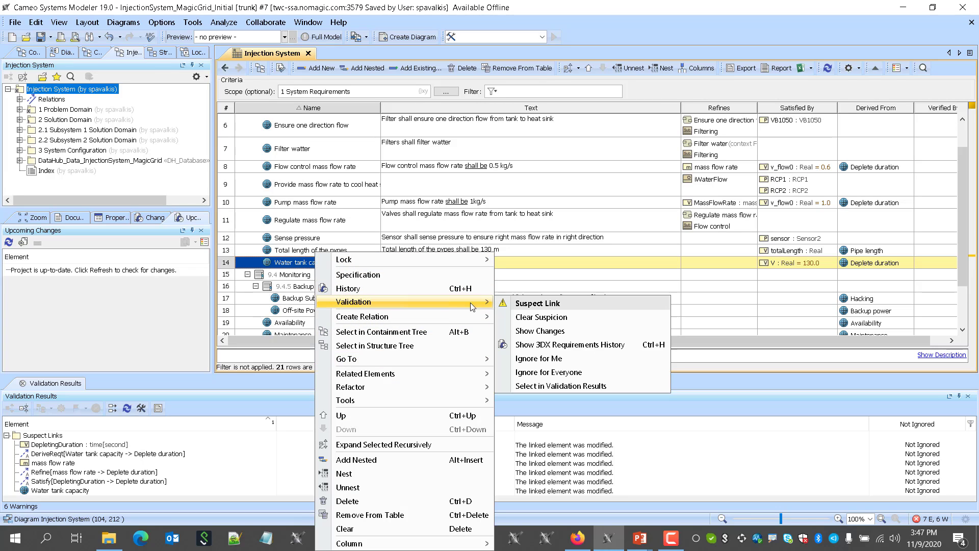
click(576, 317)
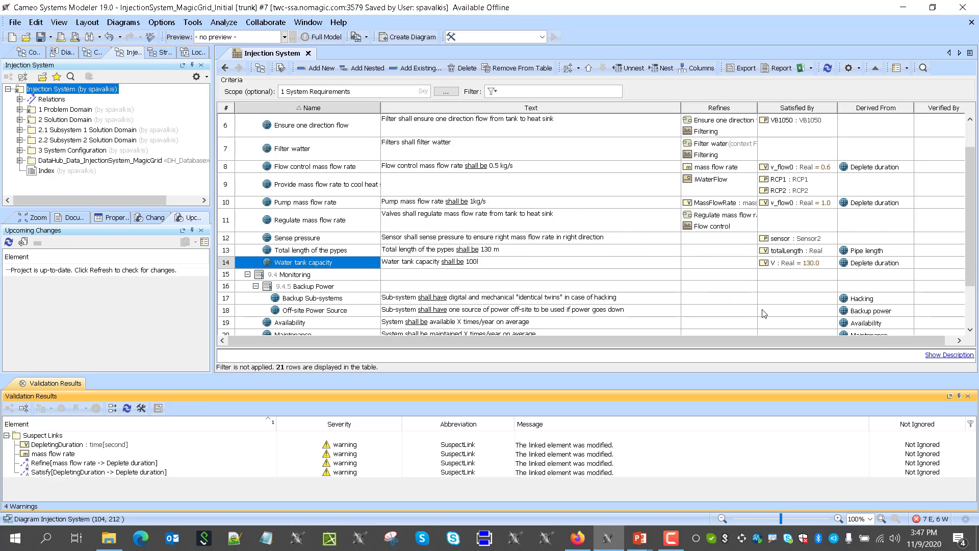
Step: Close the Validation Results and return from the requirements table to the MagicGrid index
click(968, 395)
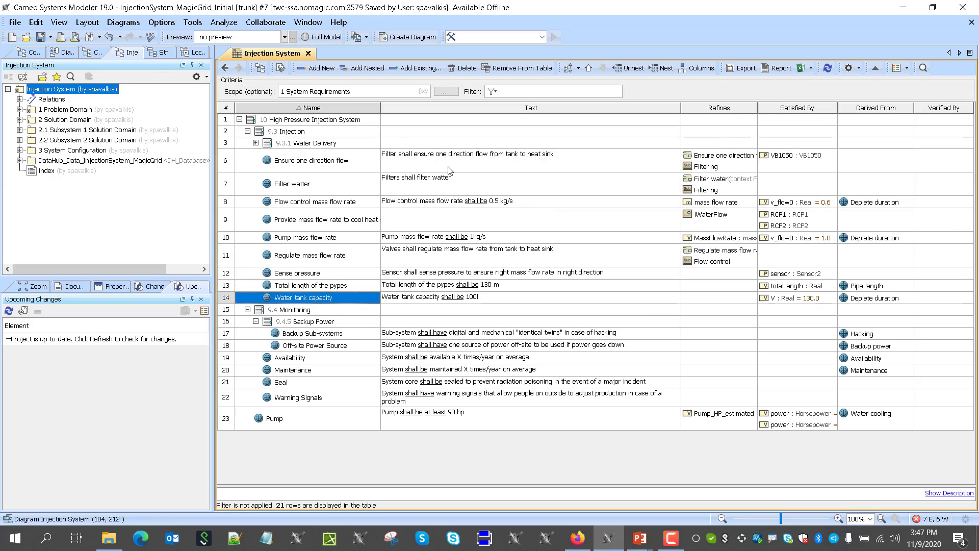
click(224, 68)
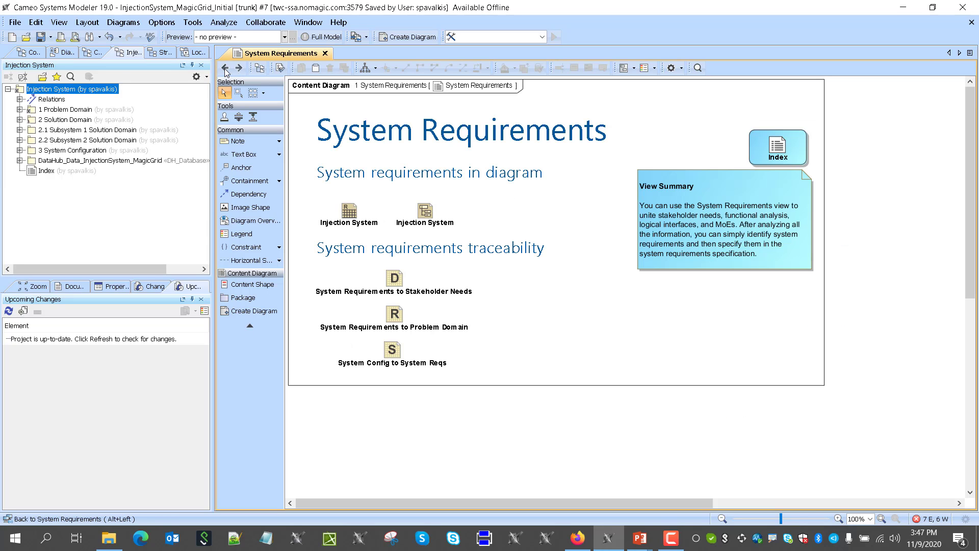
click(225, 69)
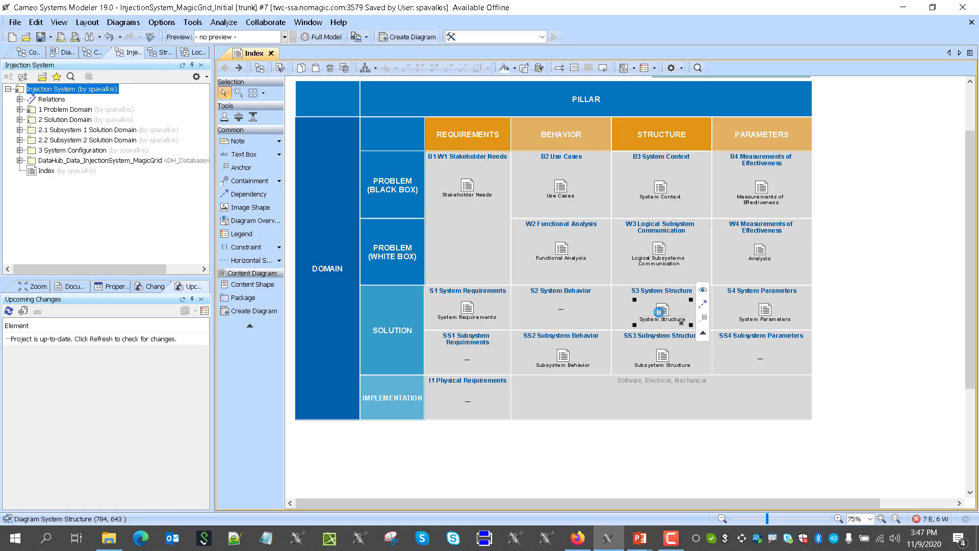
Step: Examine the Injection System internal block diagram in the solution's System Structure view, and return to the index
double_click(662, 309)
click(466, 242)
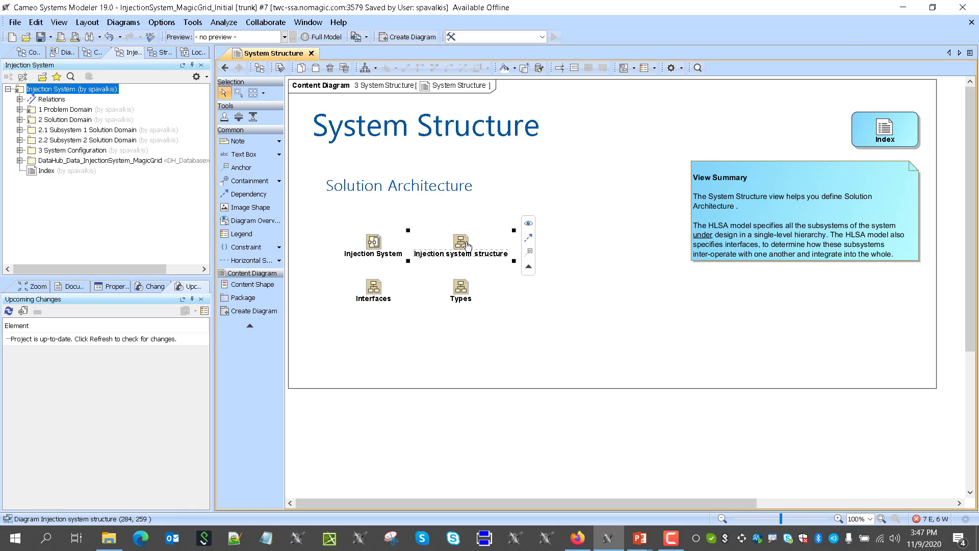
click(383, 248)
double_click(383, 247)
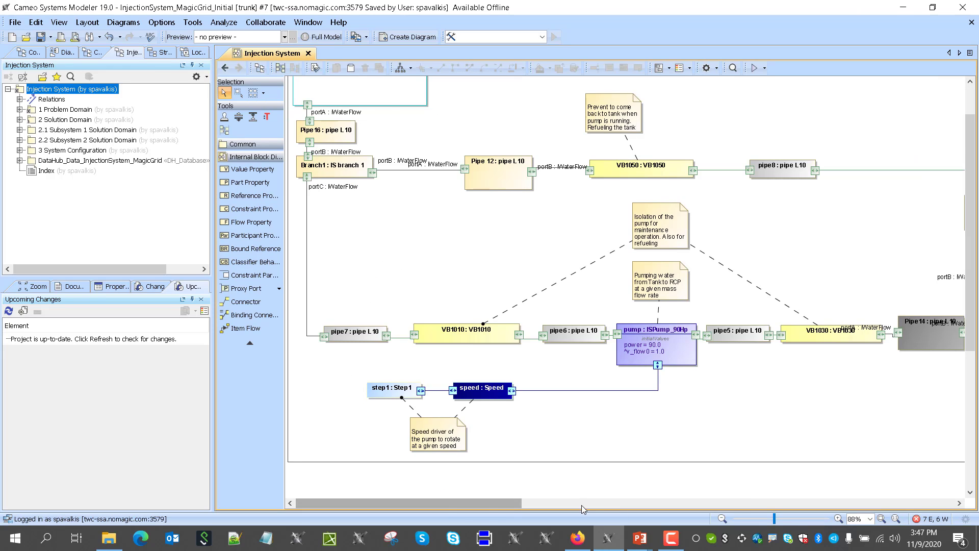
drag(482, 503, 418, 503)
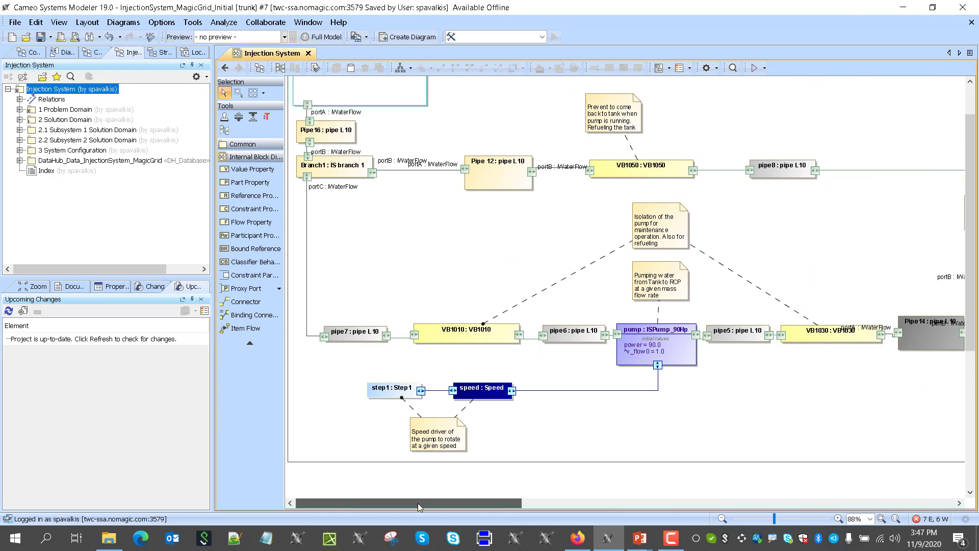
click(223, 70)
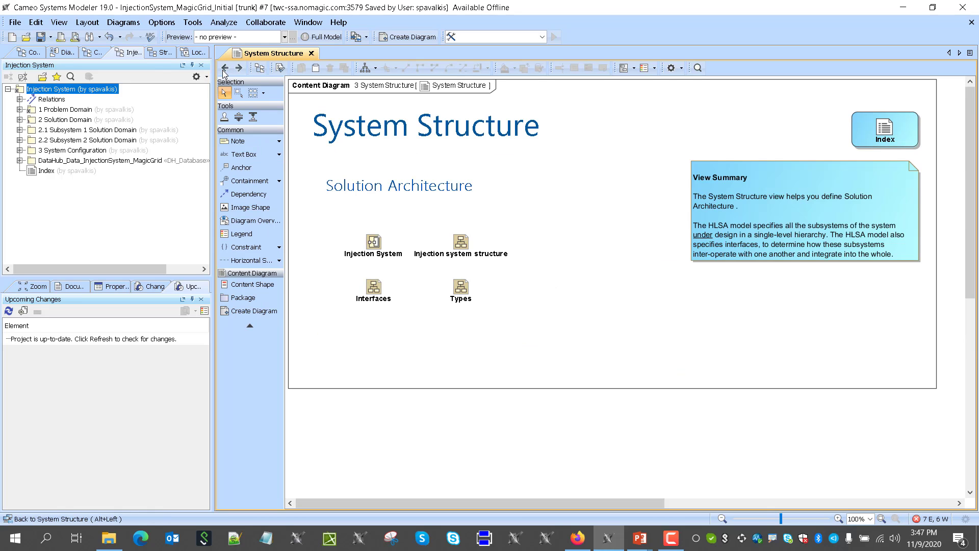
click(225, 68)
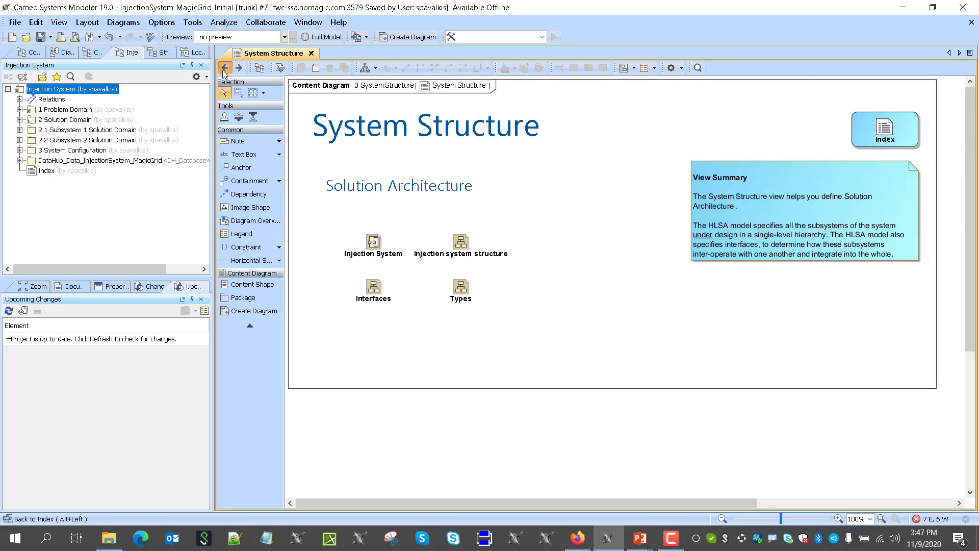
Step: Open the Injection Systems Requirements Verification diagram from System Parameters and run a simulation of the Pump HP analysis block
click(771, 325)
double_click(770, 326)
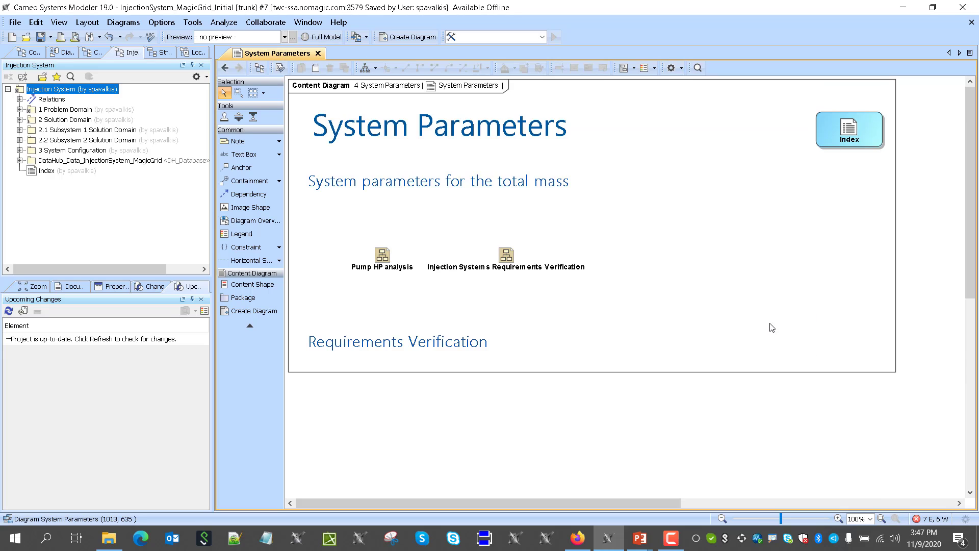
double_click(511, 259)
click(477, 130)
right_click(477, 130)
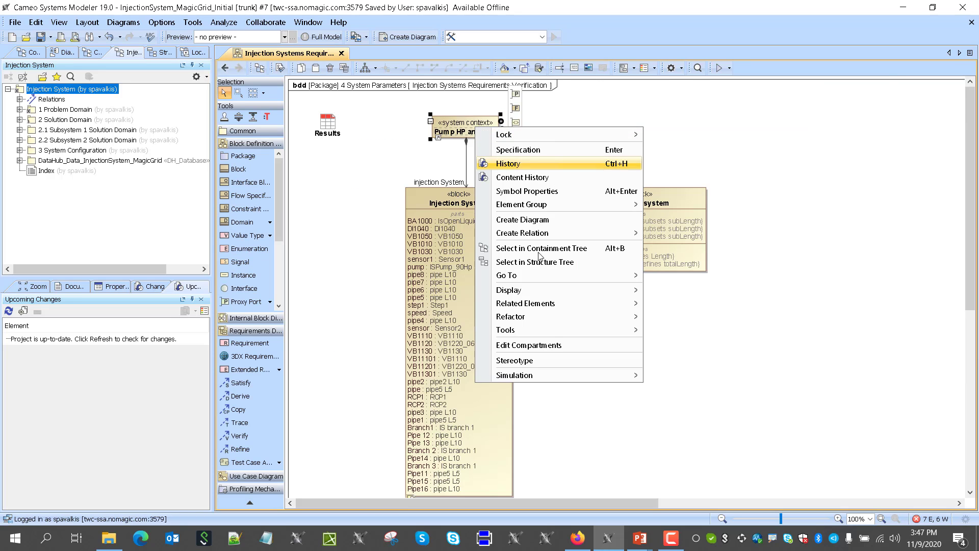
mouse_move(571, 376)
click(677, 375)
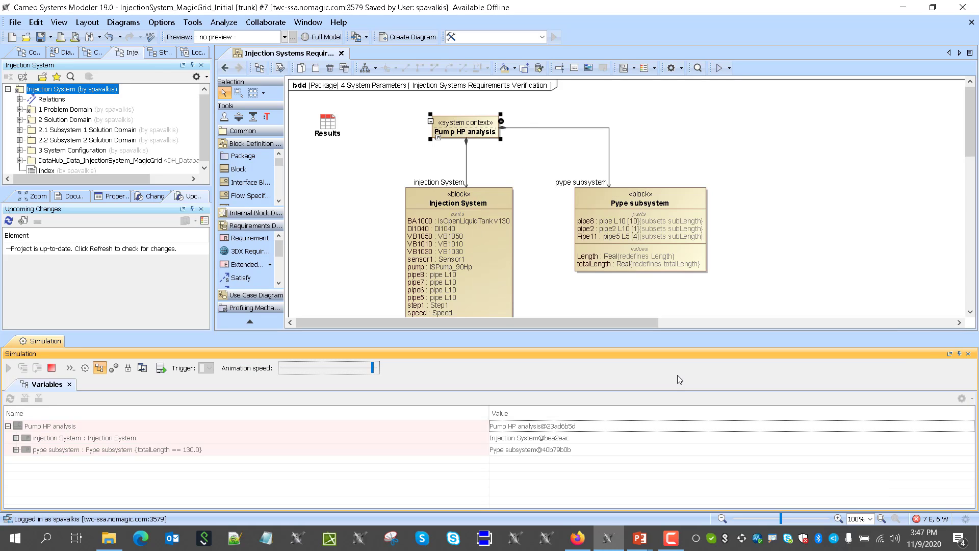
Step: Dock the Simulation window beside the diagram and examine the V value of the BA1000 tank against its requirement
drag(211, 337, 750, 155)
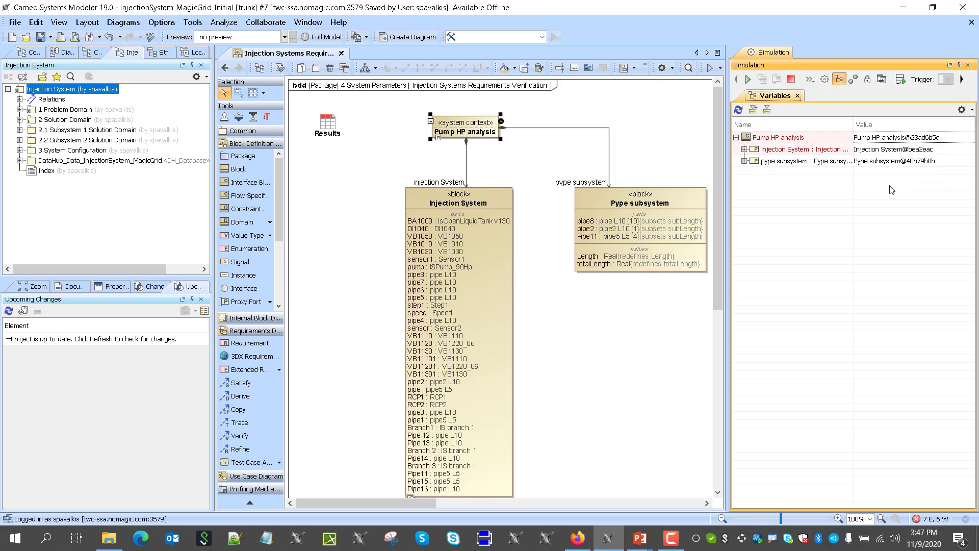
click(745, 150)
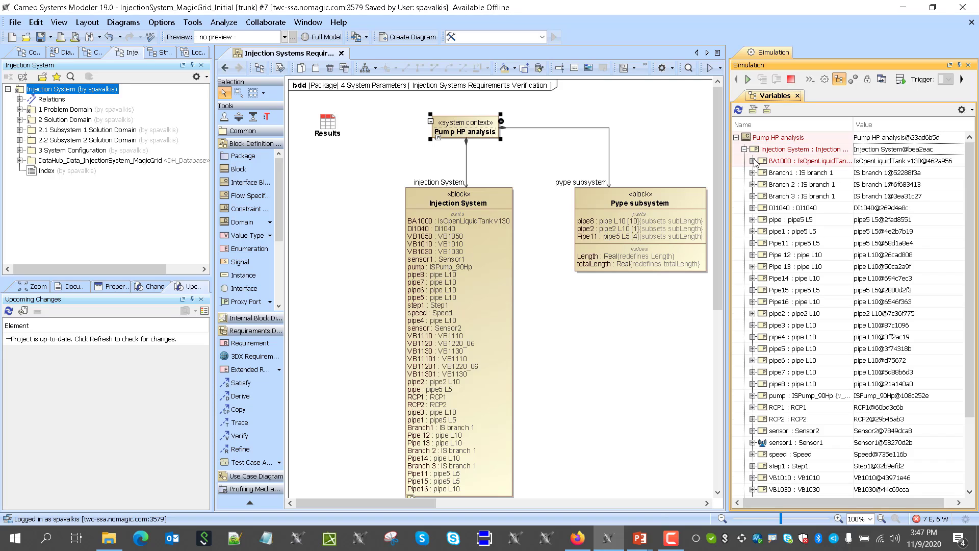
click(752, 161)
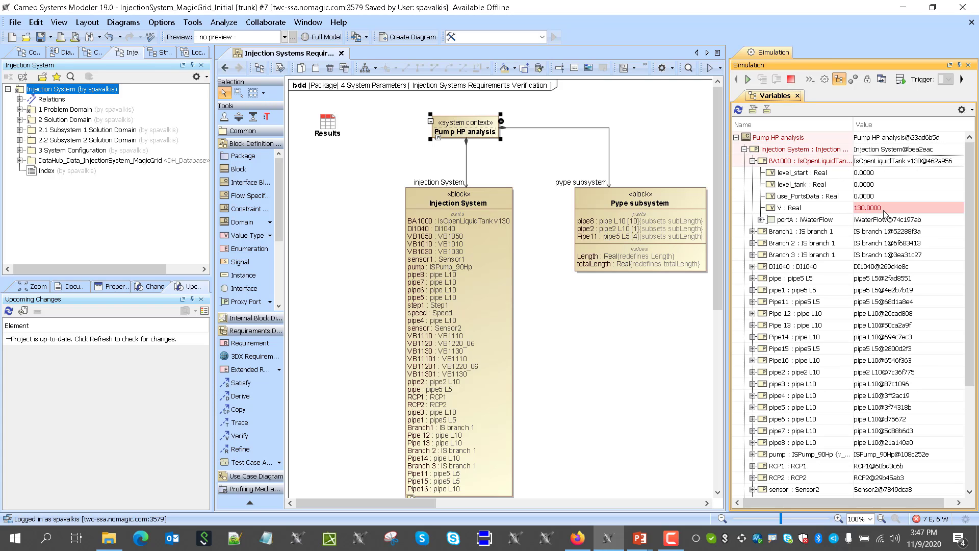
mouse_move(887, 215)
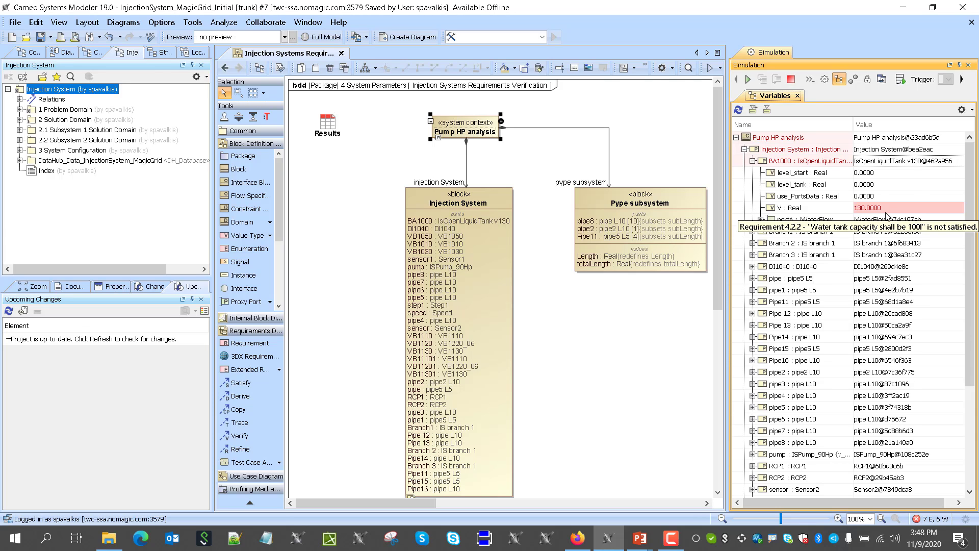
Step: Examine the v_flow0 values of valves VB1120 and VB11201 against the flow control requirement in the simulation variables
scroll(827, 396, down, 5)
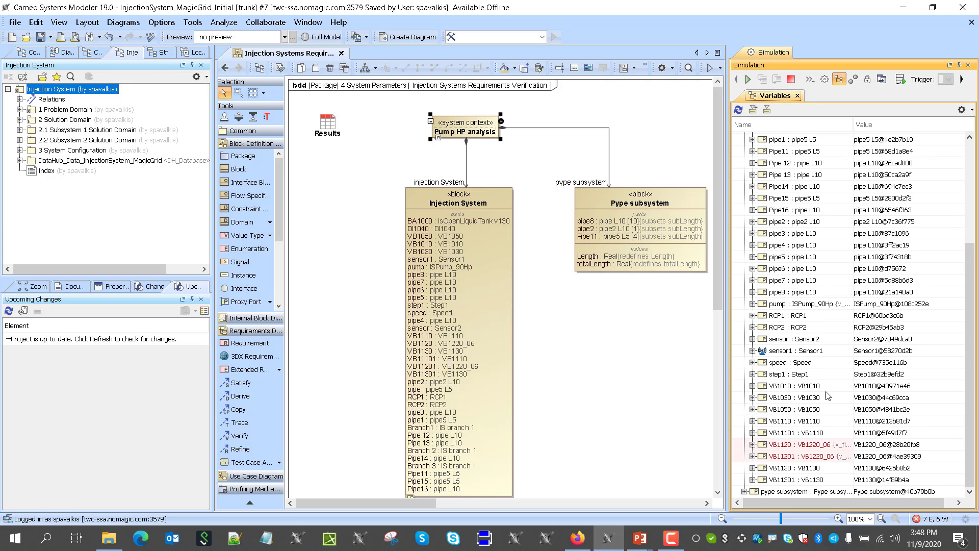
click(752, 444)
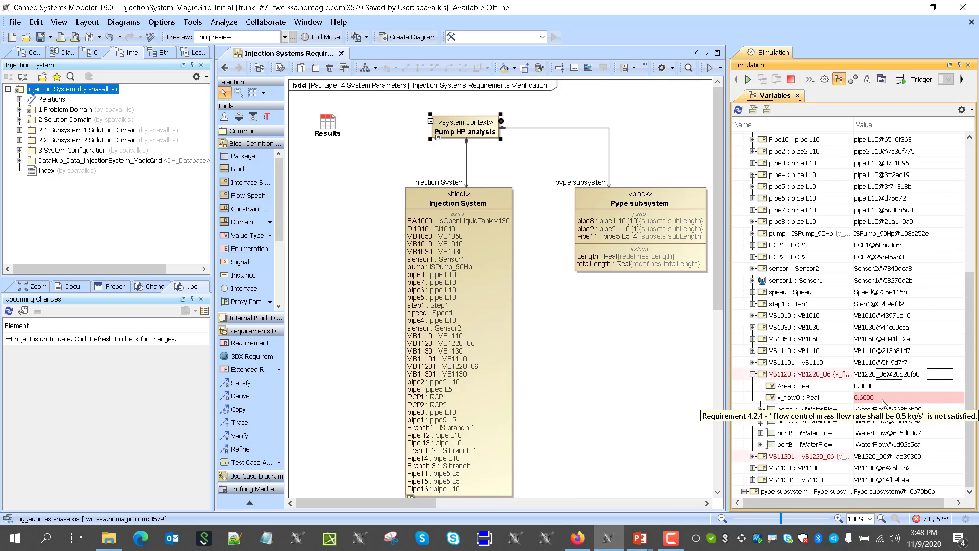
click(753, 456)
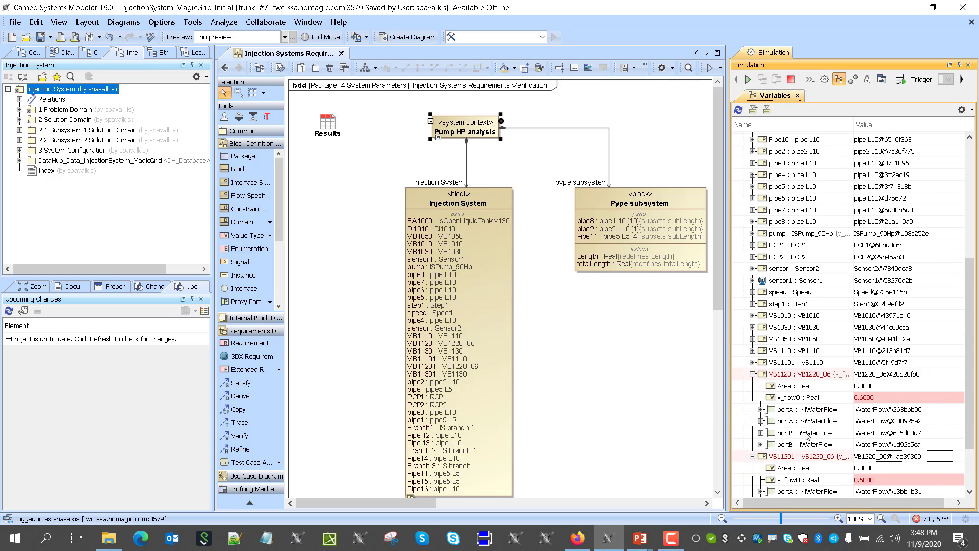
mouse_move(880, 411)
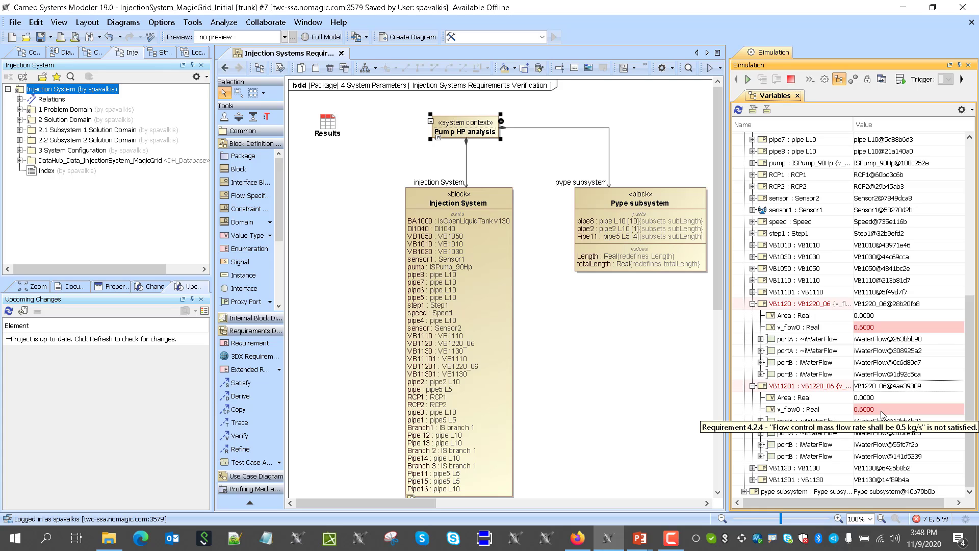
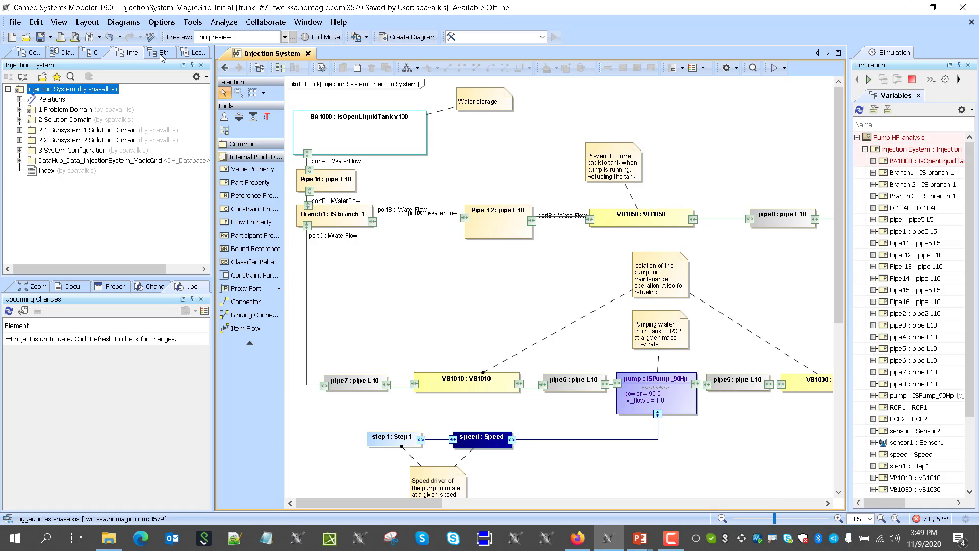
Step: Change the type of part BA1000 to ISOpenLiquidTank from the IS Tanks package of the Components Library
click(161, 55)
click(128, 55)
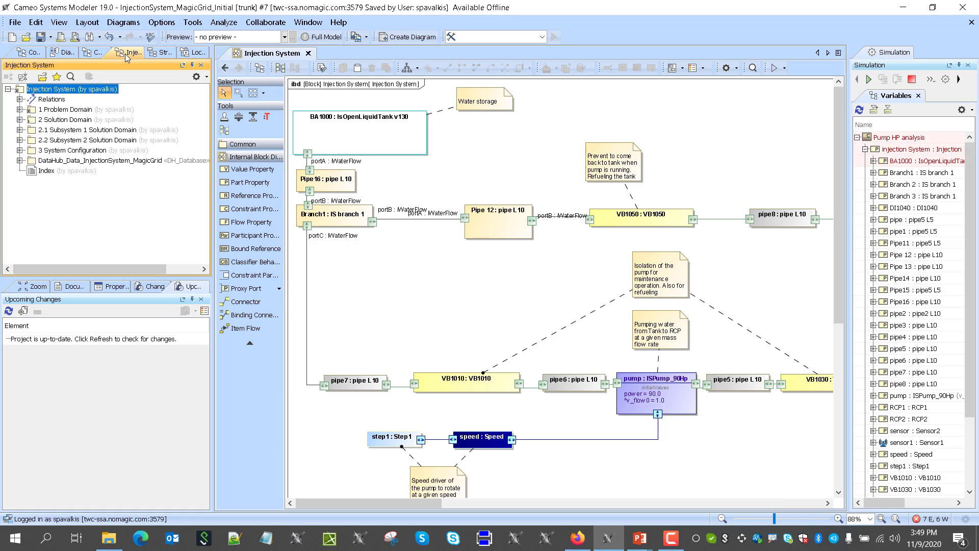
click(94, 55)
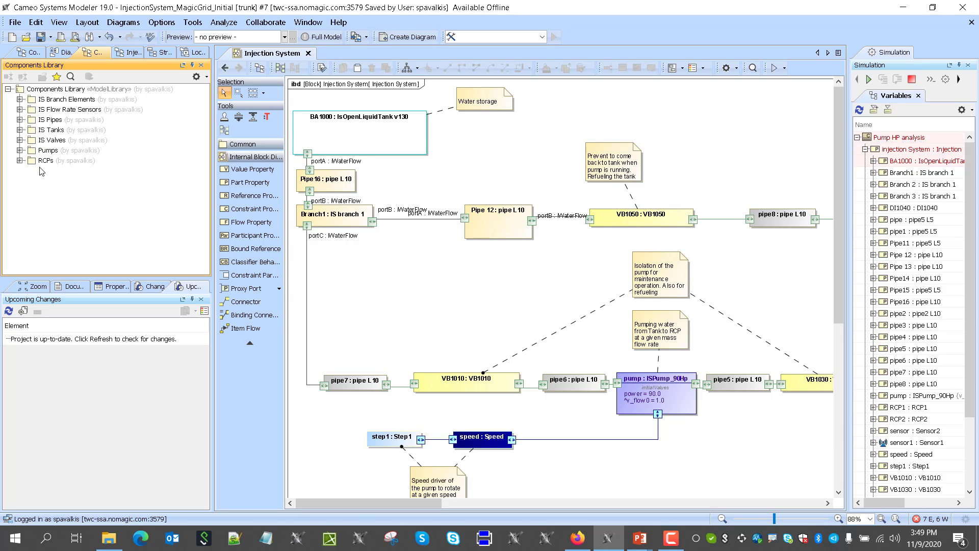
click(19, 130)
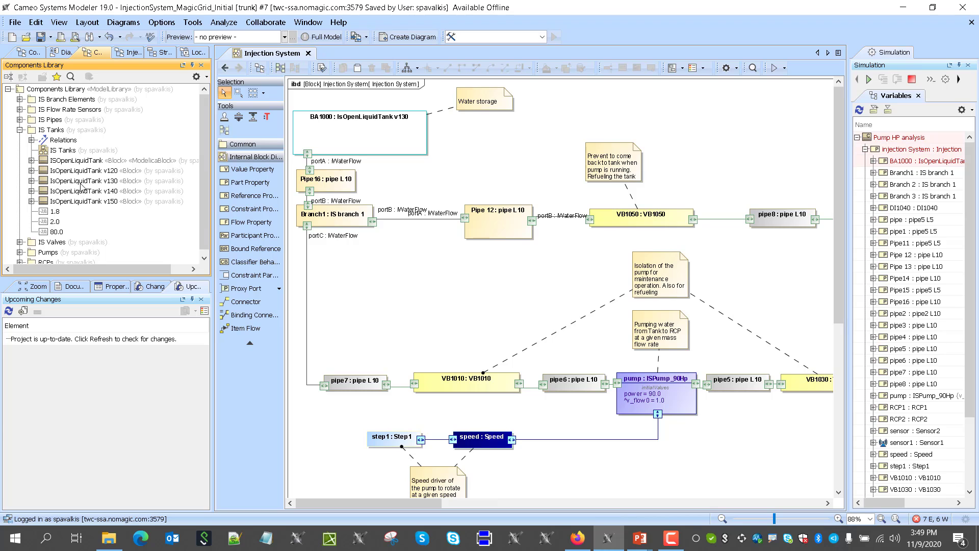
click(84, 162)
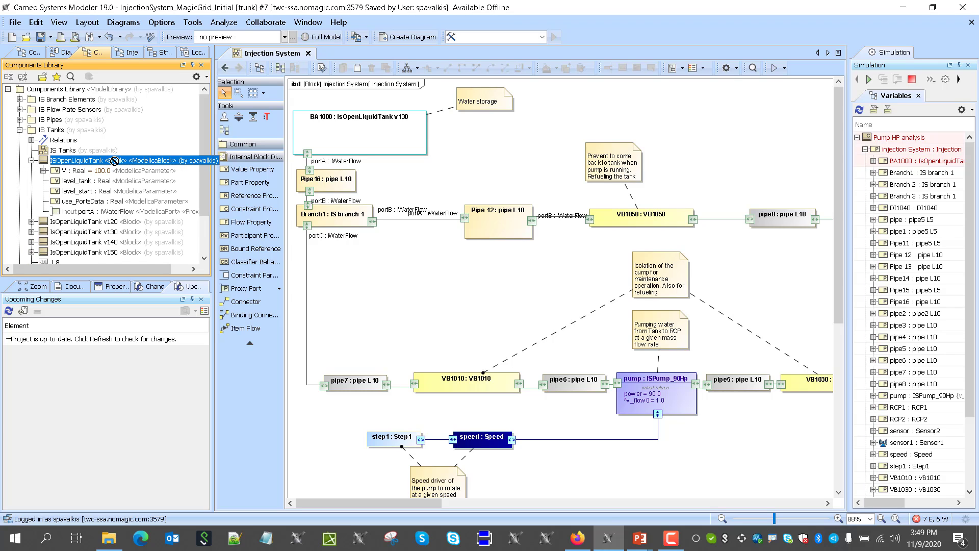
click(32, 161)
drag(62, 161, 353, 124)
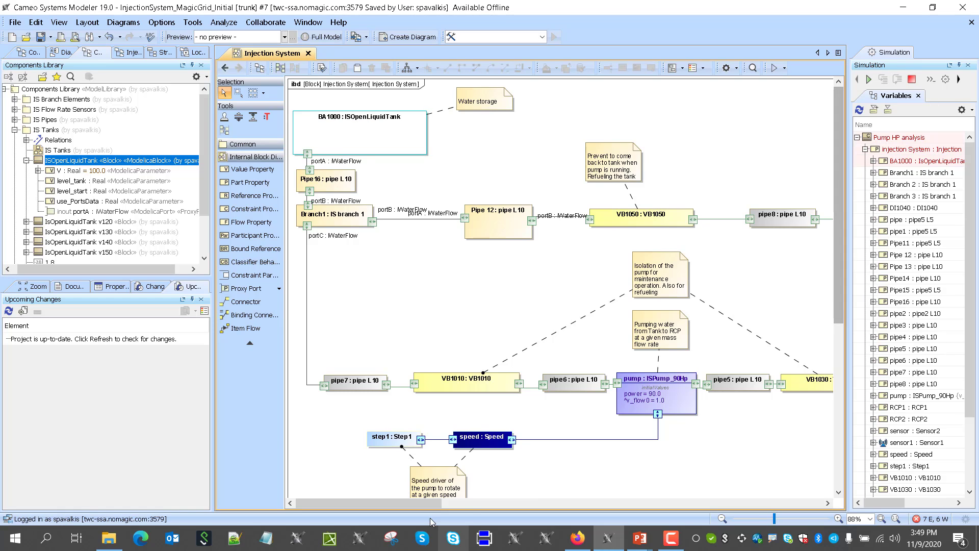
Step: Change the type of valve part VB1120 to the VB1120 block from the IS Valves package, accepting the suggested port mapping
scroll(423, 505, down, 5)
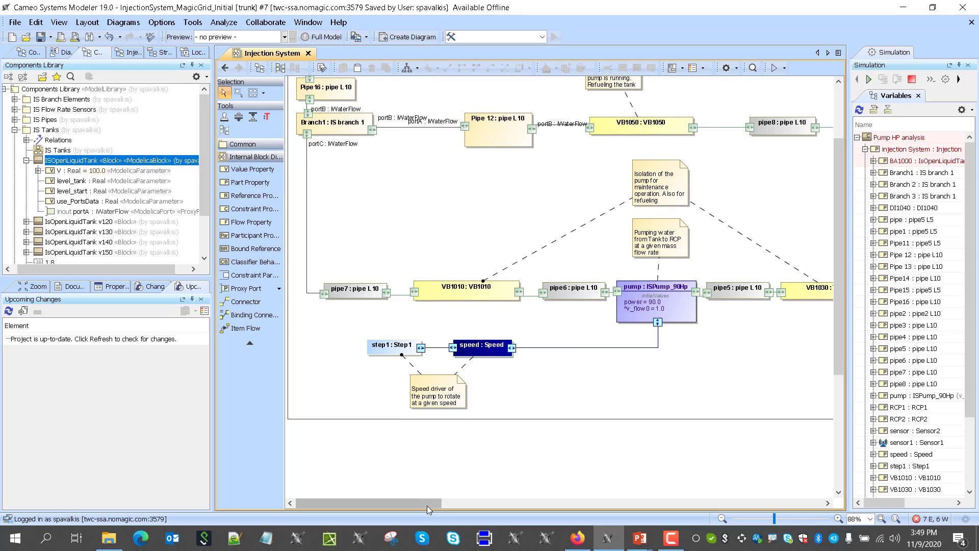
drag(427, 506, 688, 490)
scroll(513, 487, up, 2)
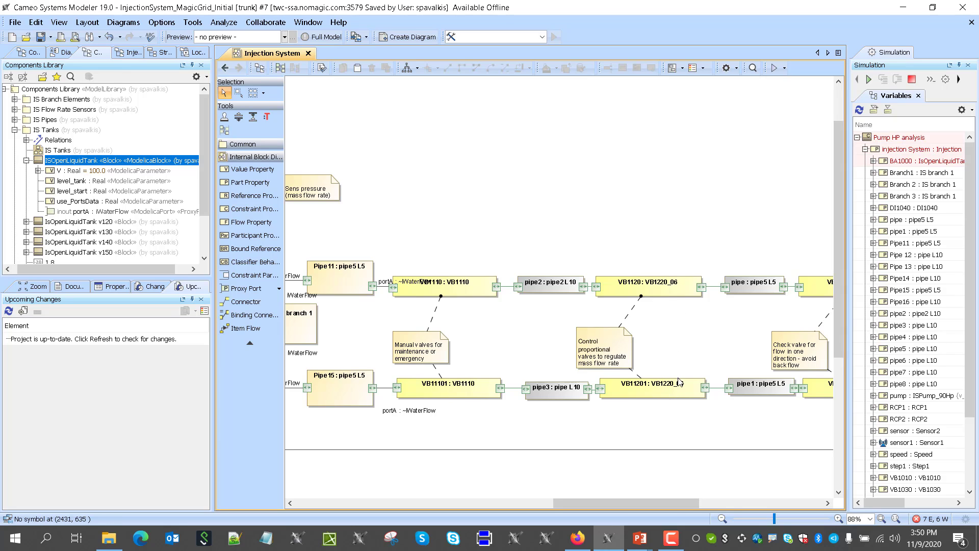
scroll(87, 199, down, 2)
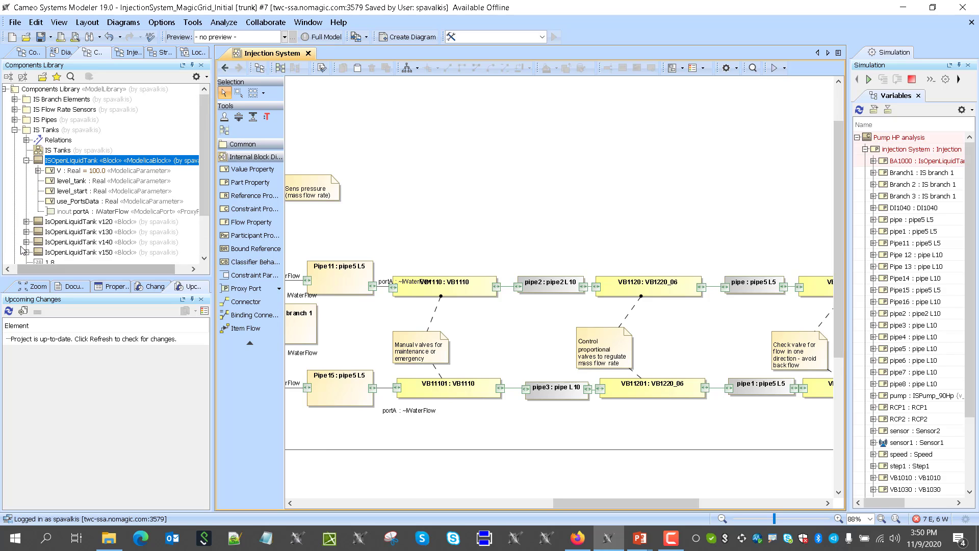
click(14, 239)
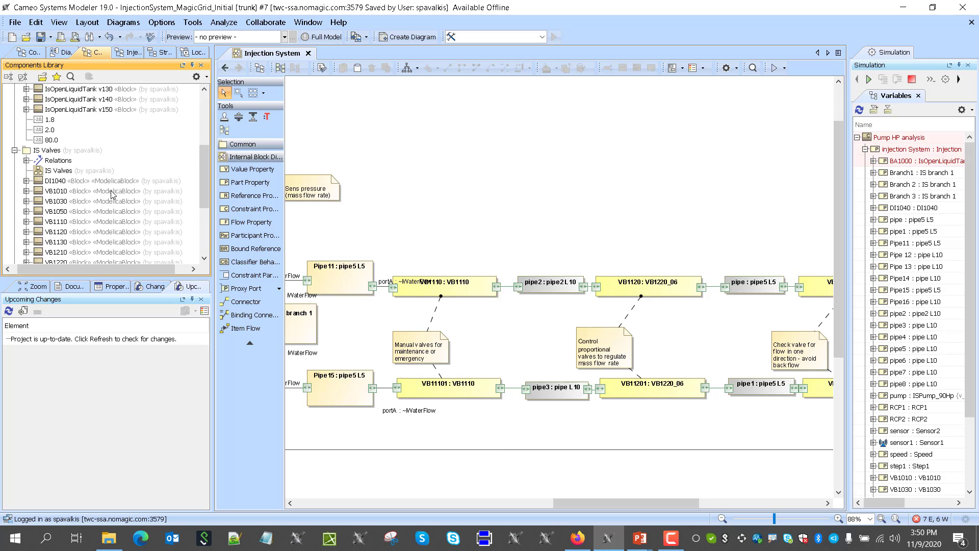
scroll(112, 196, down, 3)
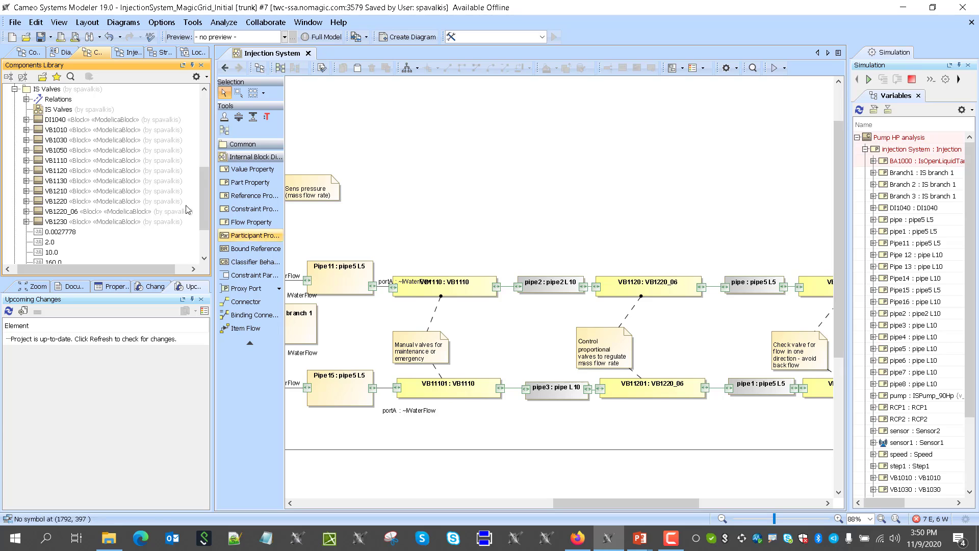
click(57, 171)
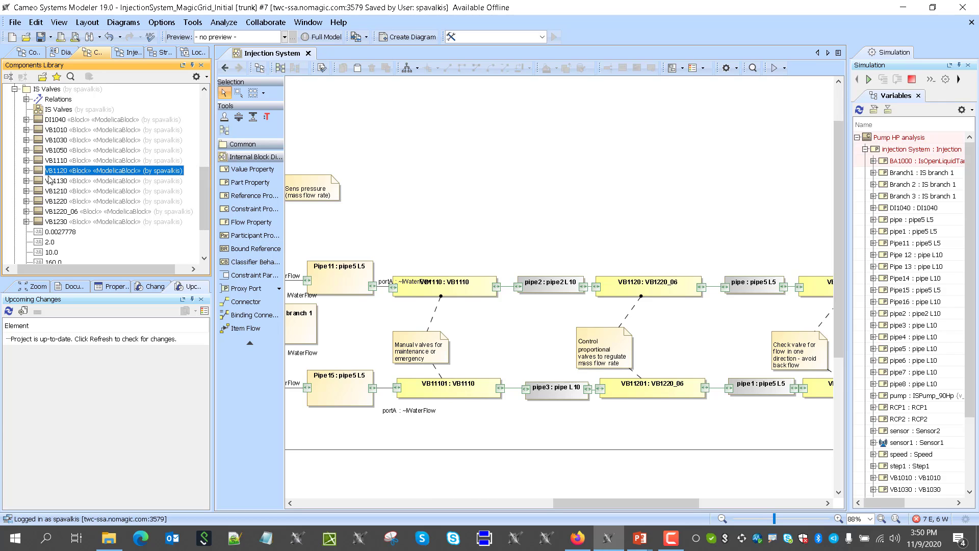
click(25, 171)
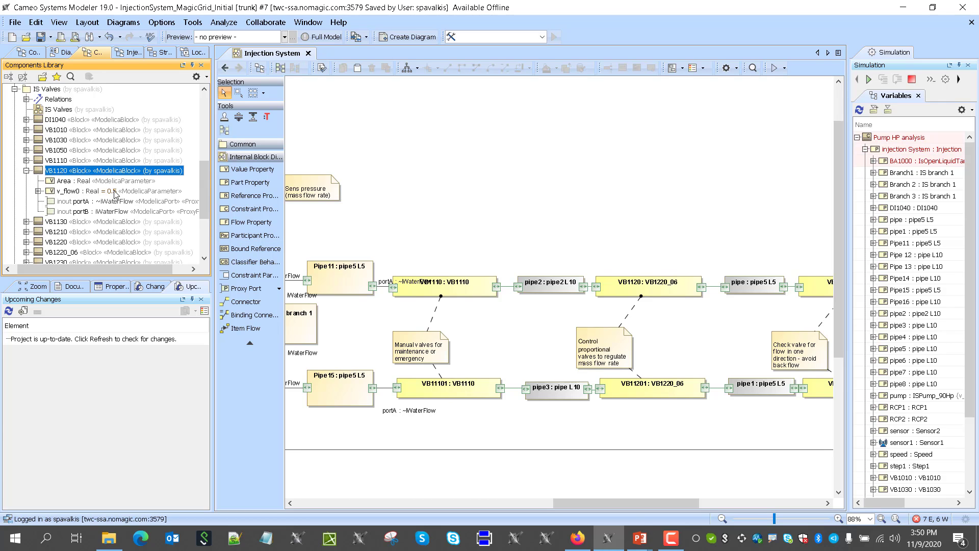
drag(53, 174, 658, 287)
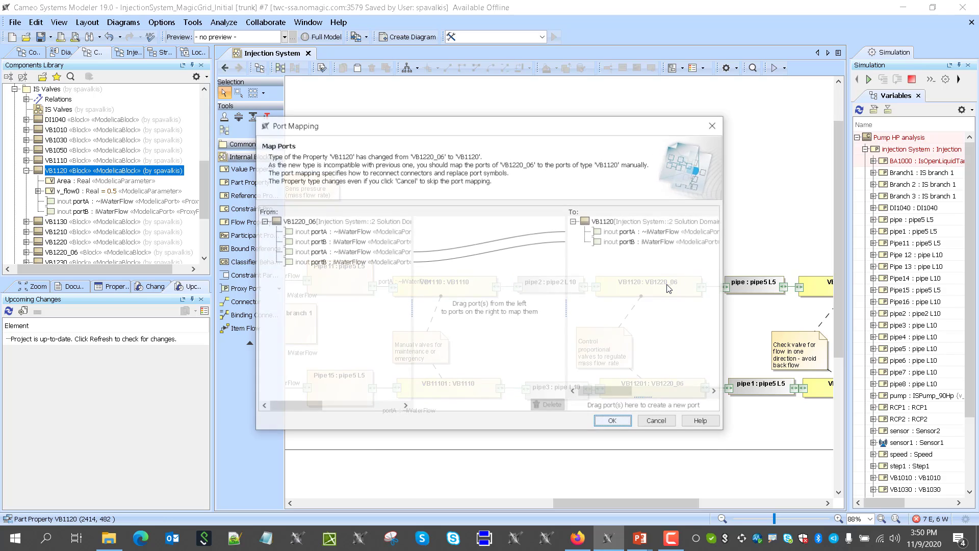
click(613, 422)
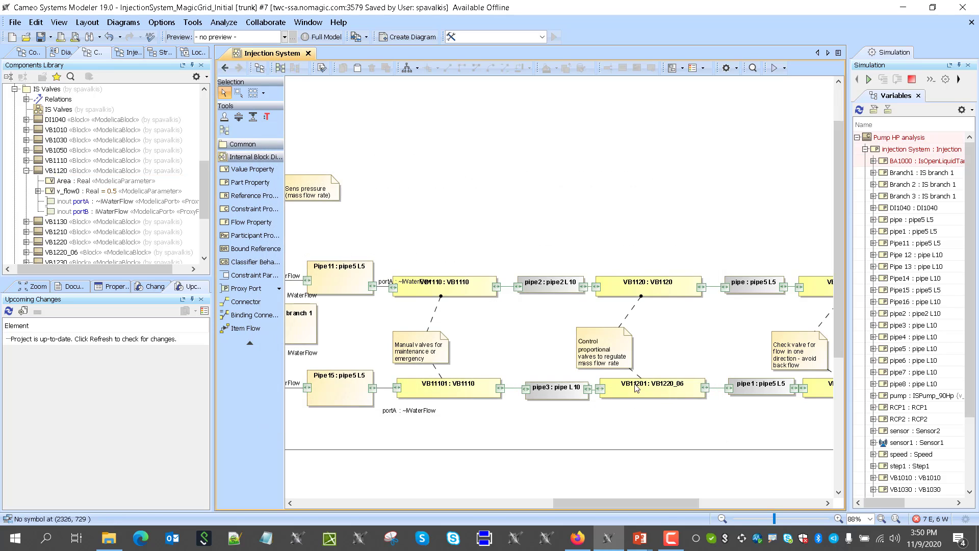
Step: Change the type of valve part VB11201 to the VB1120 block, accepting the suggested port mapping
drag(59, 176, 648, 383)
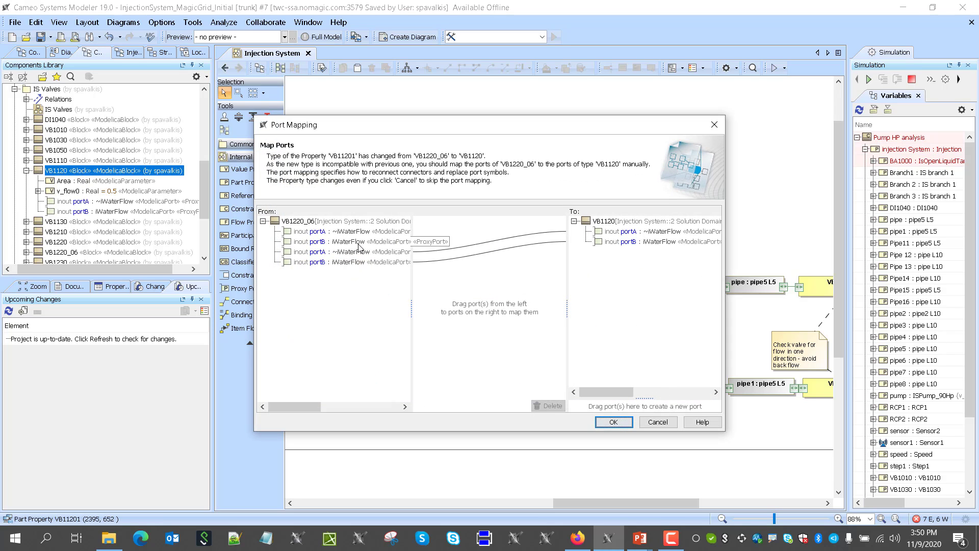
click(615, 423)
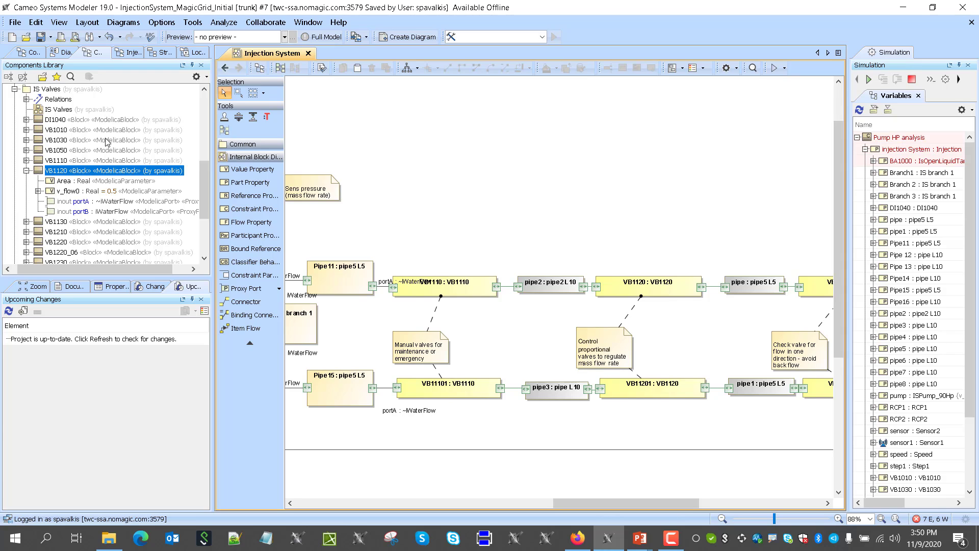
click(26, 171)
click(26, 170)
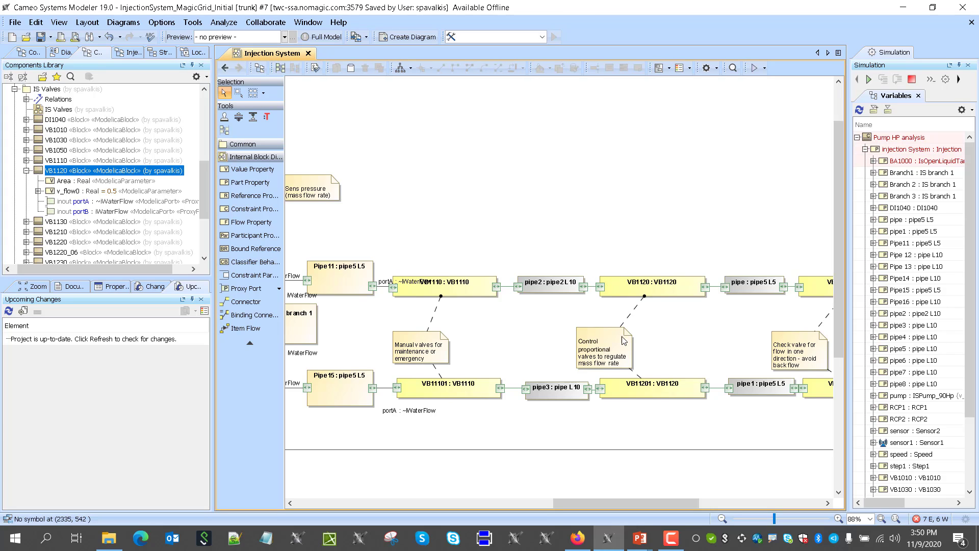
click(635, 381)
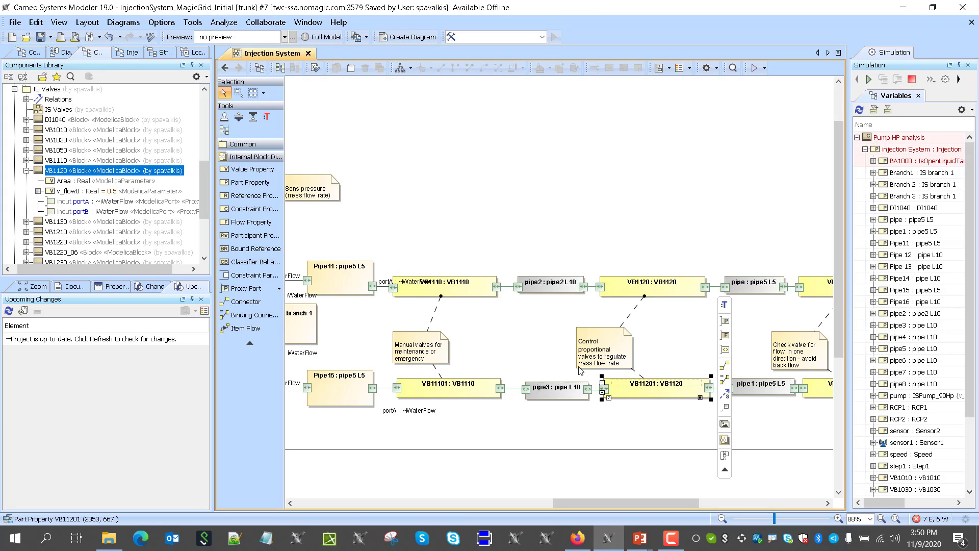
click(512, 331)
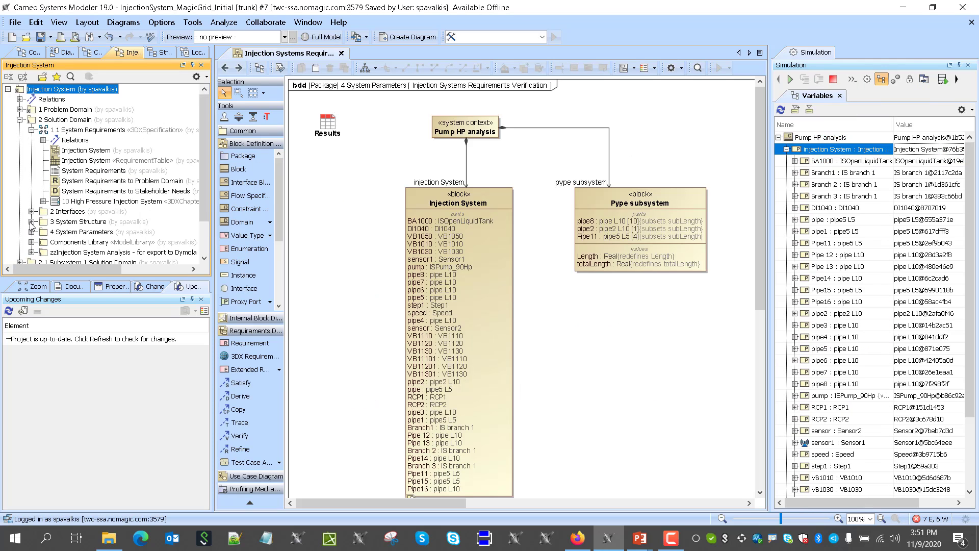
Step: Open the 3 System Structure satisfy matrix from the solution domain and close the Simulation window
click(31, 222)
double_click(85, 243)
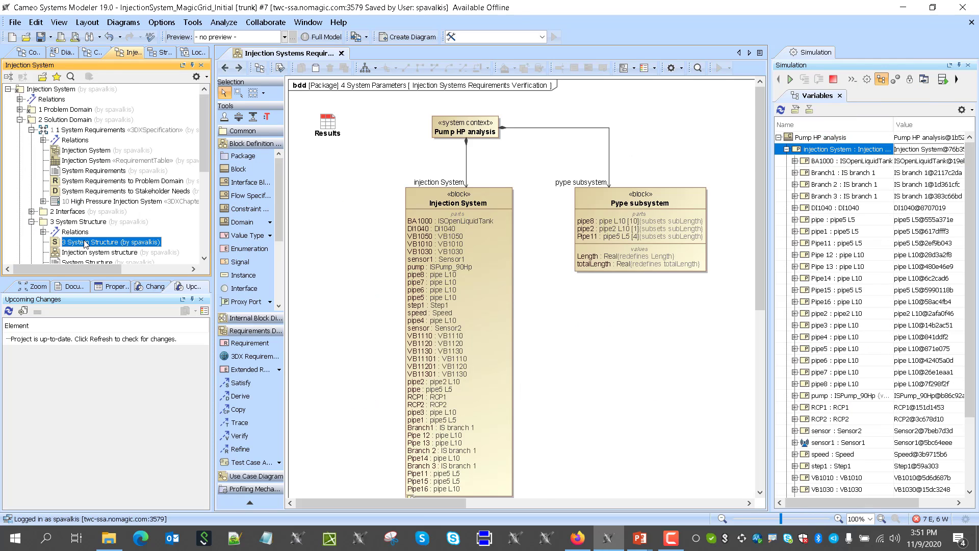
click(968, 64)
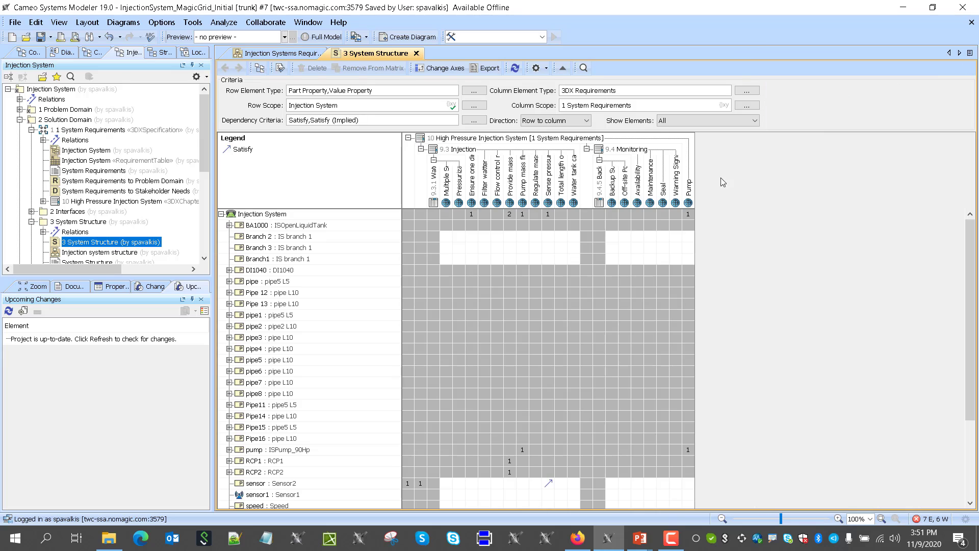
scroll(500, 317, down, 2)
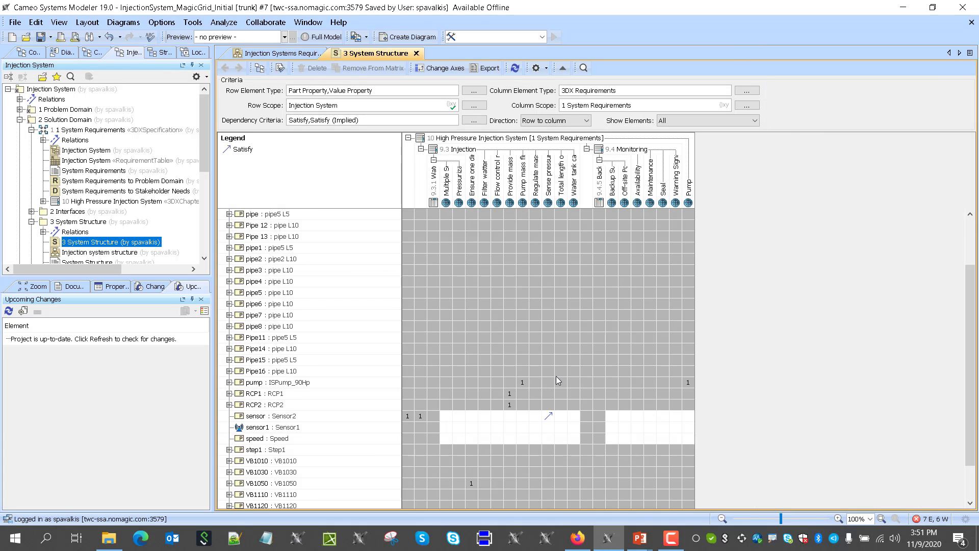
scroll(394, 329, up, 2)
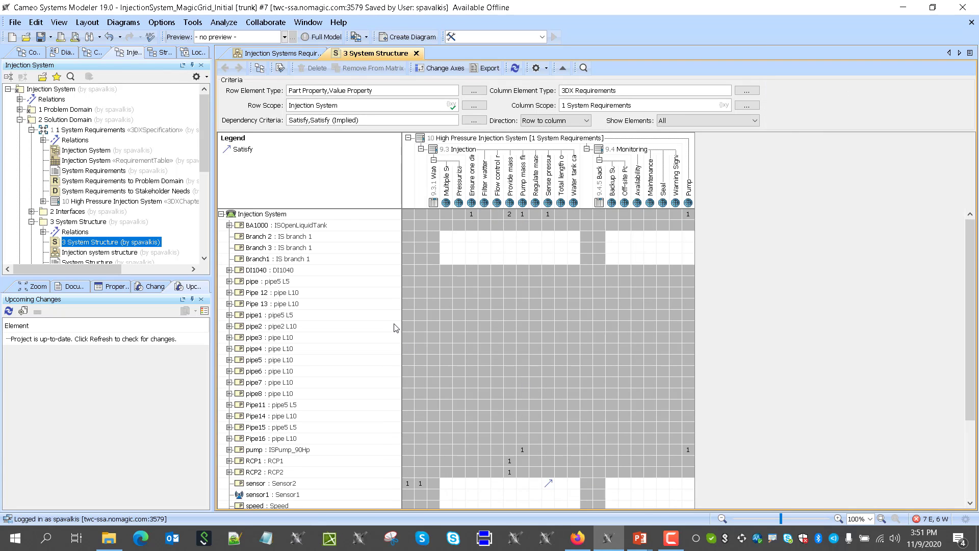
Step: Expand BA1000 in the matrix and create a Satisfy relation from it to the Water tank capacity requirement
click(229, 225)
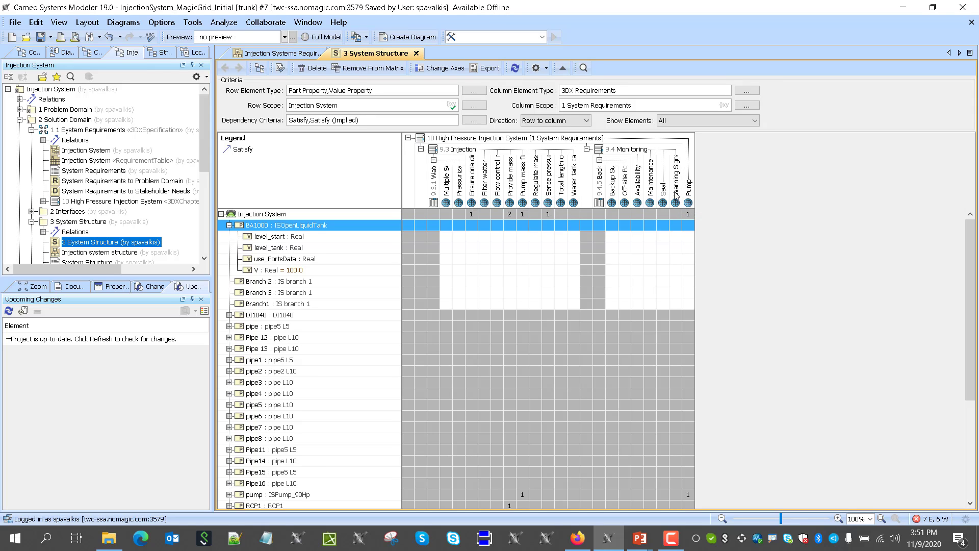
double_click(572, 227)
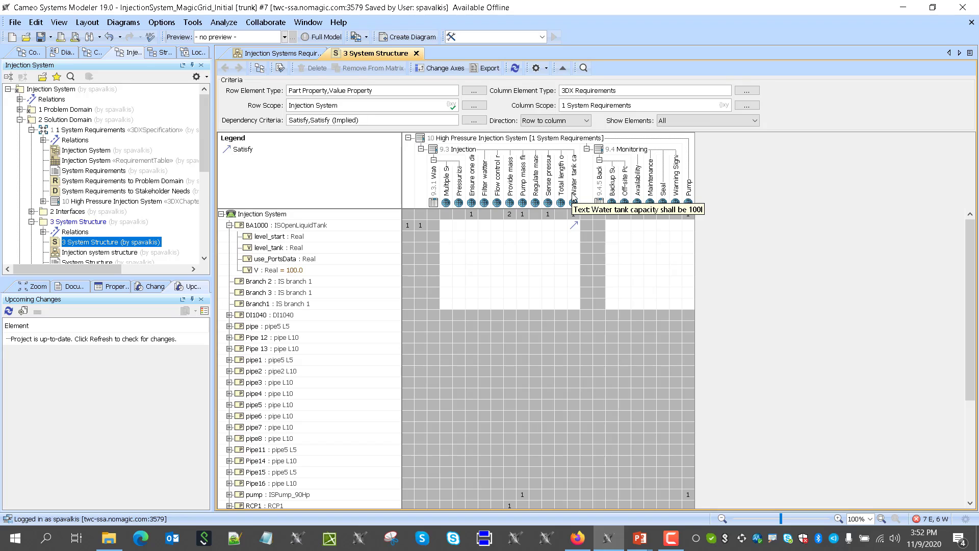
click(319, 237)
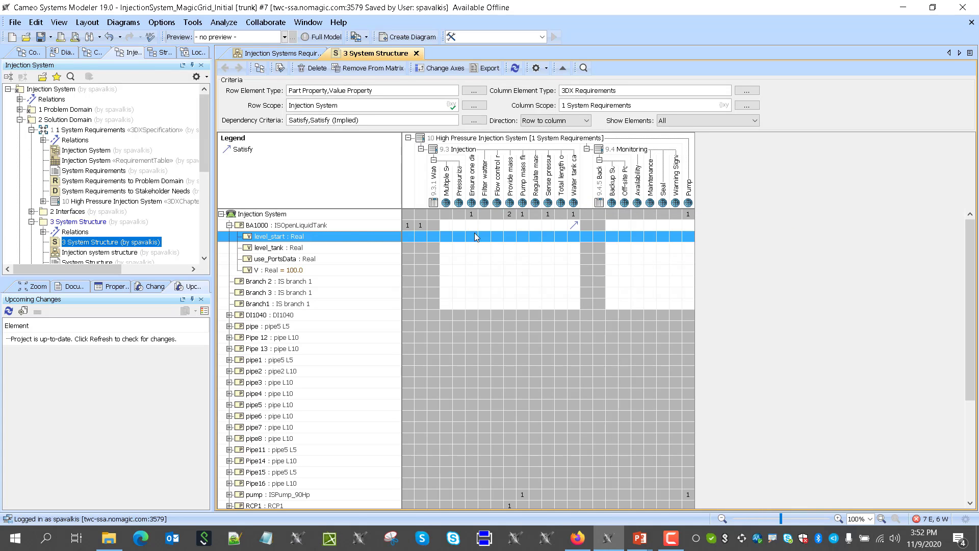
Step: Delete BA1000's Satisfy relation to the Water tank capacity requirement and create one from its value property V instead
click(573, 225)
key(Delete)
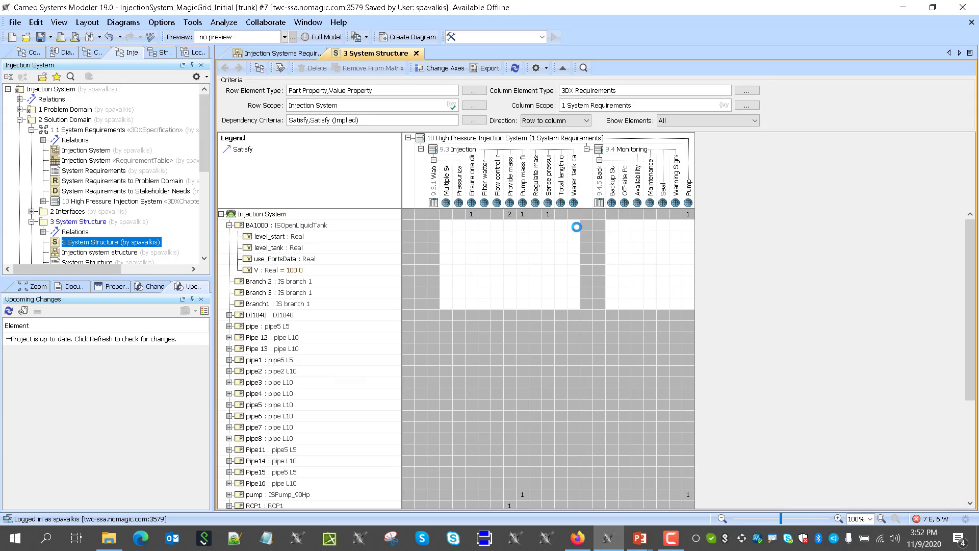
click(572, 273)
double_click(575, 278)
Step: Create Satisfy relations from the v_flow0 value properties of VB1120 and VB11201 to the Flow control mass flow rate requirement
scroll(314, 300, down, 5)
click(311, 440)
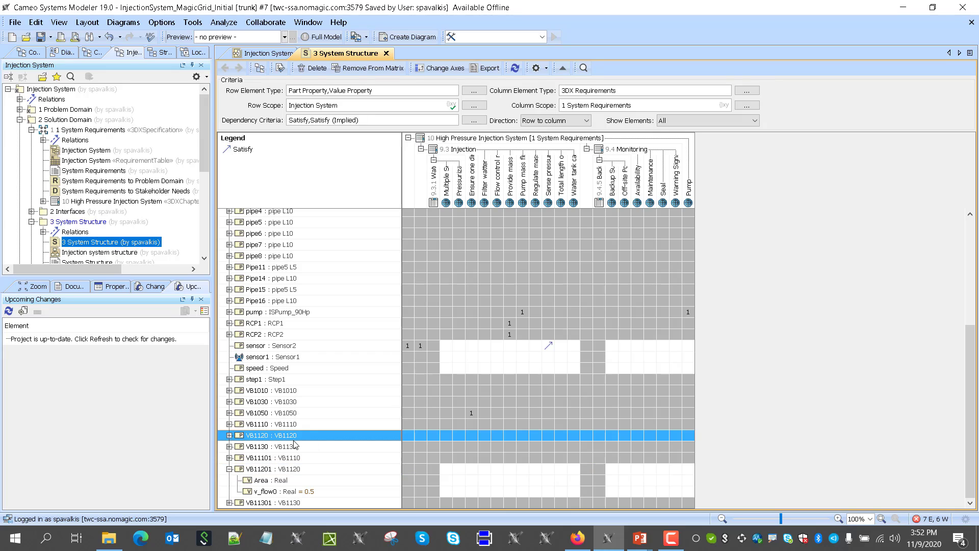
click(228, 437)
scroll(353, 402, down, 1)
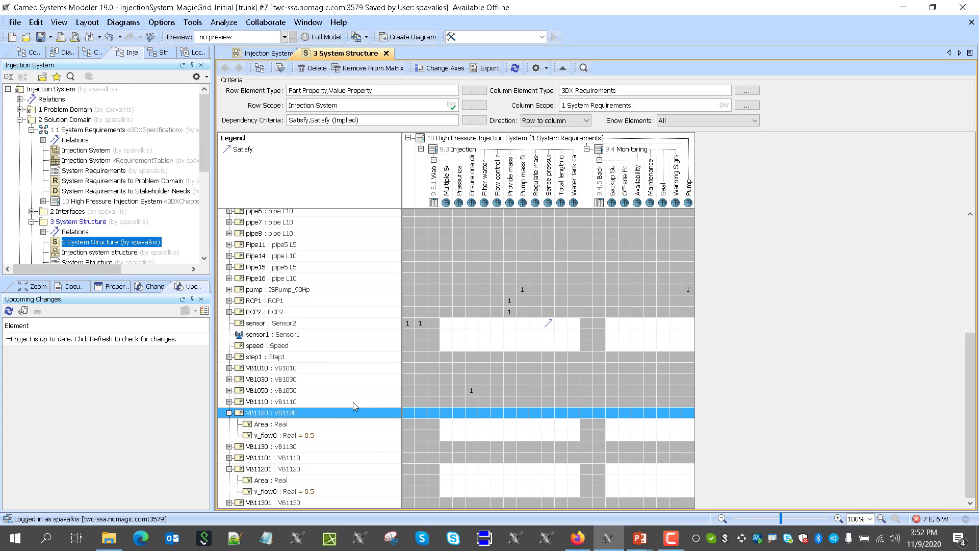
click(497, 185)
double_click(500, 436)
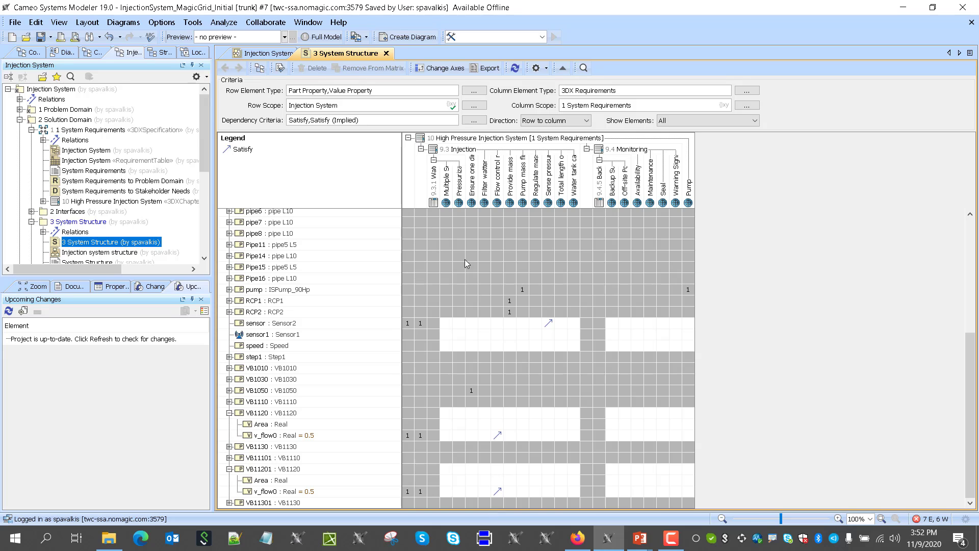
Step: Simulate the Injection System diagram, replacing the execution in progress, check BA1000's V value against its requirement, and close the Simulation window
scroll(510, 260, up, 5)
click(262, 54)
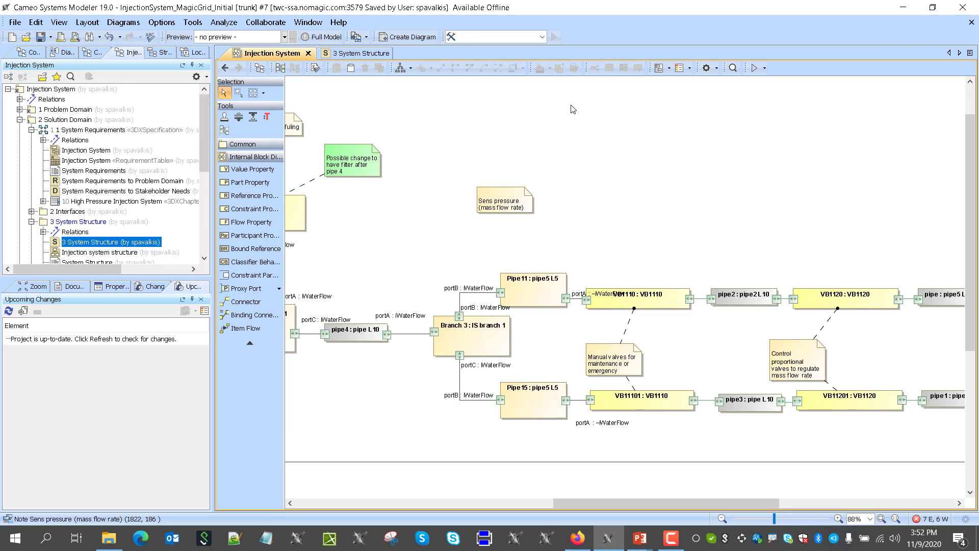
click(765, 69)
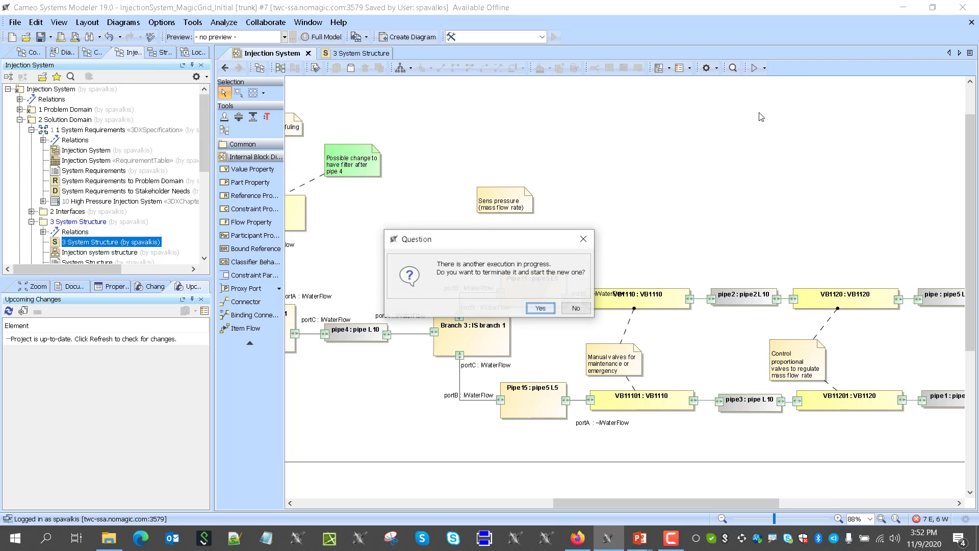
click(540, 308)
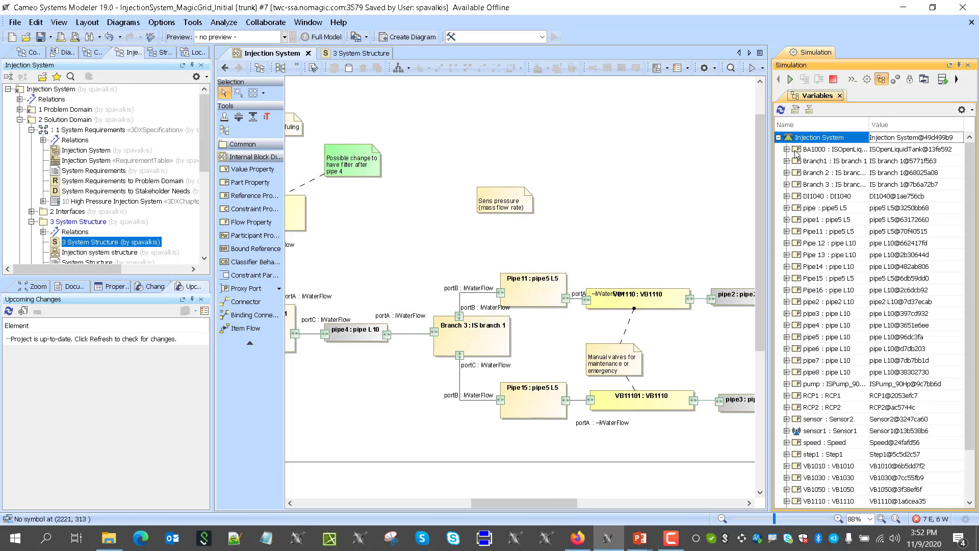
click(787, 149)
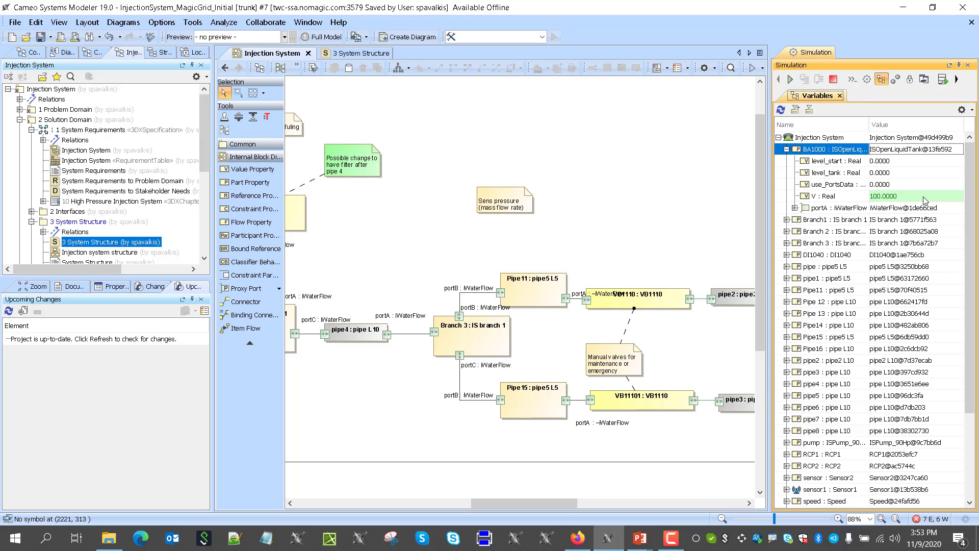
mouse_move(925, 200)
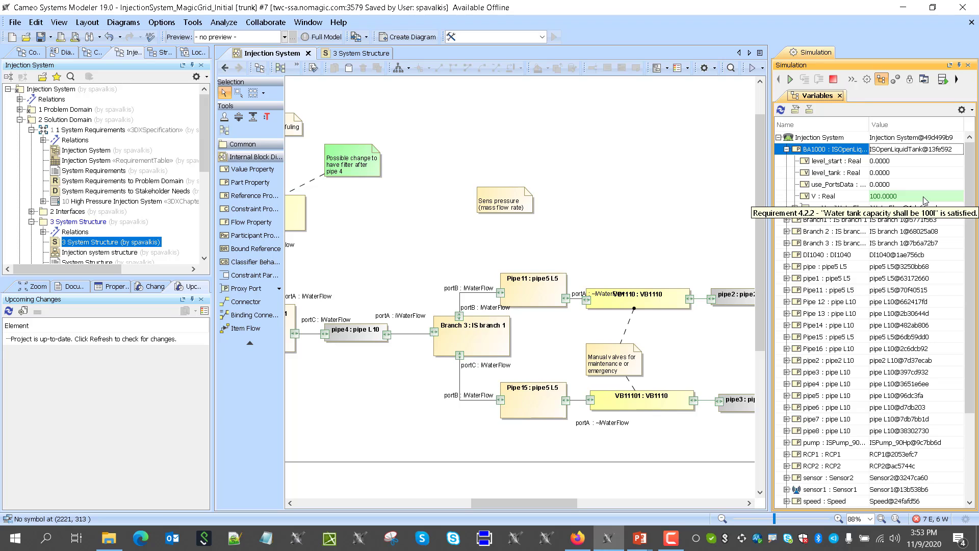
click(787, 150)
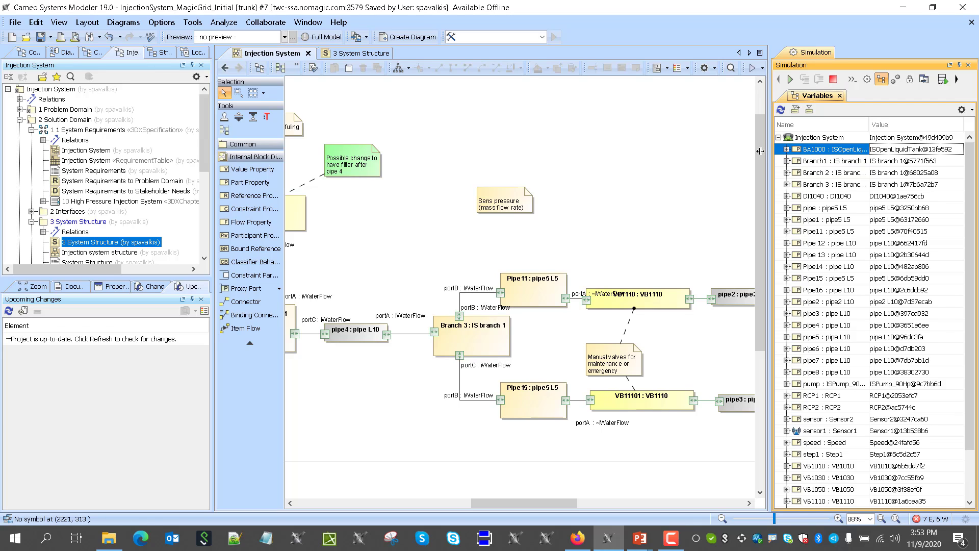
click(251, 25)
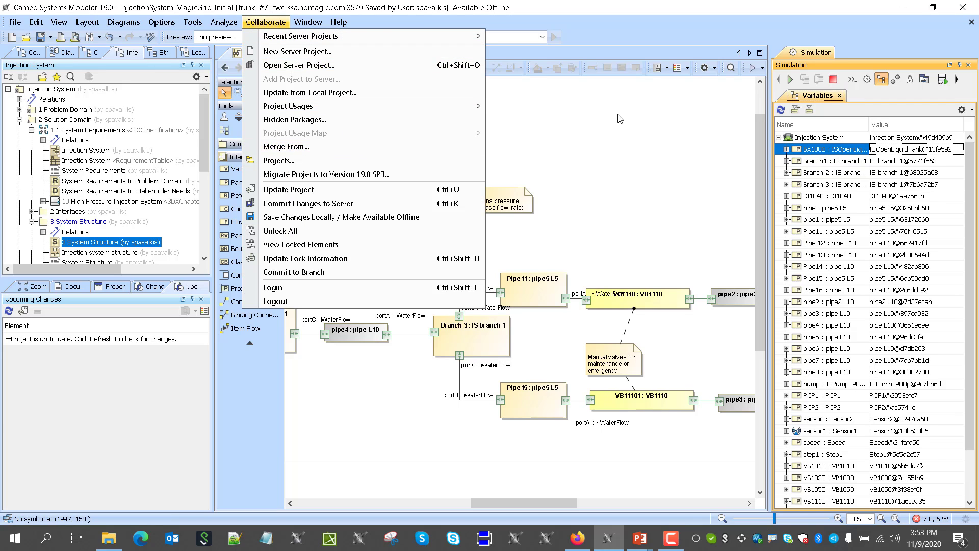
key(Escape)
click(967, 65)
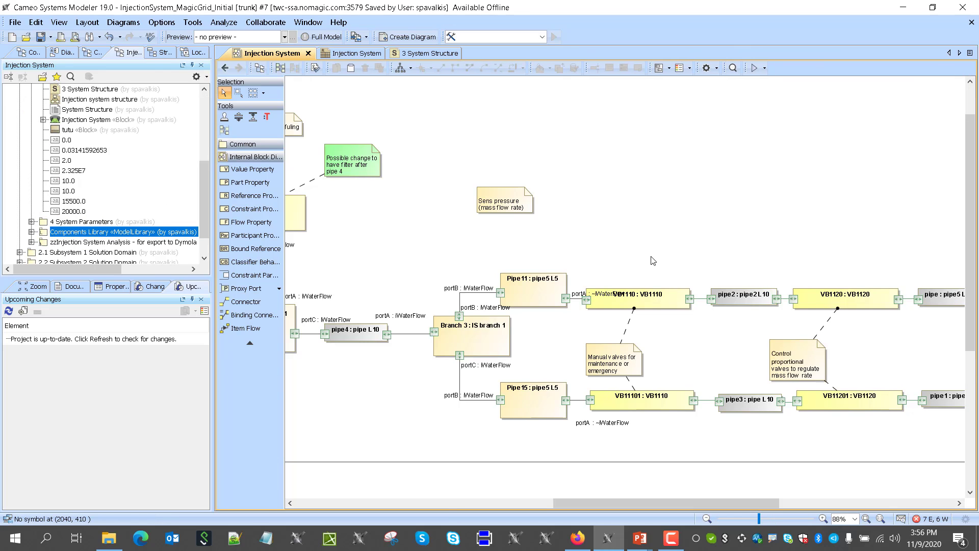
Step: In the Injection System requirements table, remove the v_flow0 = 0.6 property from the elements satisfying Flow control mass flow rate
click(359, 54)
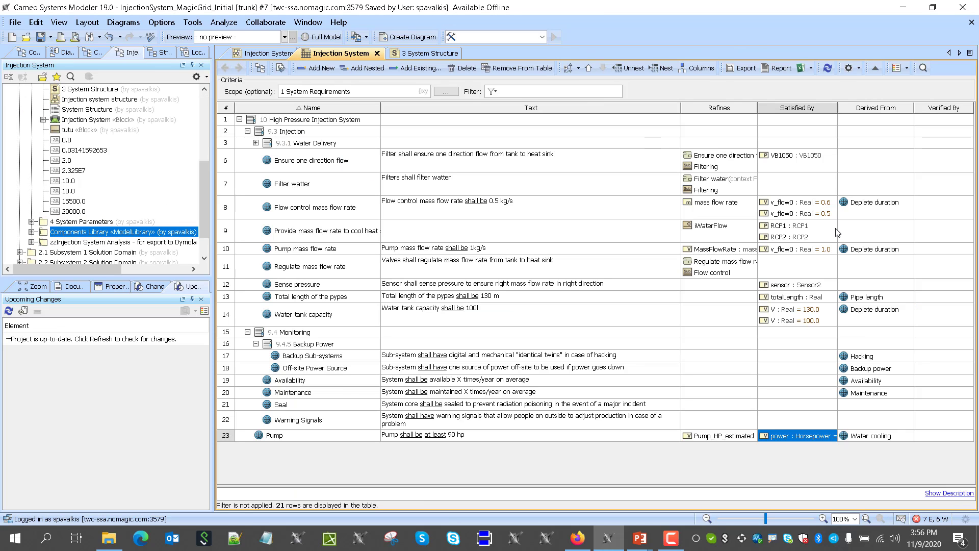
click(819, 207)
click(819, 206)
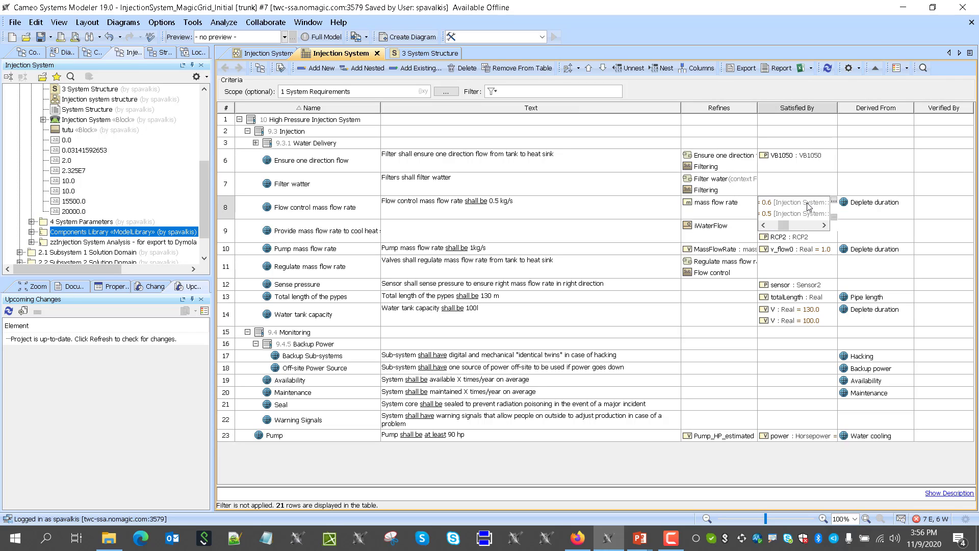
key(Return)
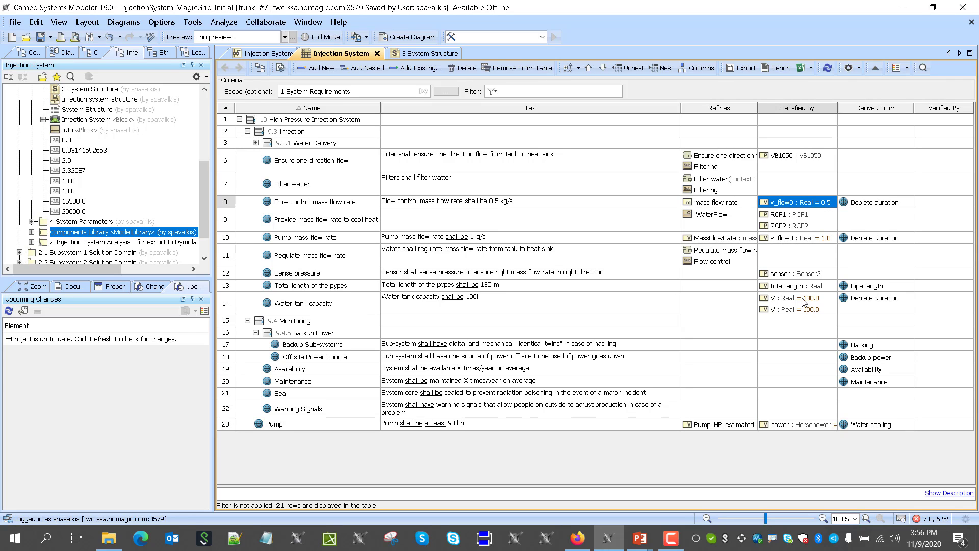
Step: Remove the V = 130.0 property from the elements satisfying the Water tank capacity requirement
click(802, 302)
click(802, 302)
click(802, 299)
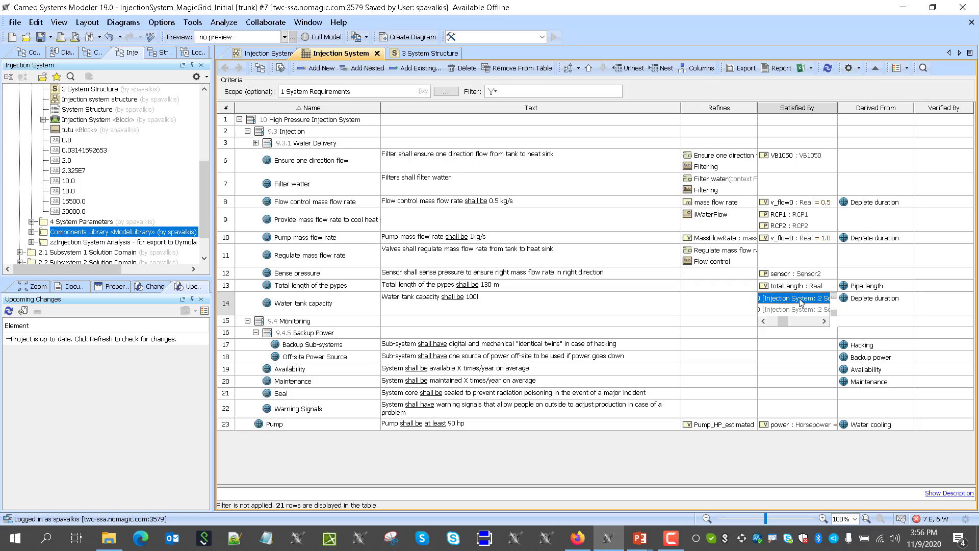
click(834, 313)
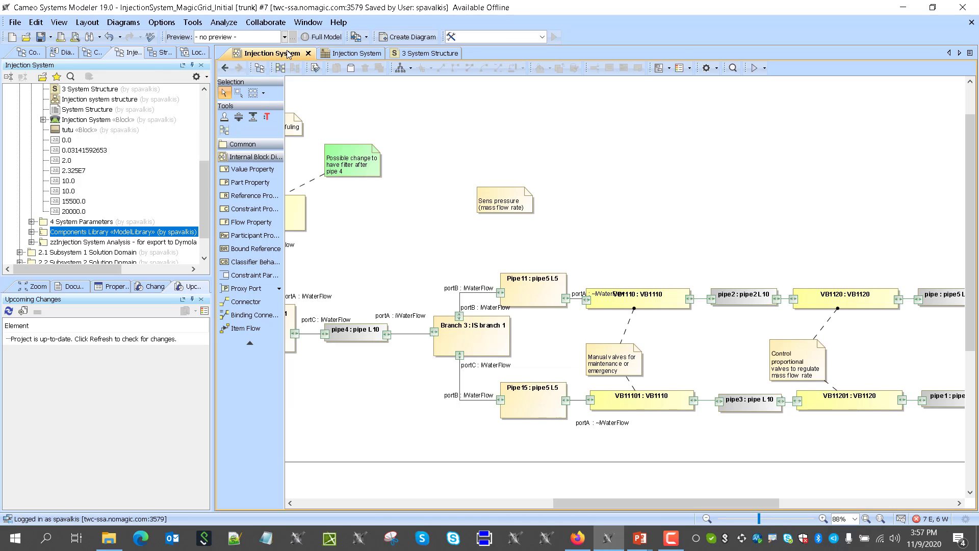
Step: Rerun the Injection System simulation from its internal block diagram, terminating any execution in progress, and expand BA1000 to check its V value
click(291, 54)
click(766, 70)
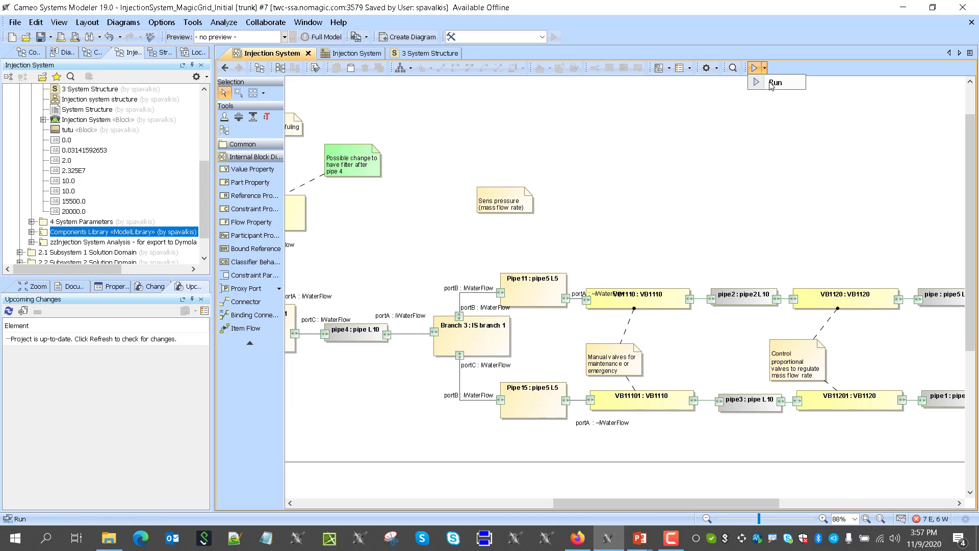
click(776, 87)
click(541, 308)
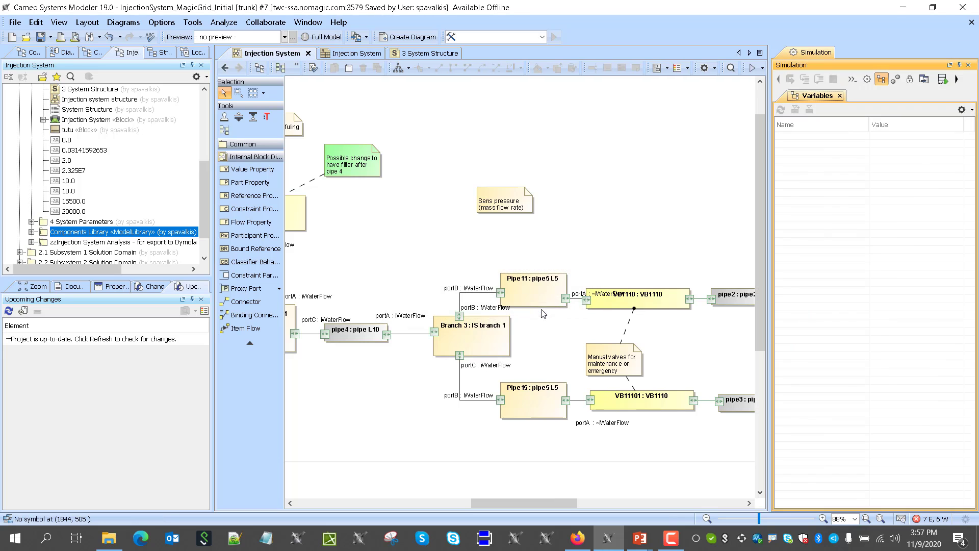
click(786, 149)
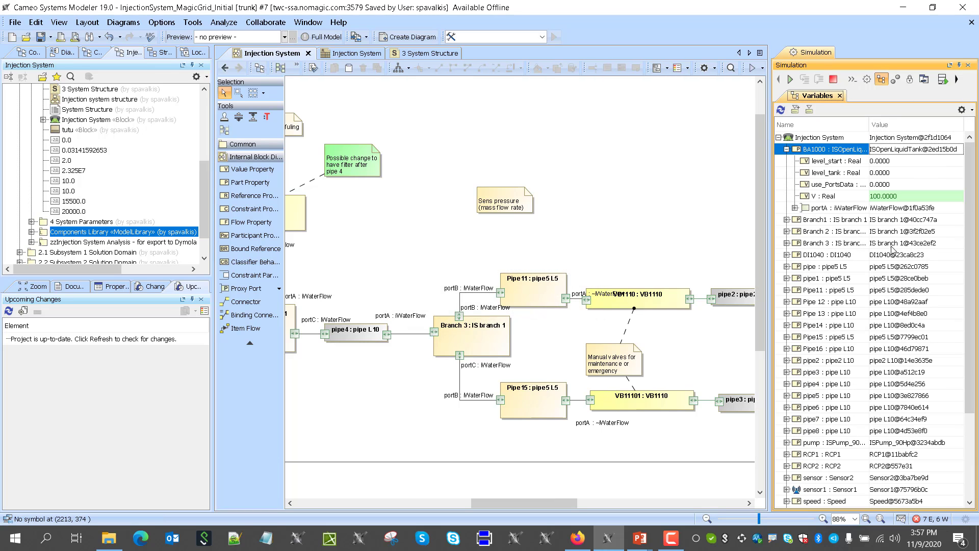
Step: Check the v_flow0 values of VB1120 and VB11201 against their requirement in the simulation variables, and terminate the simulation
scroll(786, 492, down, 3)
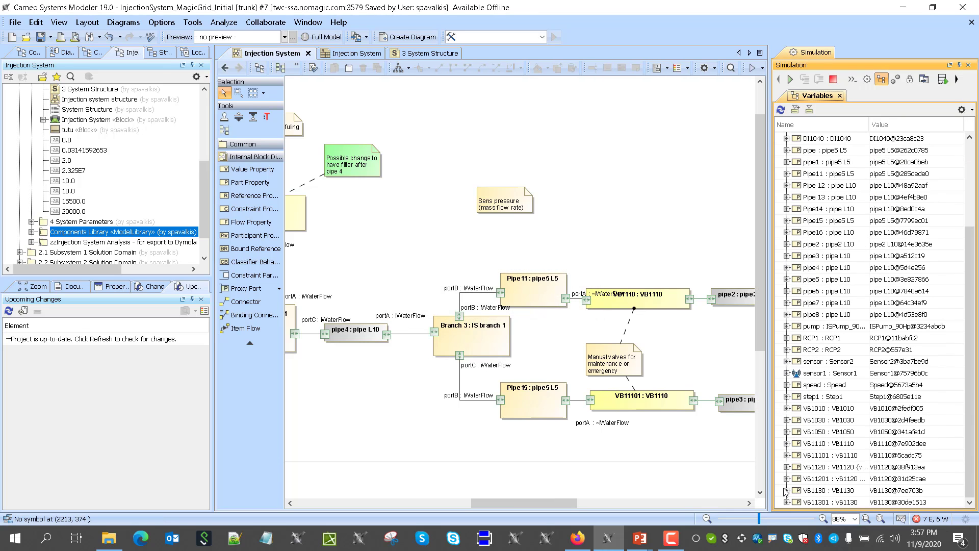
click(786, 467)
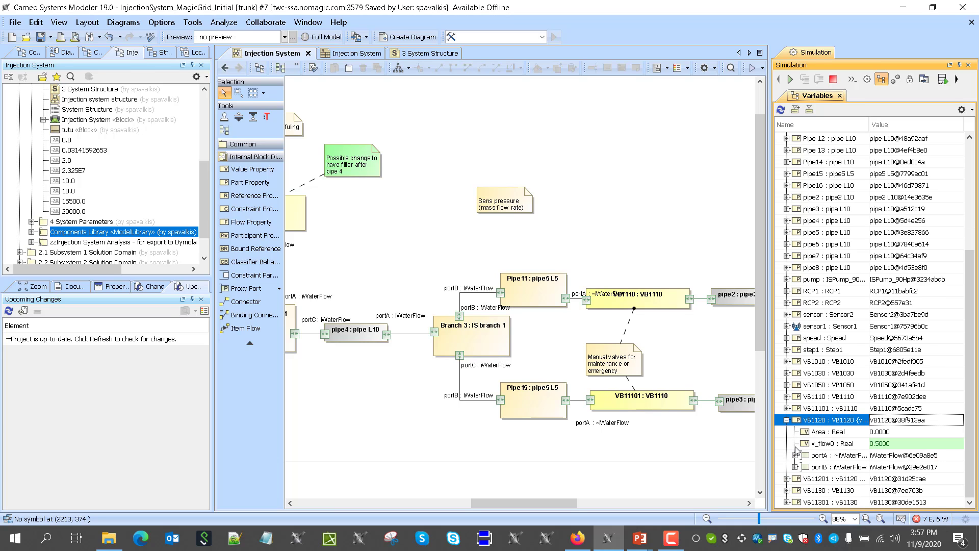
click(787, 479)
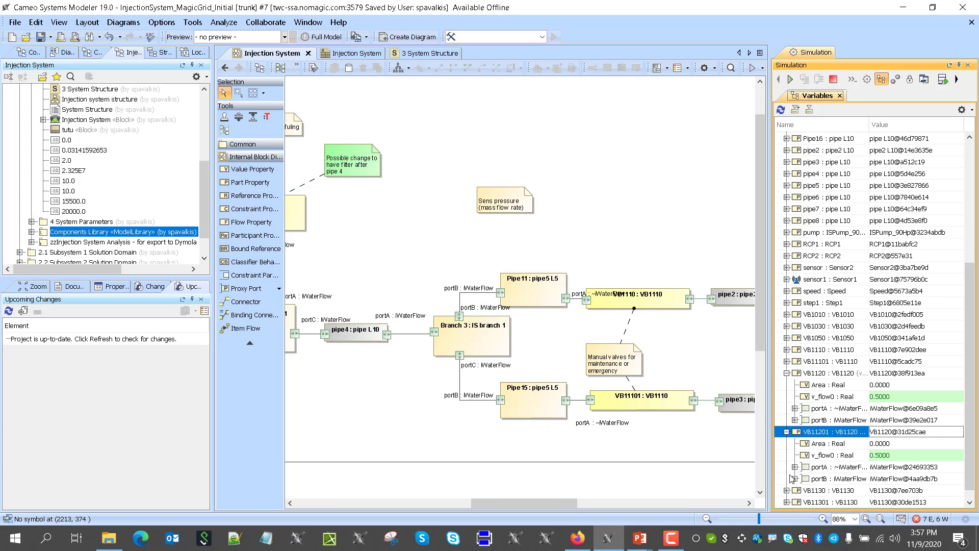
mouse_move(891, 401)
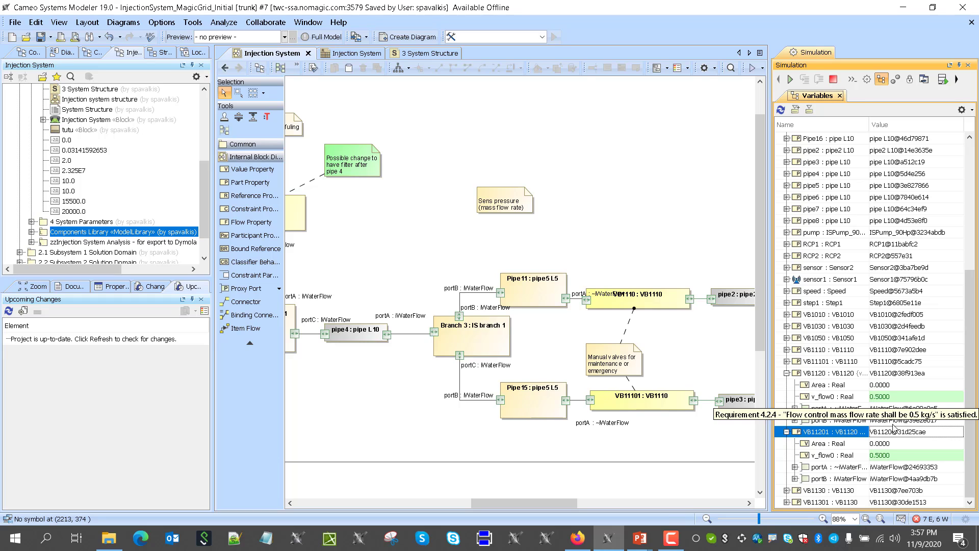
scroll(896, 231, up, 6)
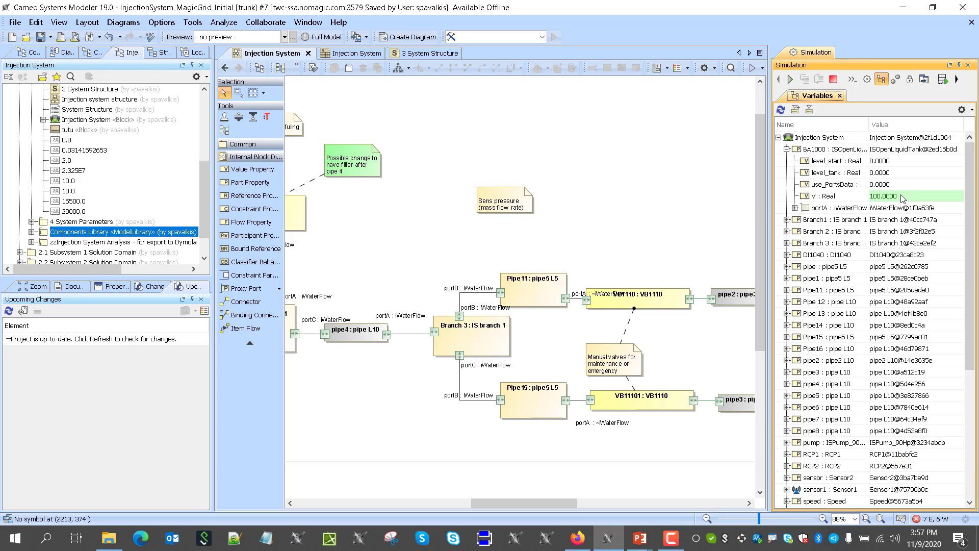
click(835, 81)
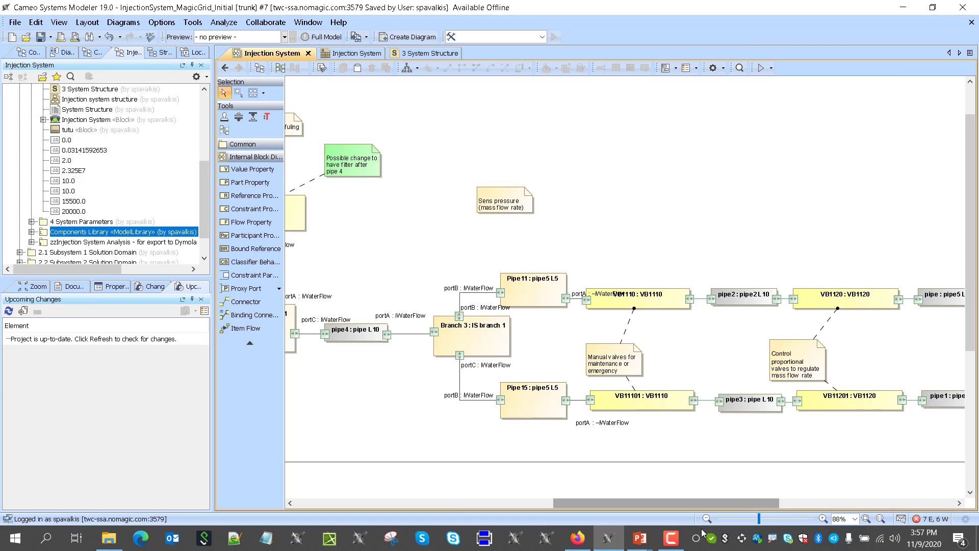
Step: Switch to Firefox to edit the Pipe length stakeholder need's text, return to Cameo Systems Modeler and update the project from the server
mouse_move(685, 544)
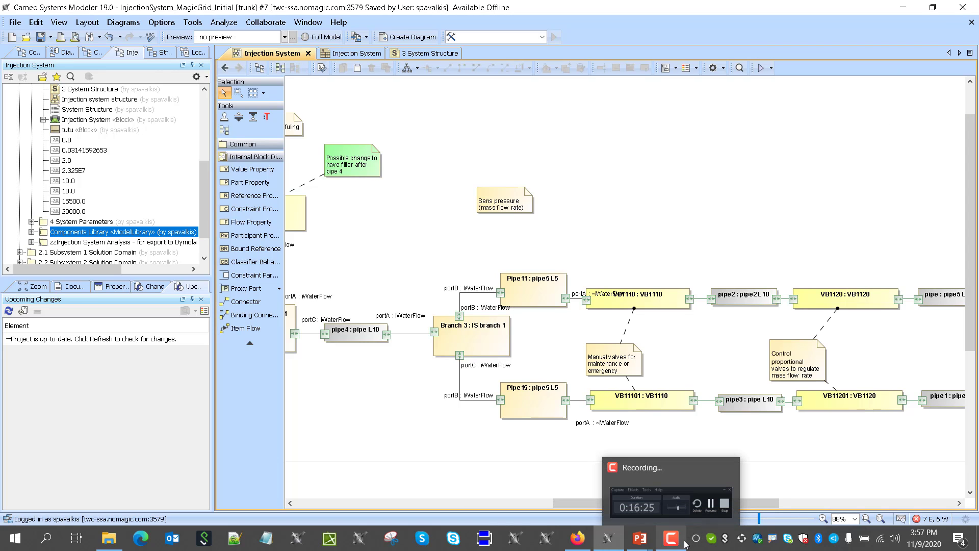
click(578, 538)
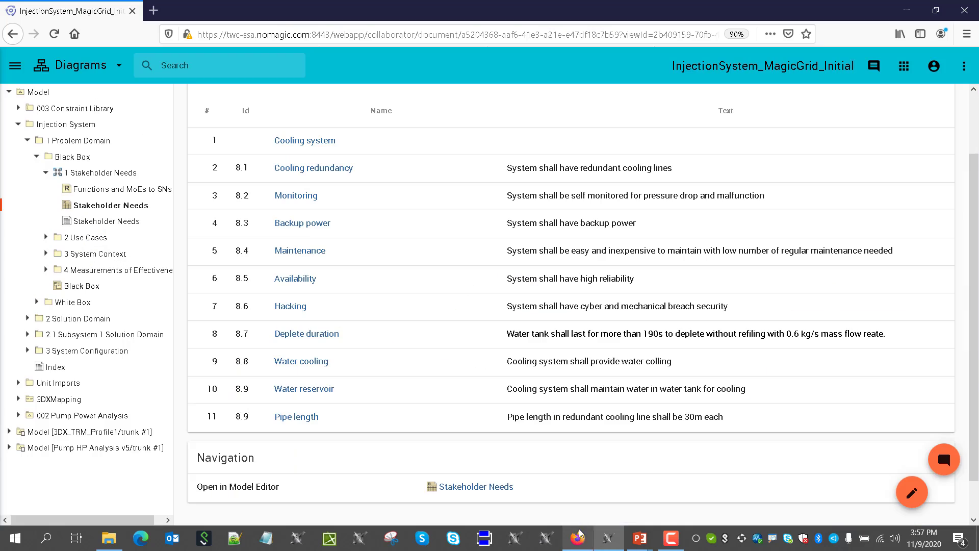
click(689, 421)
key(alt+Tab)
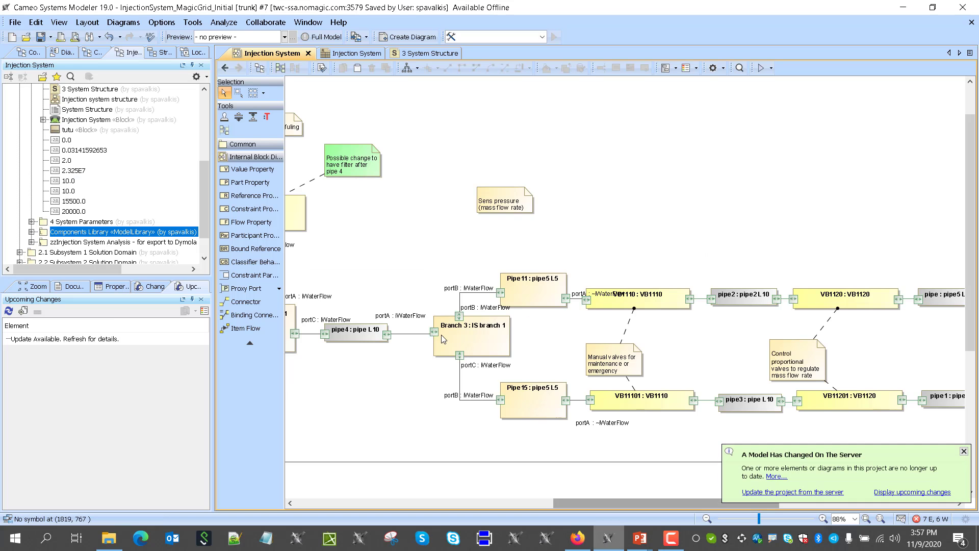
click(800, 492)
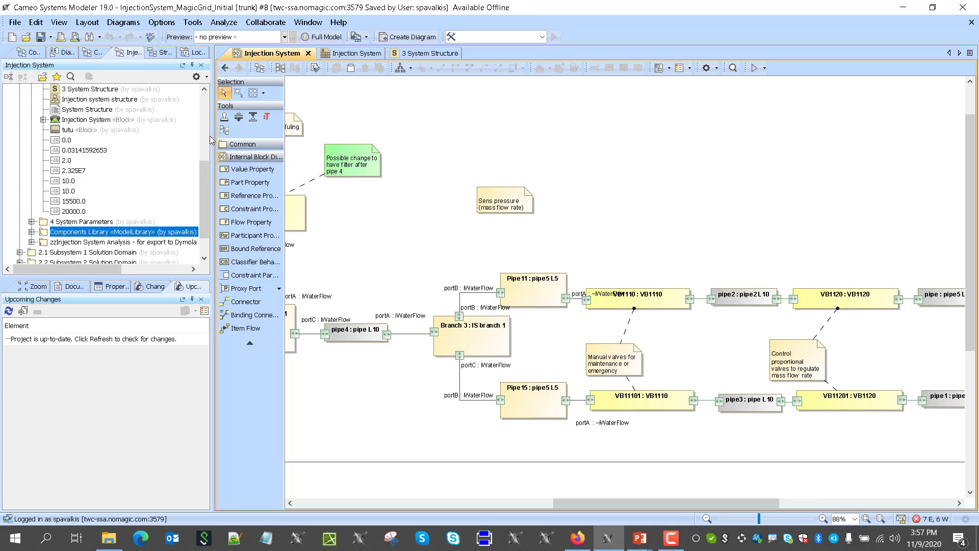
Step: Close the internal block diagram, show the suspect link suspicions and select the suspect requirement Total length of the pypes
click(309, 54)
click(224, 22)
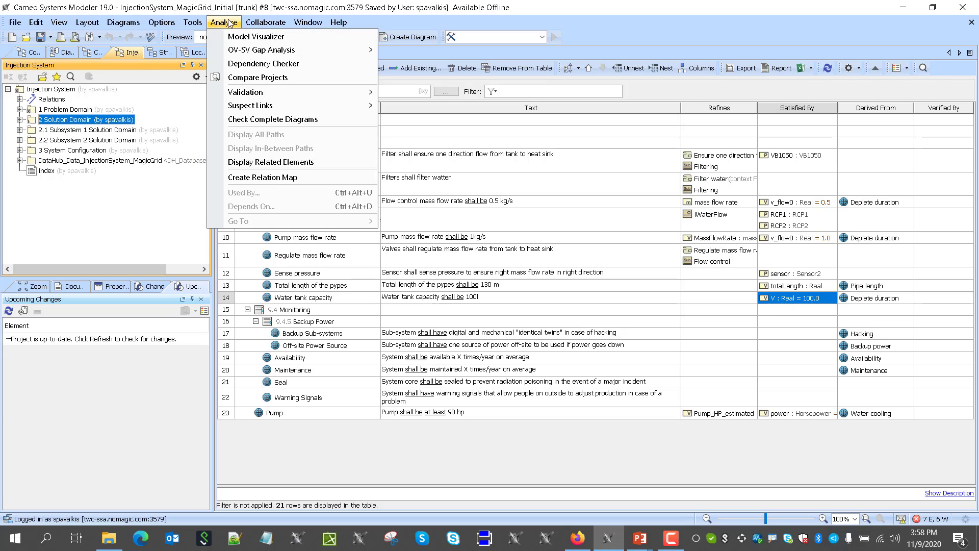
mouse_move(298, 104)
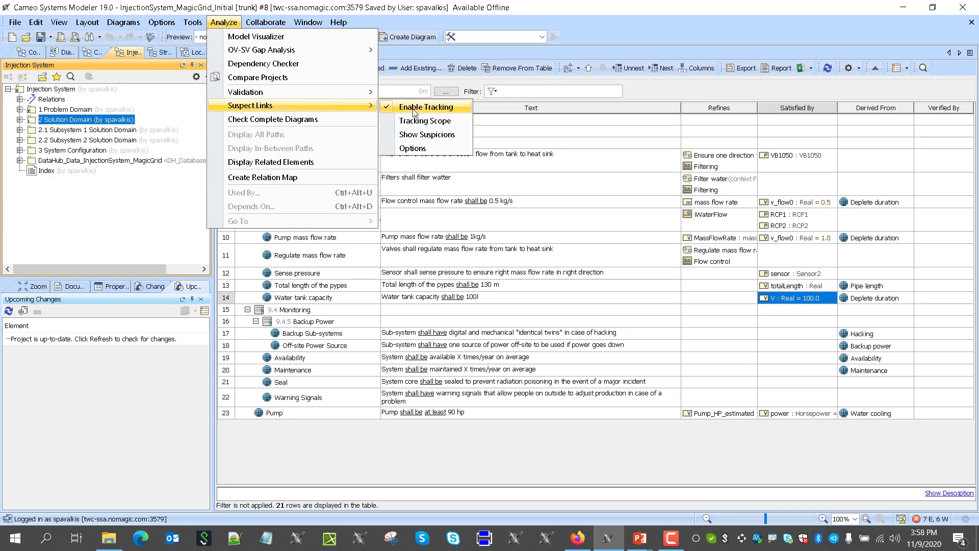
click(456, 136)
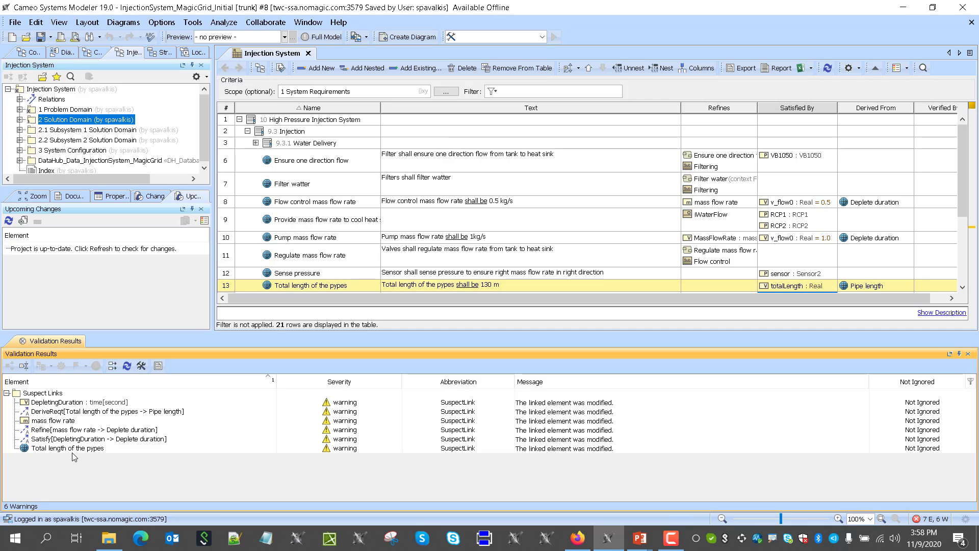
click(76, 449)
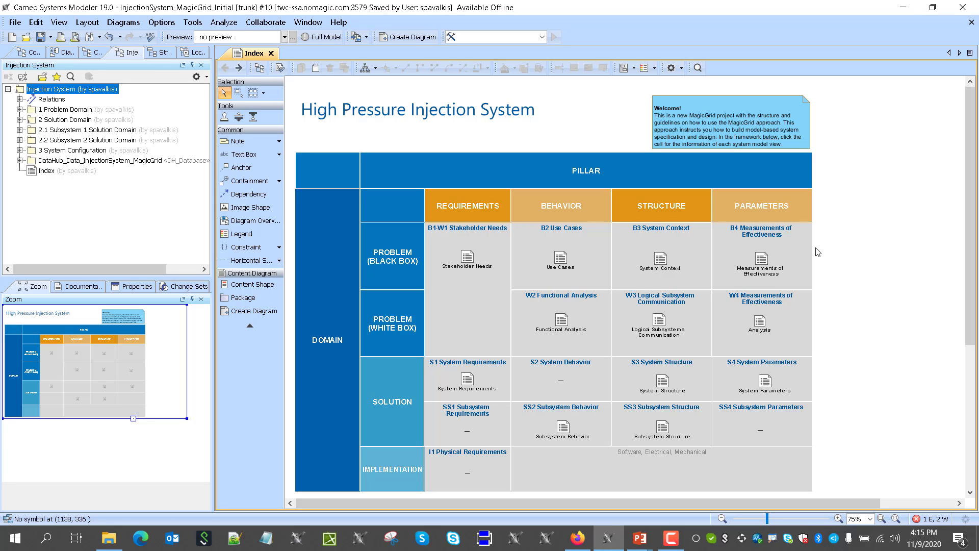
Step: Open the Results table of the Pump HP analysis from the white-box Measurements of Effectiveness analyses
double_click(760, 321)
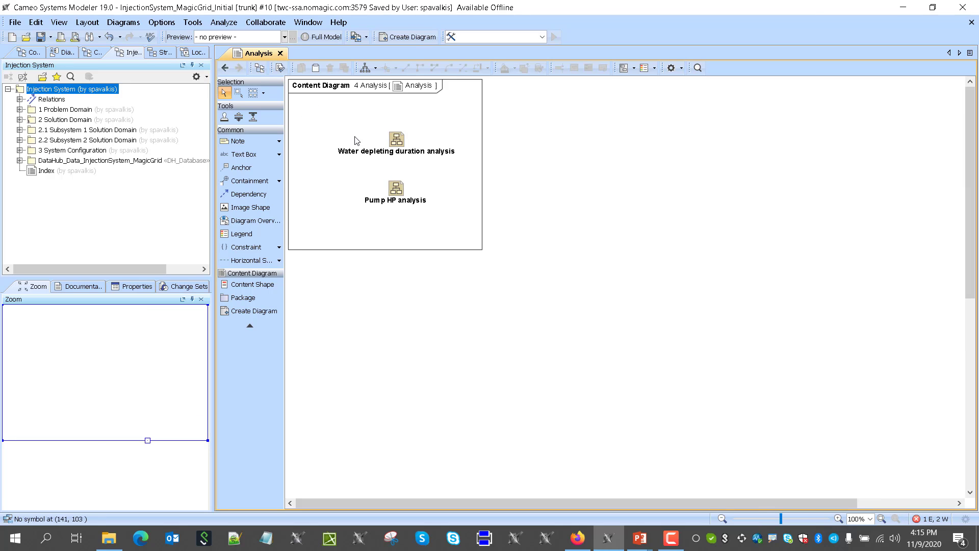
double_click(396, 189)
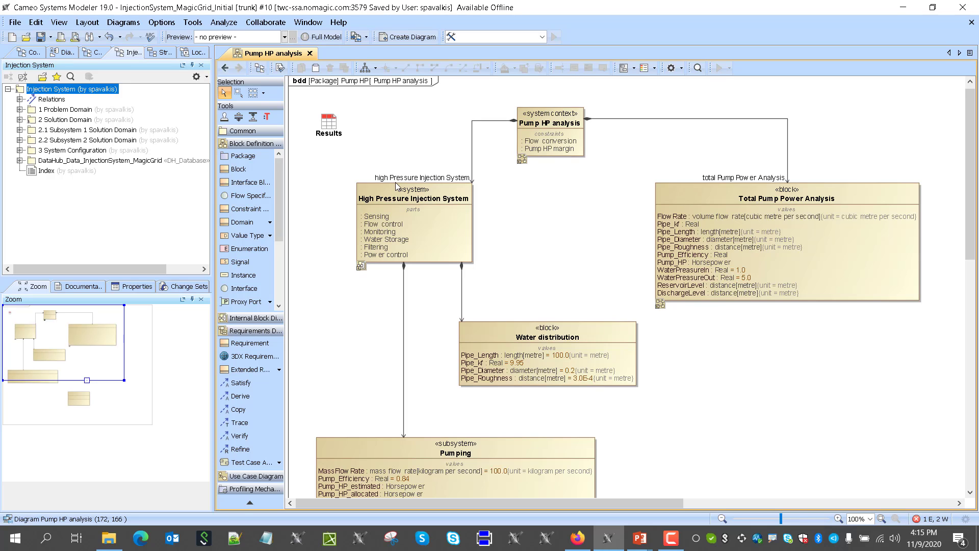
click(329, 130)
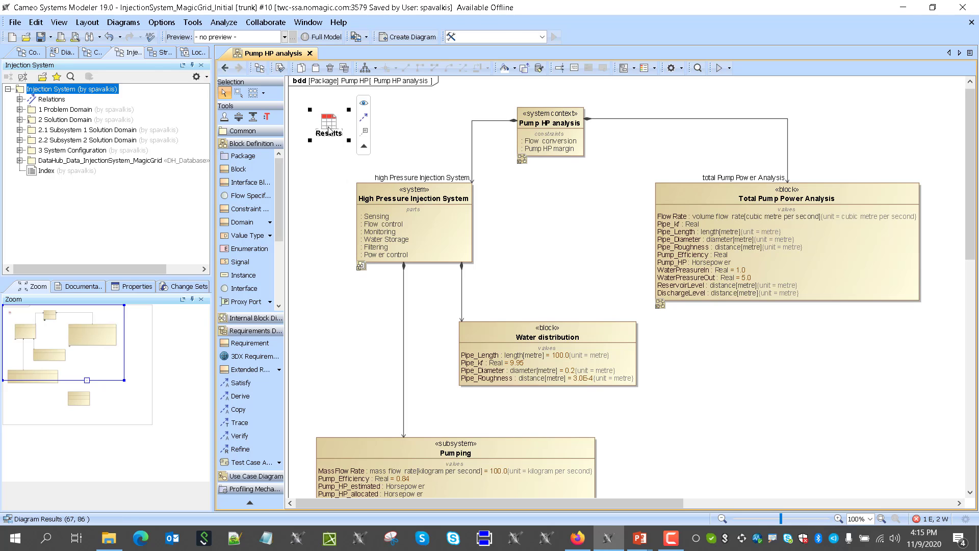
double_click(329, 130)
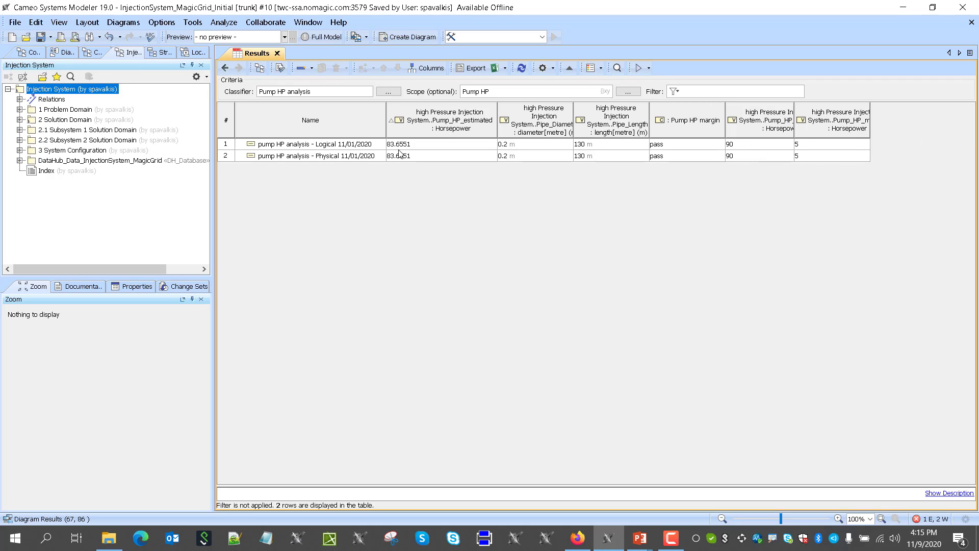
Step: Create an analysis instance with parts named "pump HP analysis - Logical 11/09/2020" and set its pipe length to 150 m
click(312, 69)
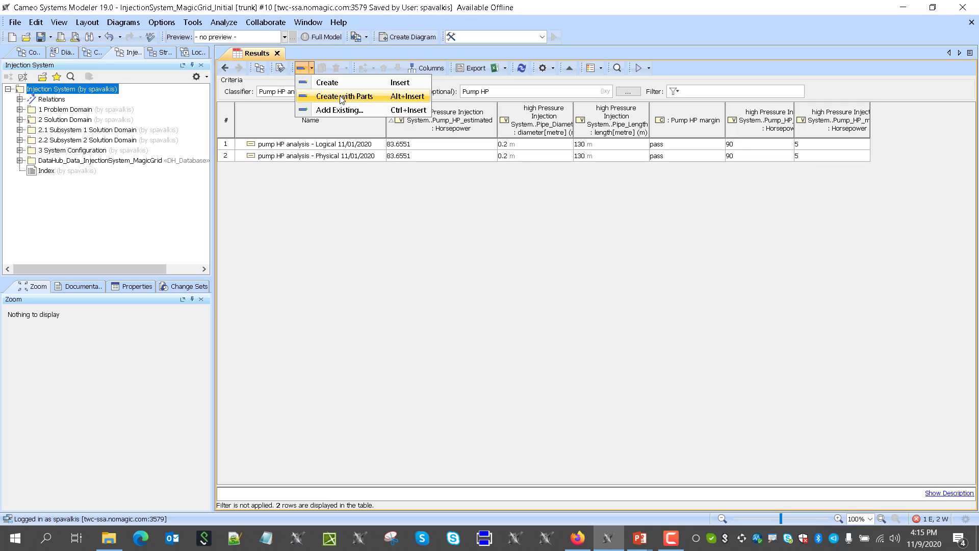
click(344, 96)
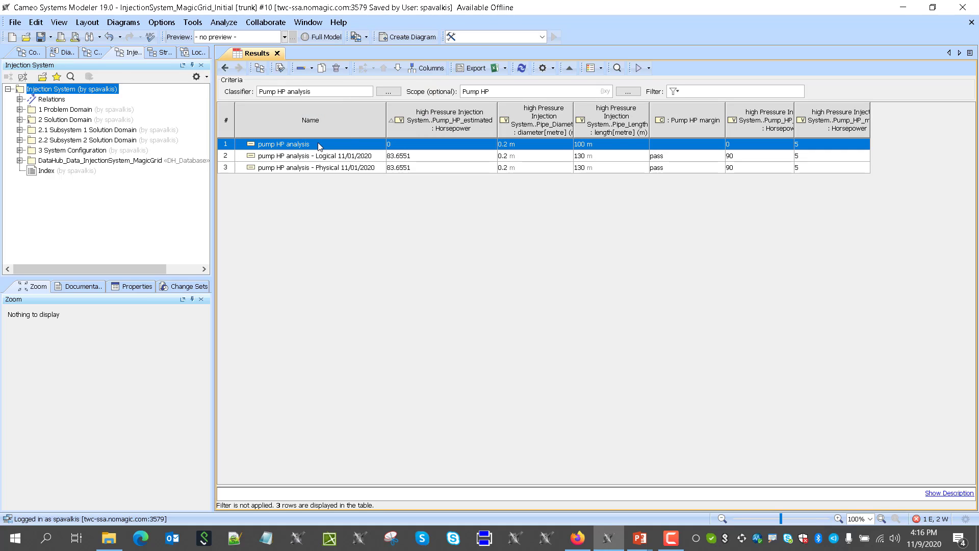
text(- )
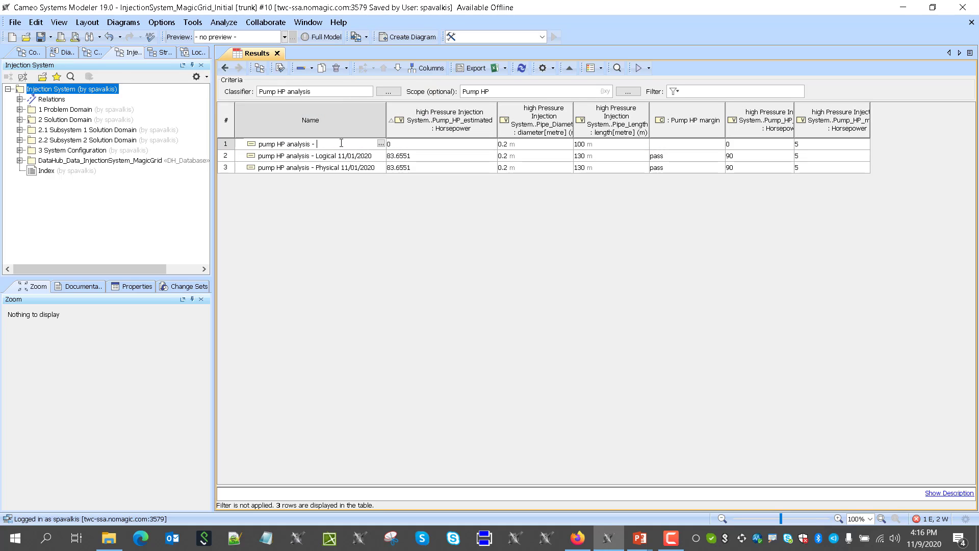
text(Logical 11/09/2020)
click(588, 147)
drag(585, 144, 579, 144)
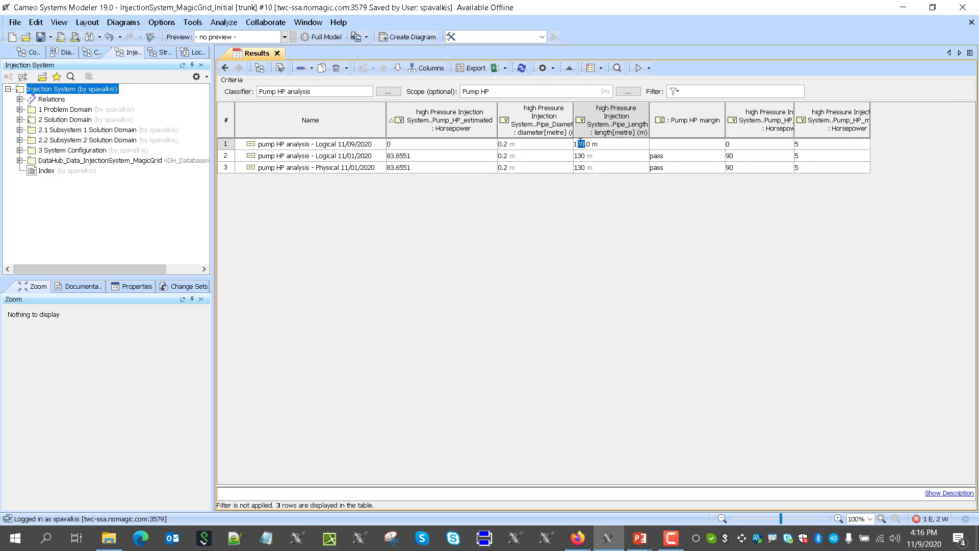
text(50)
click(548, 255)
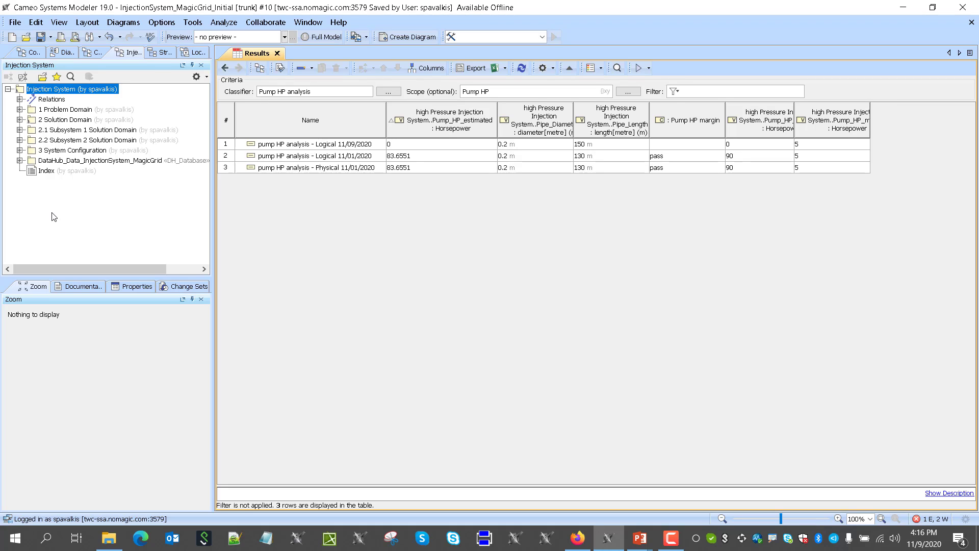
Step: Evaluate the pump HP analysis - Logical 11/09/2020 row in the results table
click(649, 69)
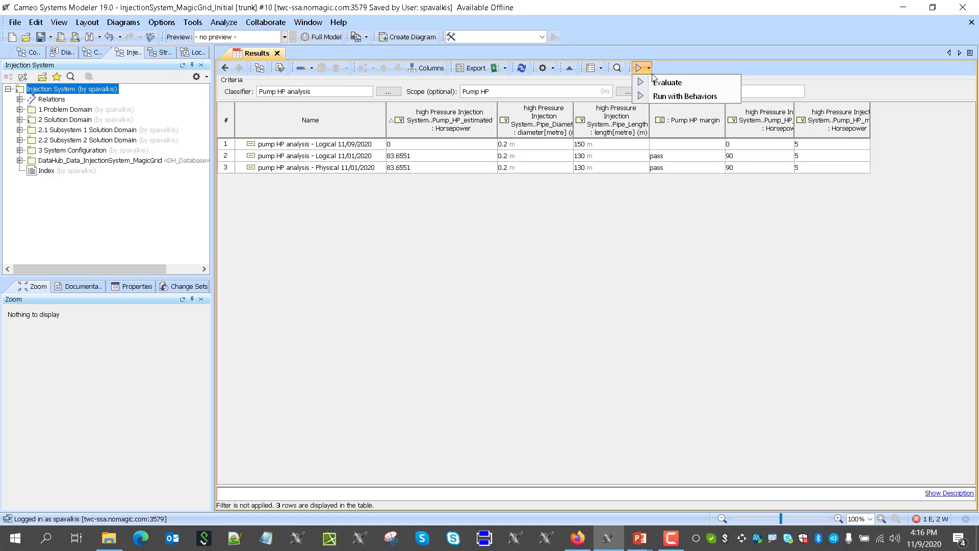
click(227, 150)
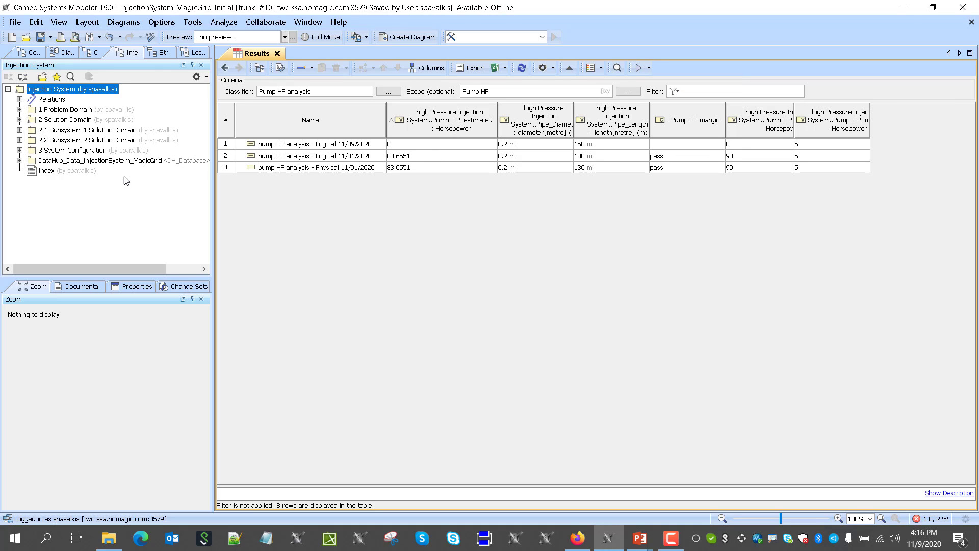
click(225, 147)
click(647, 72)
click(663, 79)
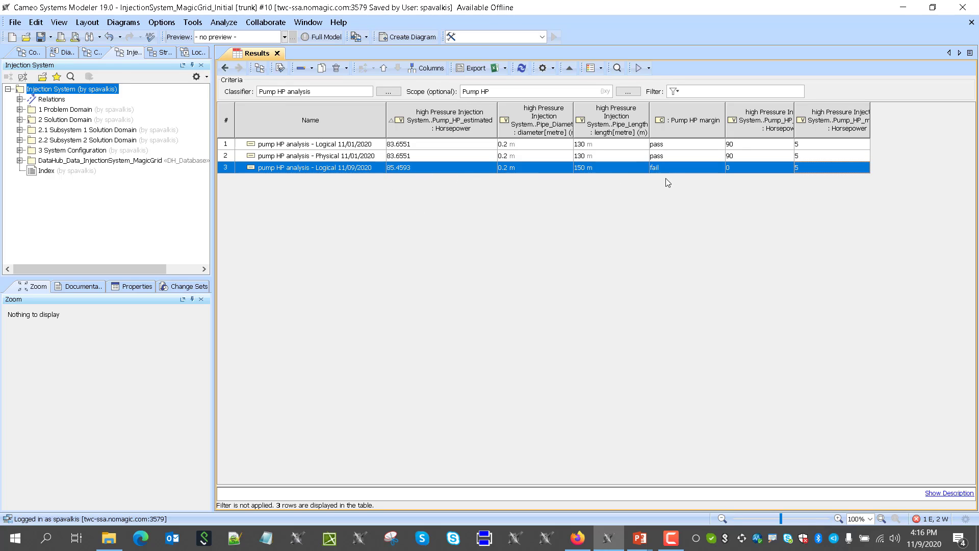
Step: Set the allocated pump horsepower of the Logical 11/09/2020 analysis to 90 and evaluate the results again
click(733, 167)
key(Escape)
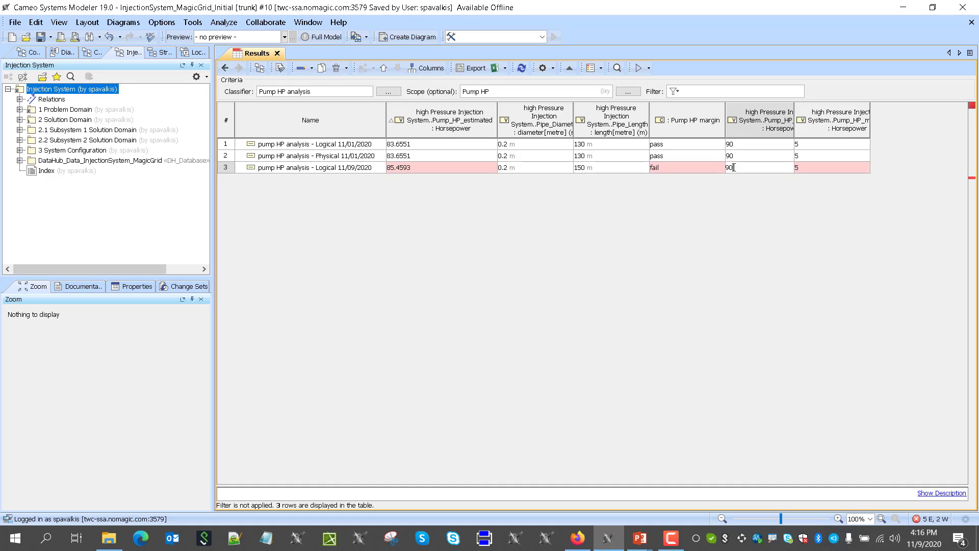
click(724, 195)
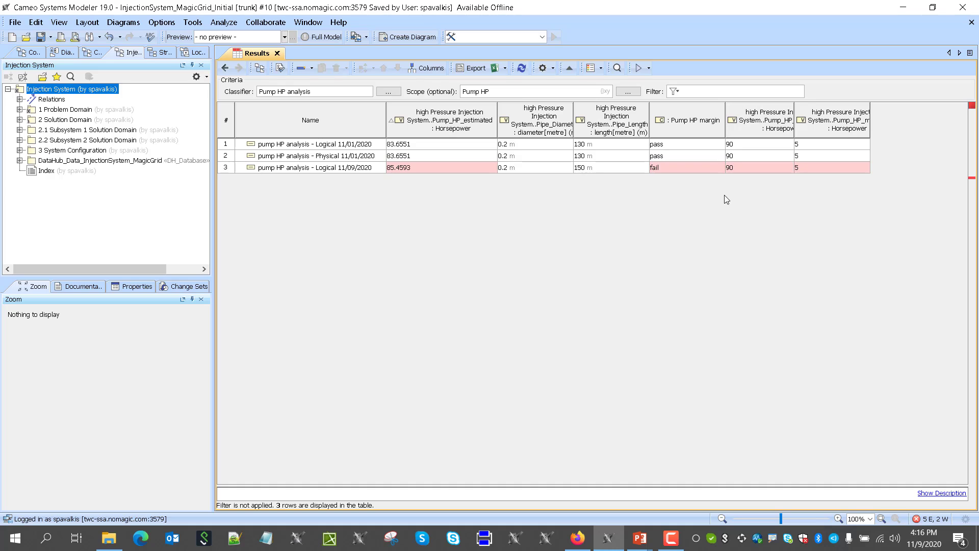
click(649, 68)
click(663, 79)
Step: Set the allocated pump horsepower of the Logical 11/09/2020 analysis to 100, re-evaluate it and return to the Pump HP analysis diagram
double_click(752, 169)
text(100)
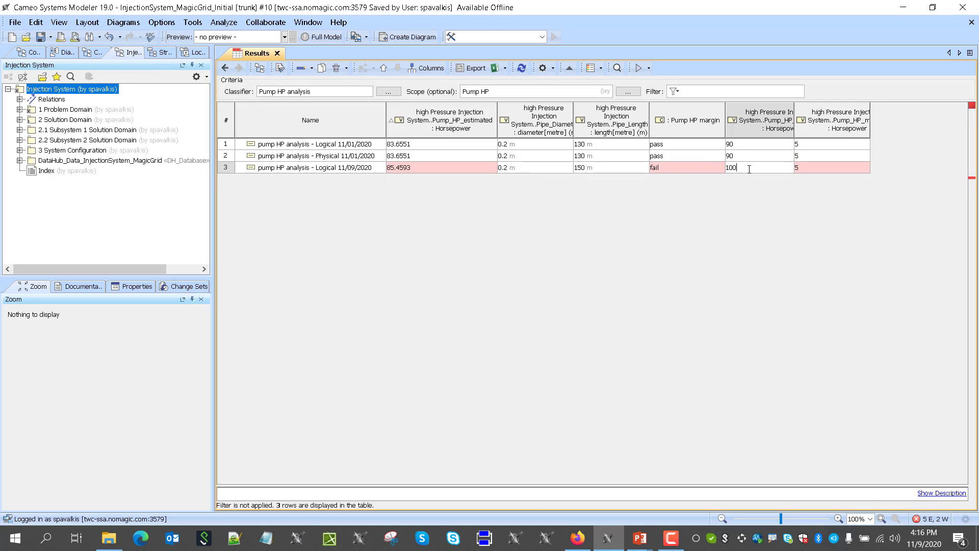
click(743, 213)
click(650, 69)
click(652, 79)
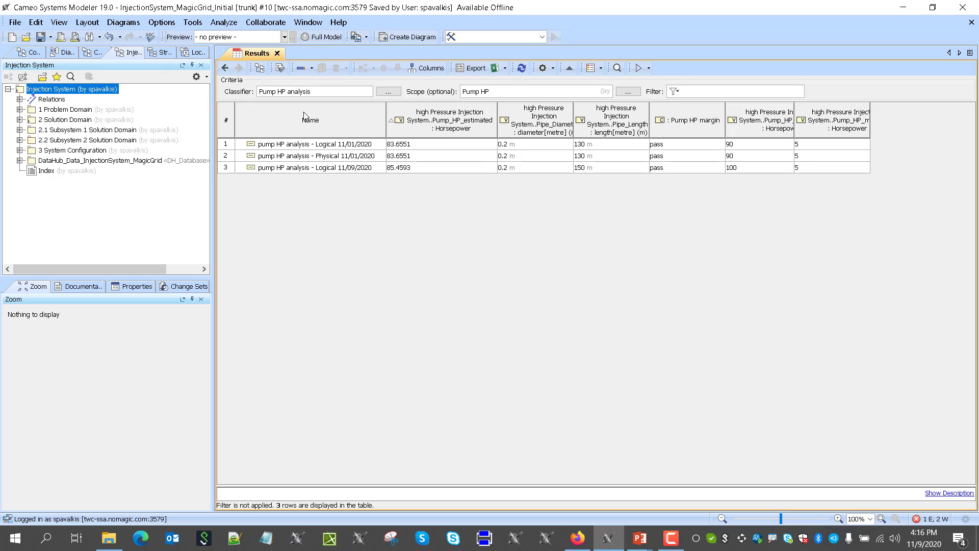
click(224, 69)
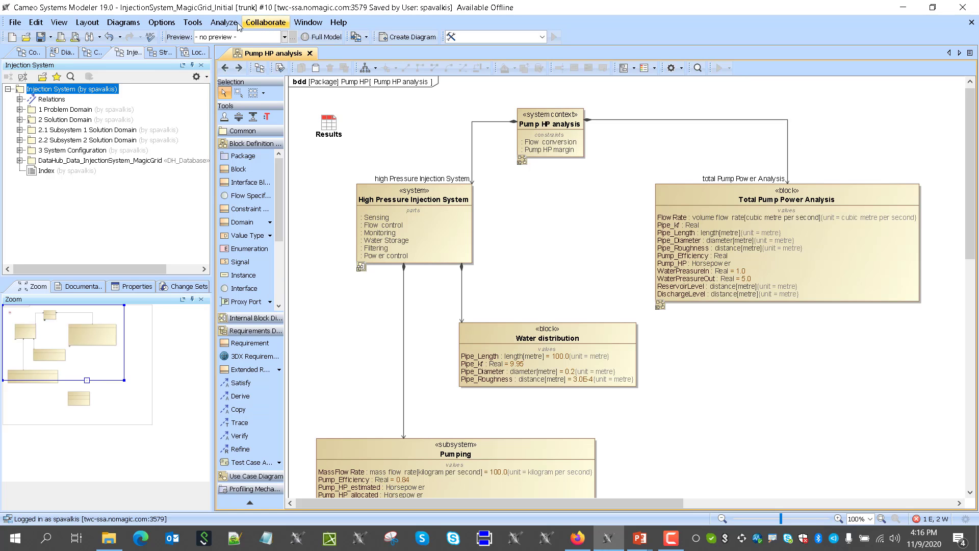
click(193, 23)
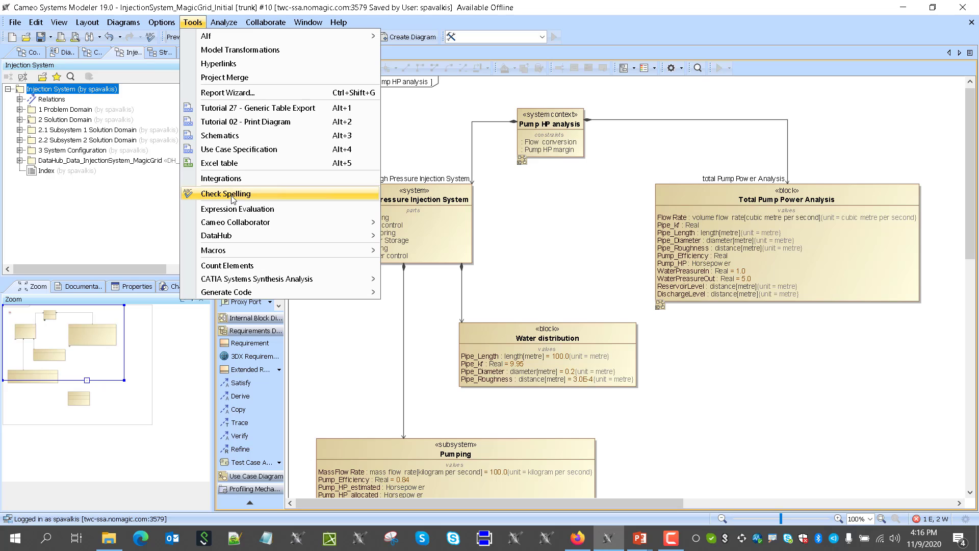
mouse_move(224, 22)
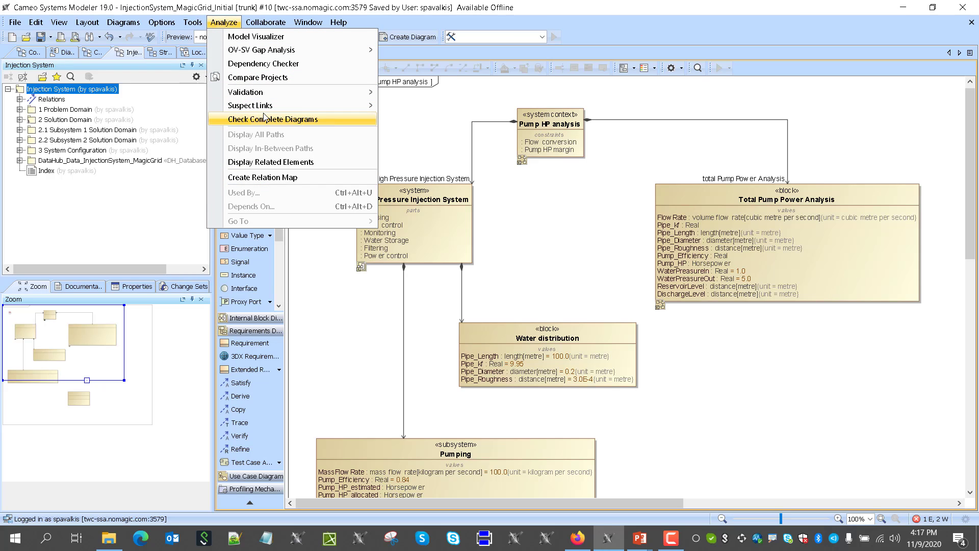
mouse_move(285, 92)
click(418, 120)
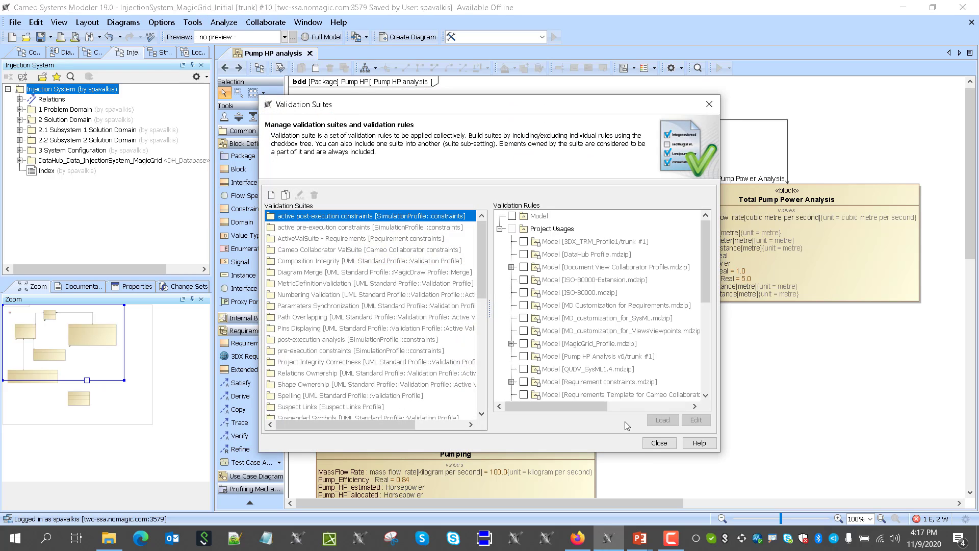
click(659, 443)
Step: Show the suspect link suspicions for the project
click(223, 23)
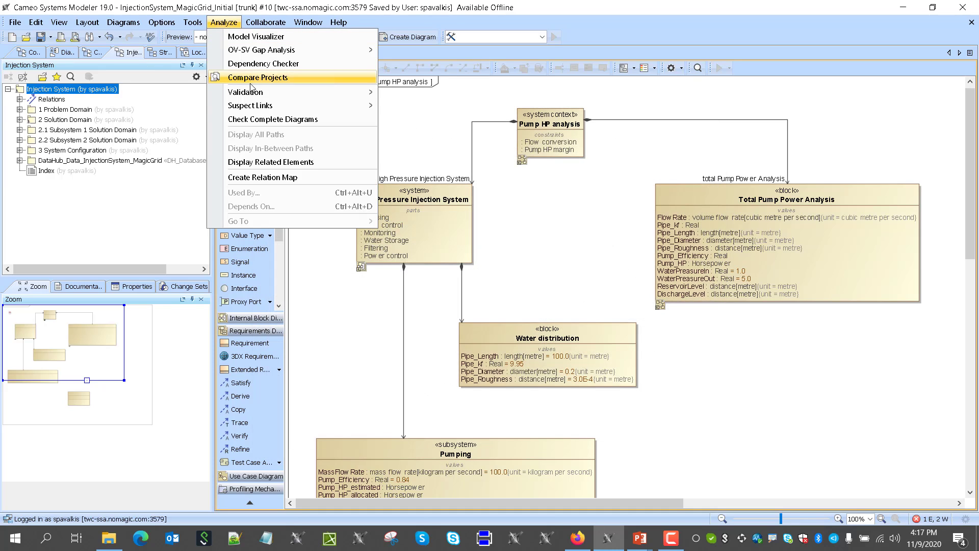
mouse_move(286, 105)
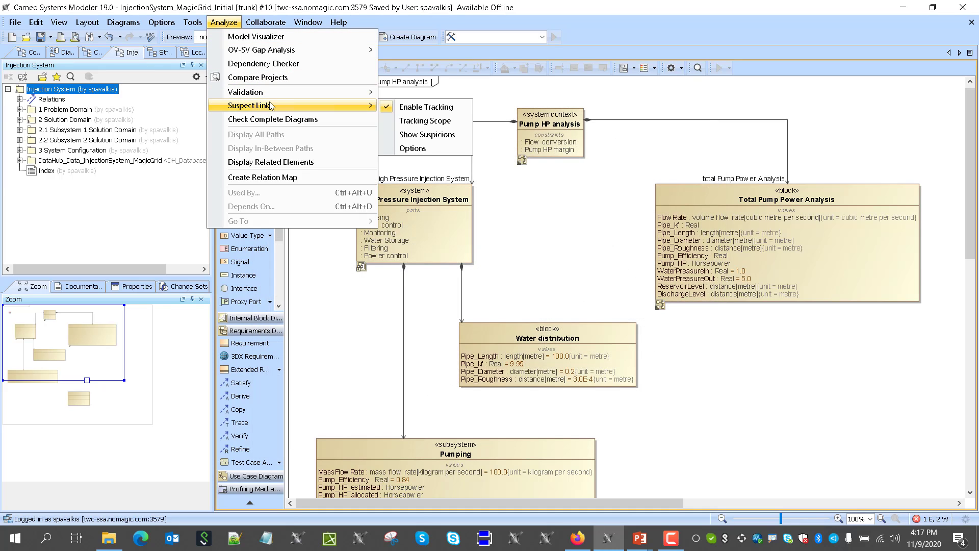
click(439, 134)
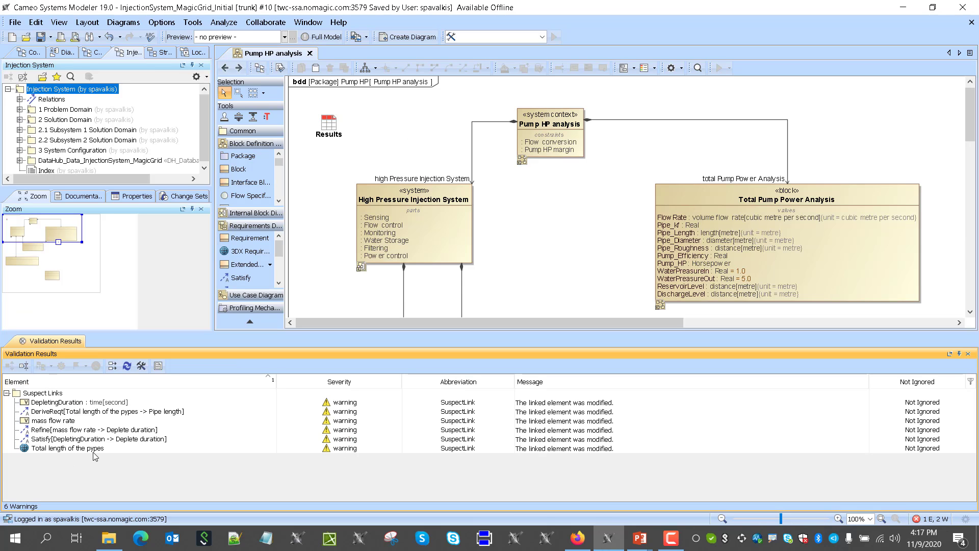
Step: Open the Injection System requirement table under 1 System Requirements of the Solution Domain and close the validation results
click(20, 120)
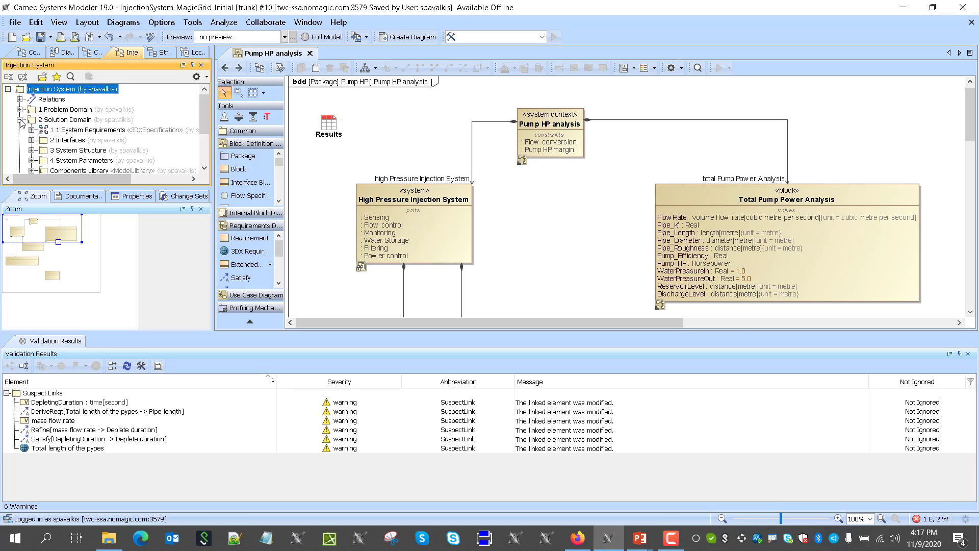
scroll(71, 130, down, 3)
scroll(74, 137, up, 2)
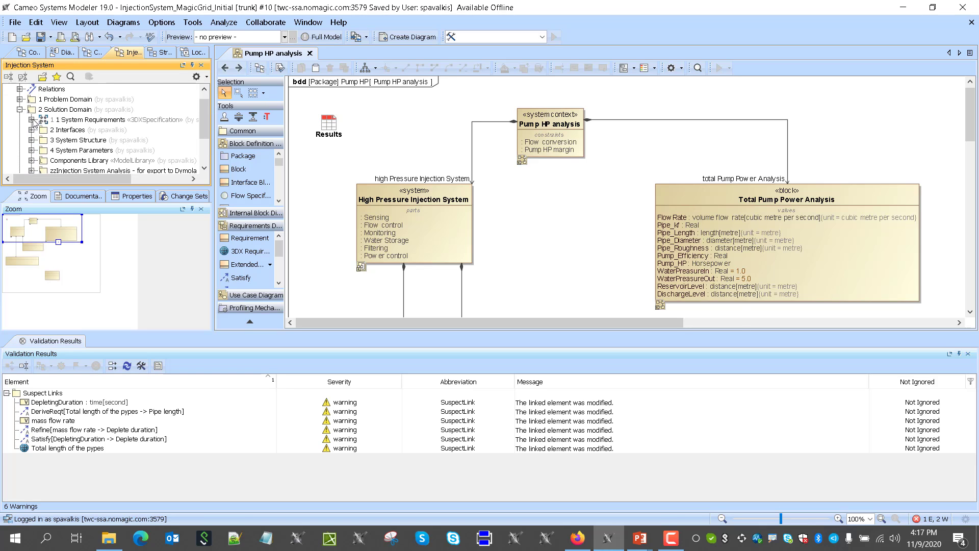
click(32, 120)
double_click(82, 150)
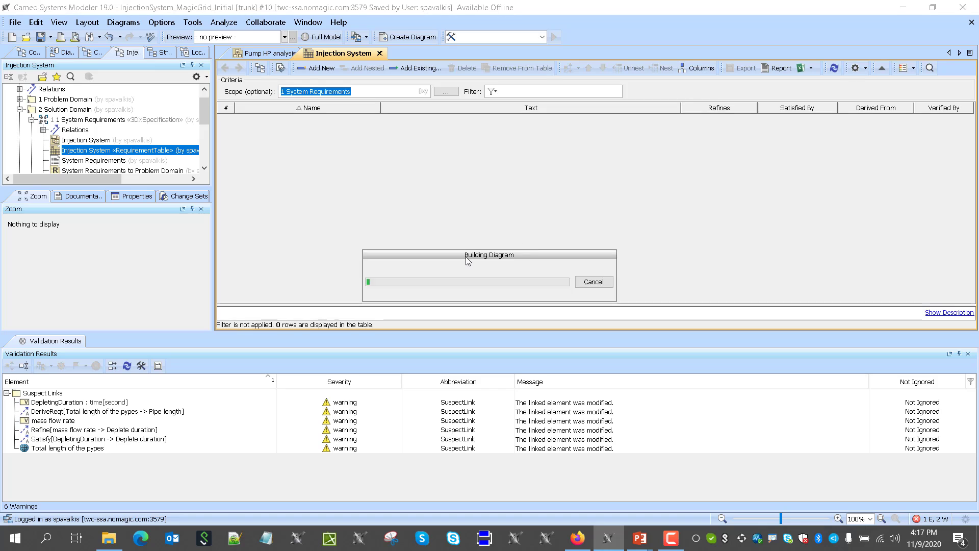
scroll(489, 250, down, 1)
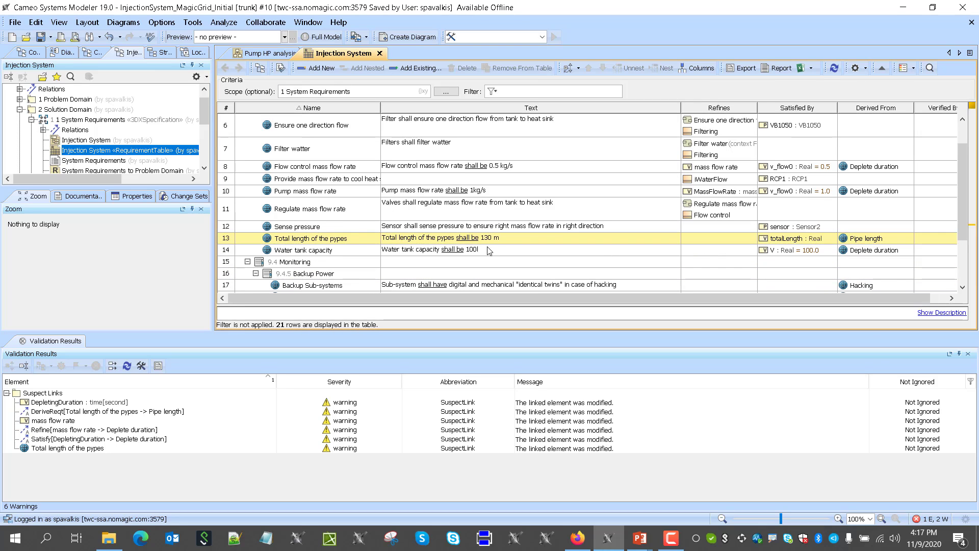
click(968, 354)
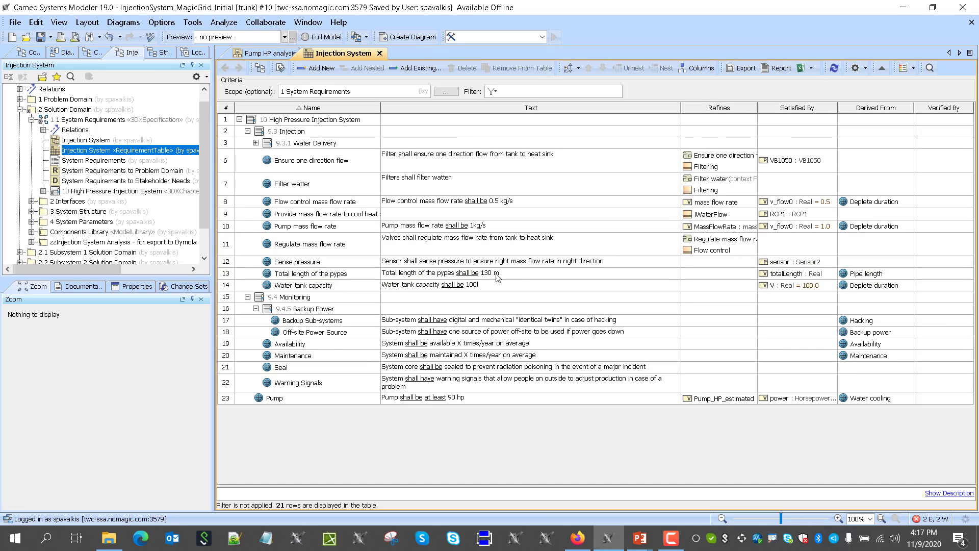
Step: Change the text of the Total length of the pypes requirement to require 150 m
click(491, 273)
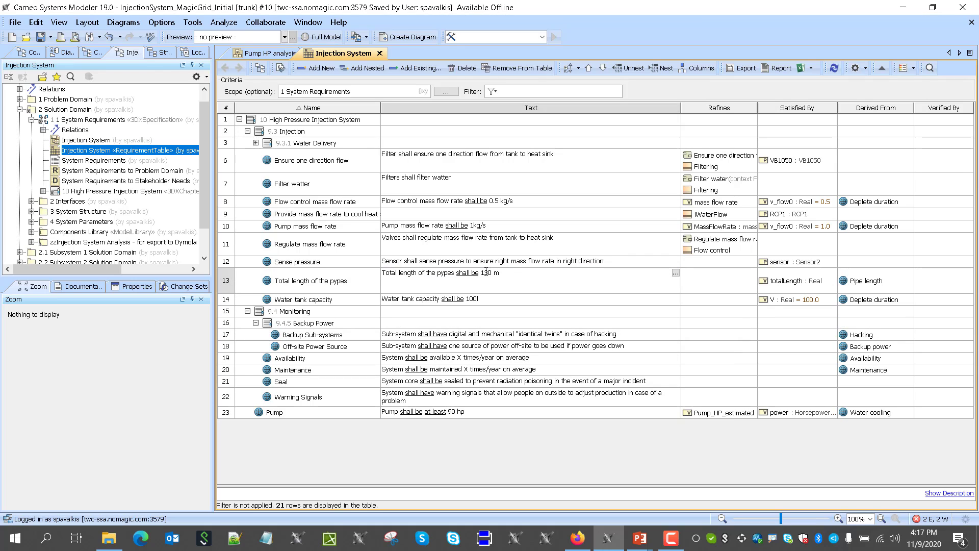
click(531, 244)
click(497, 275)
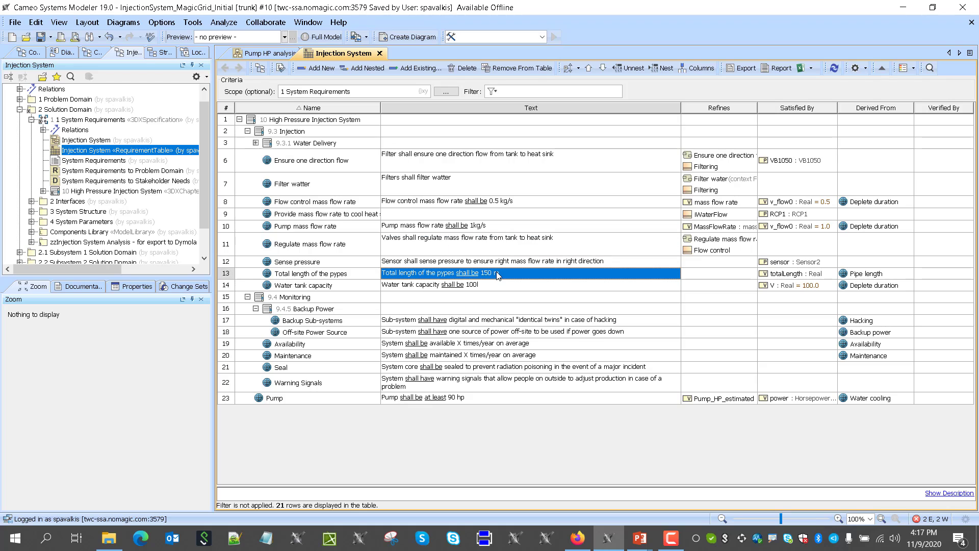
Step: Change the Pump requirement's text to "Pump shall be at least 100 hp"
click(454, 403)
click(454, 400)
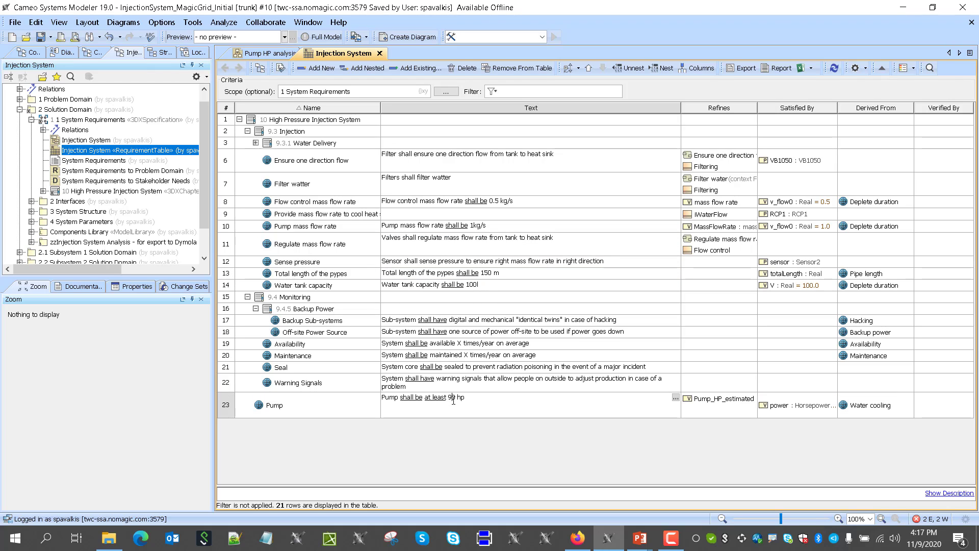
text(100)
click(482, 358)
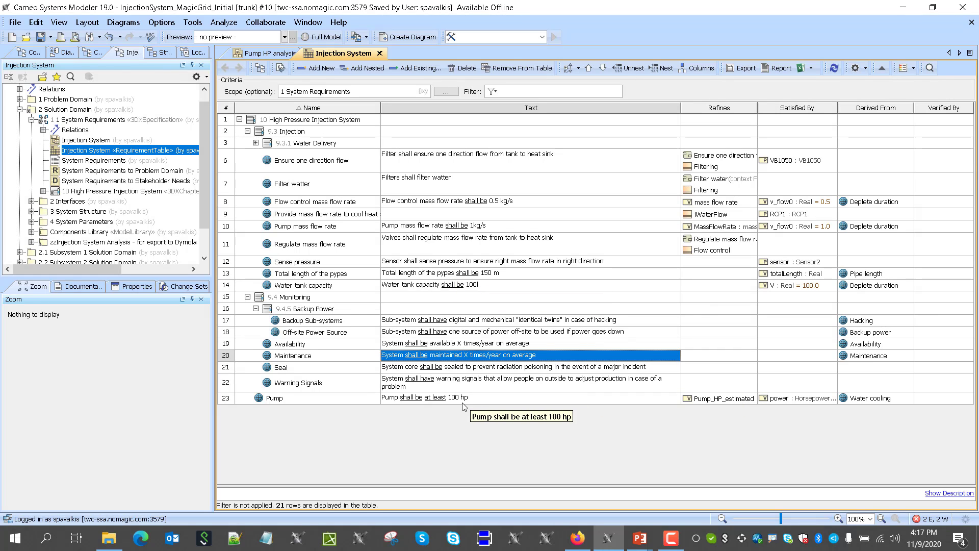
Step: Return to the High Pressure Injection System index and open the System Parameters diagram of the solution domain
click(267, 53)
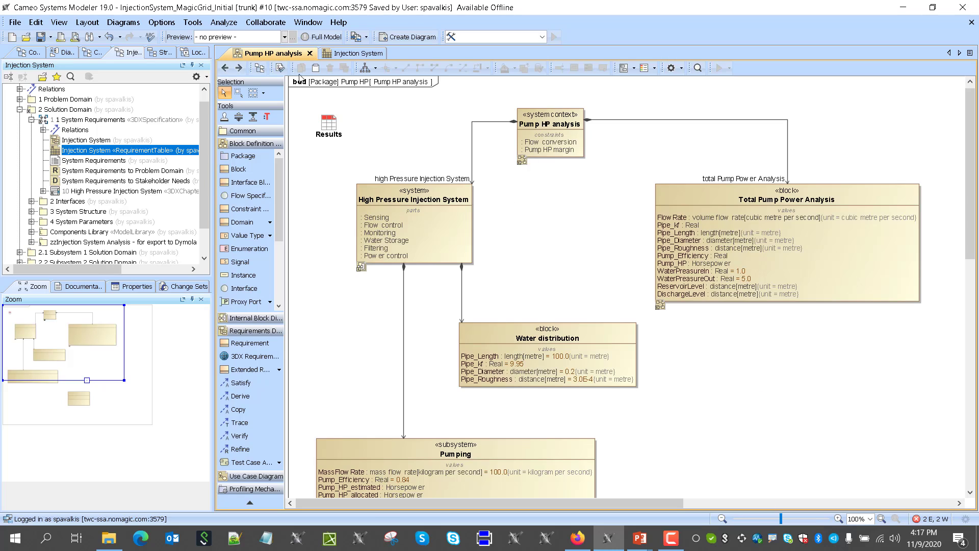
click(226, 68)
click(227, 68)
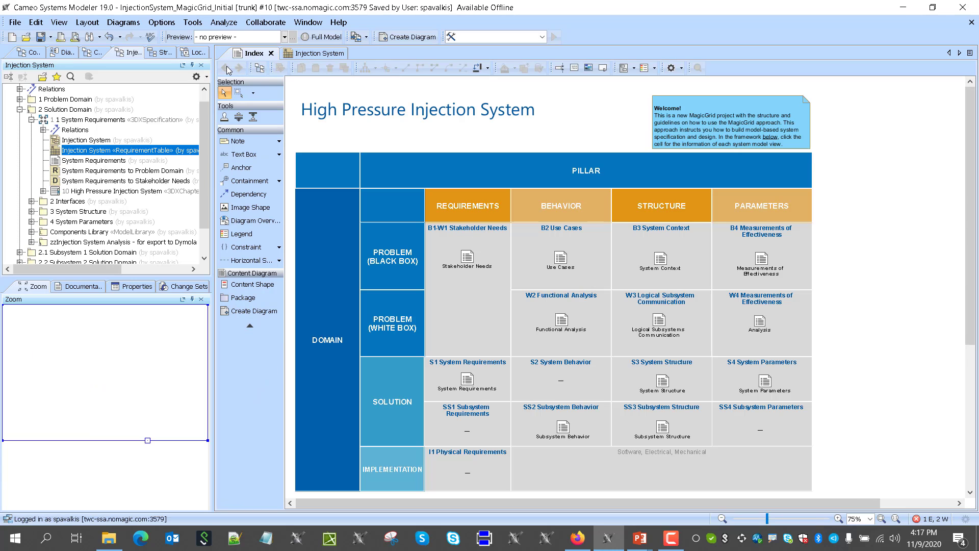
double_click(765, 383)
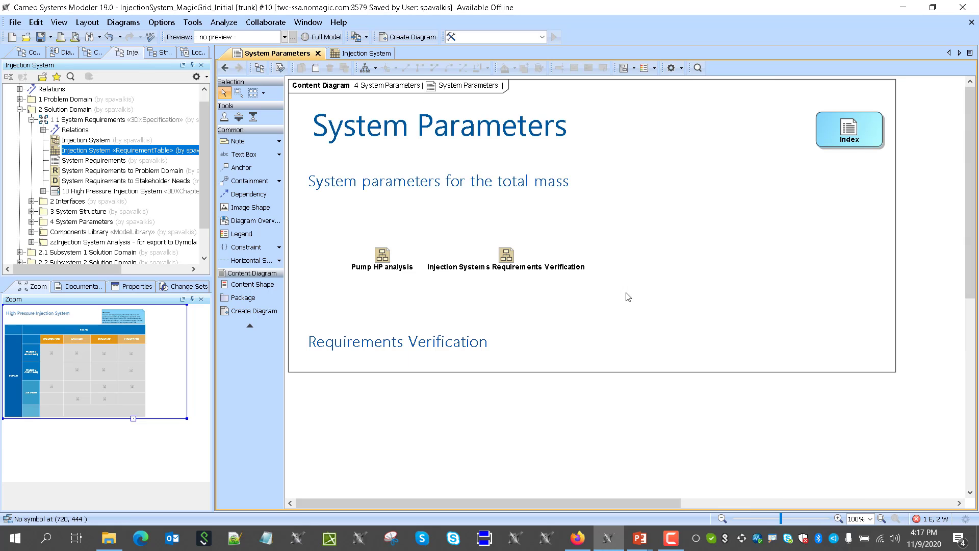
Step: Open the Injection Systems Requirements Verification diagram and go into the internal block diagram of its Injection System block
double_click(382, 255)
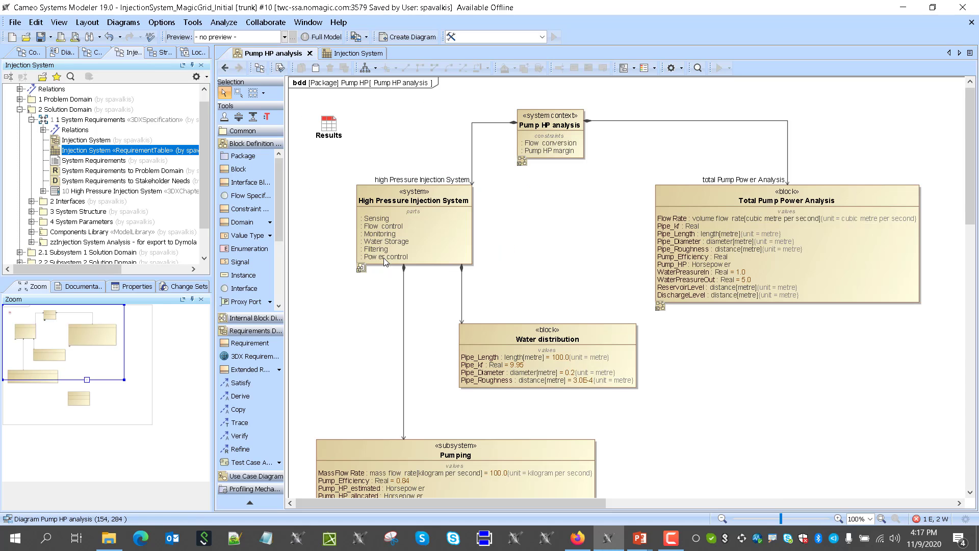
click(225, 68)
double_click(478, 267)
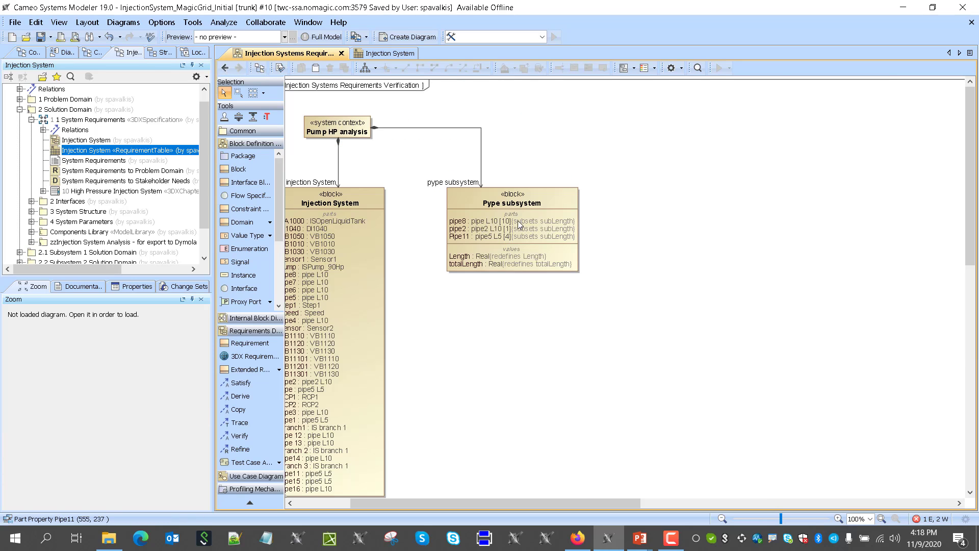
drag(511, 506, 442, 506)
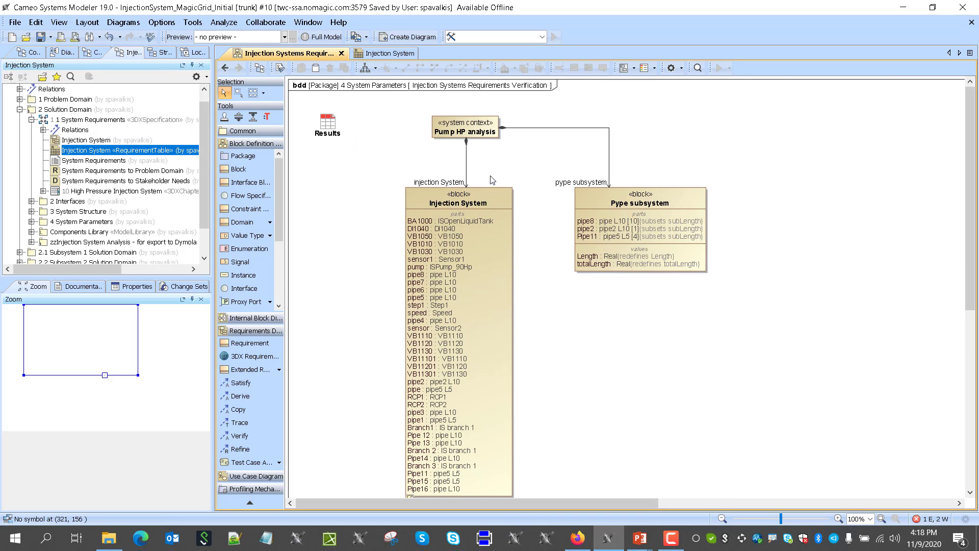
click(494, 198)
double_click(494, 197)
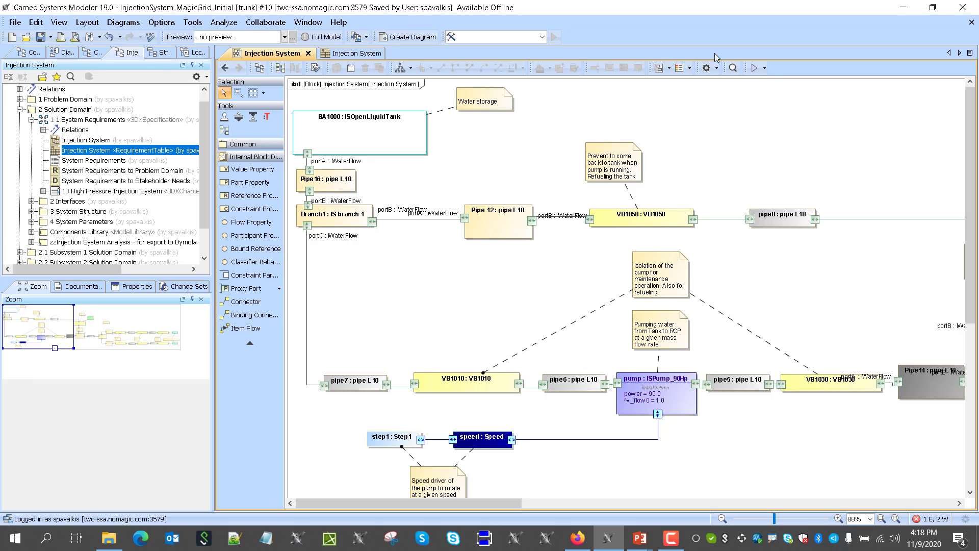
Step: Run the Injection System simulation and inspect the pump part's values against its requirements
click(765, 69)
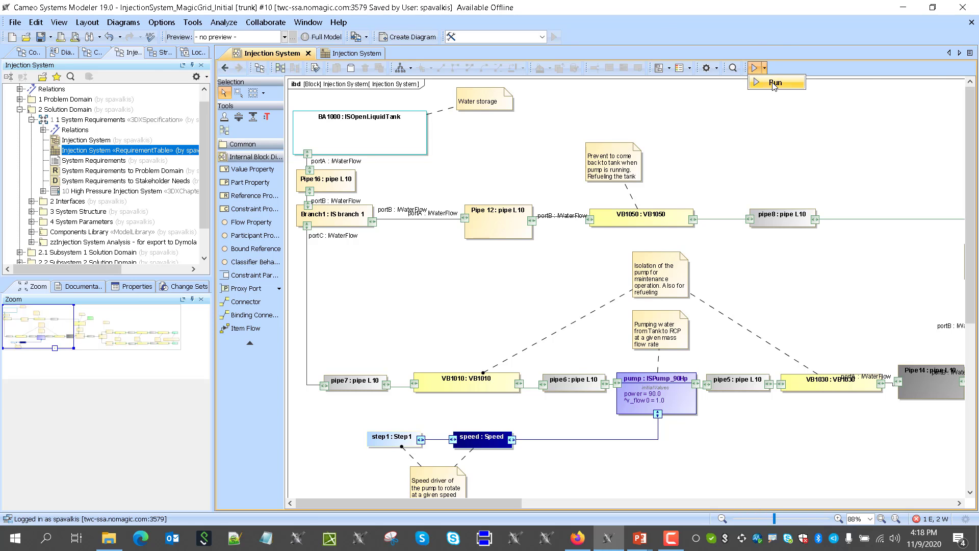
click(773, 83)
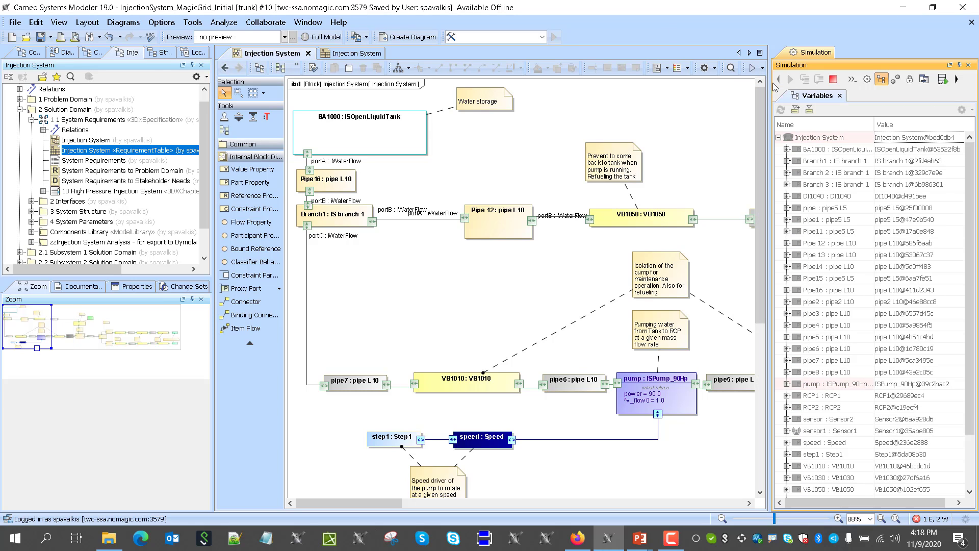
click(787, 385)
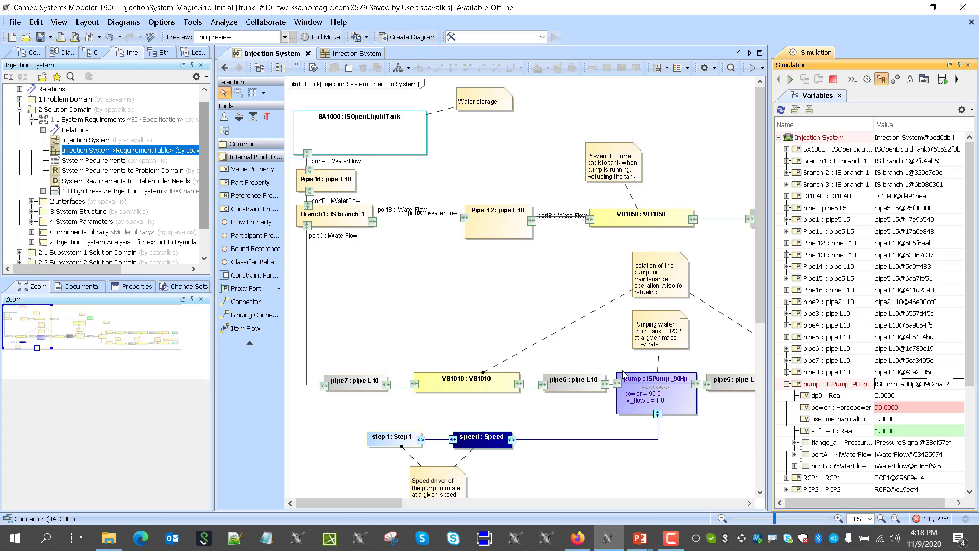
Step: Replace the pump part's type with the ISPump block from the Pumps package of the Components Library and rerun the simulation
click(185, 52)
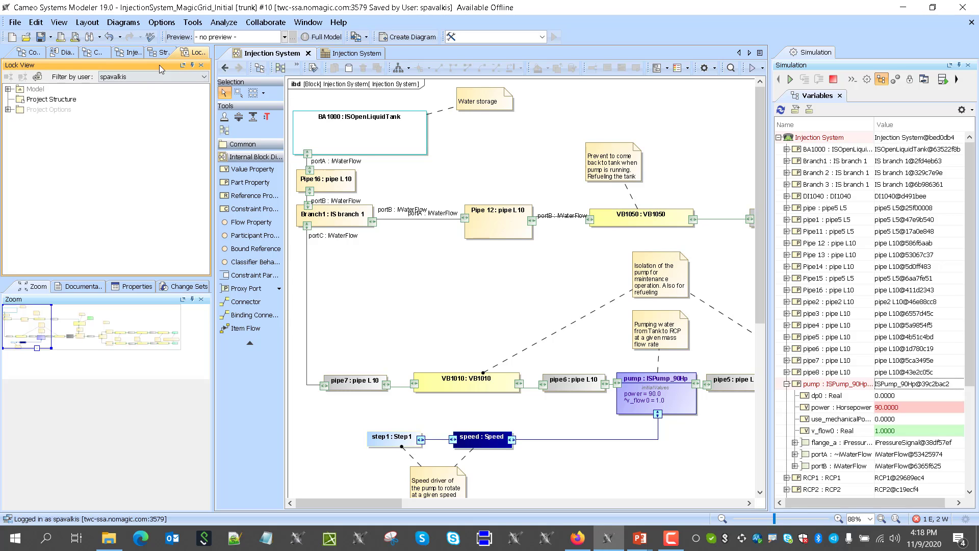
click(95, 56)
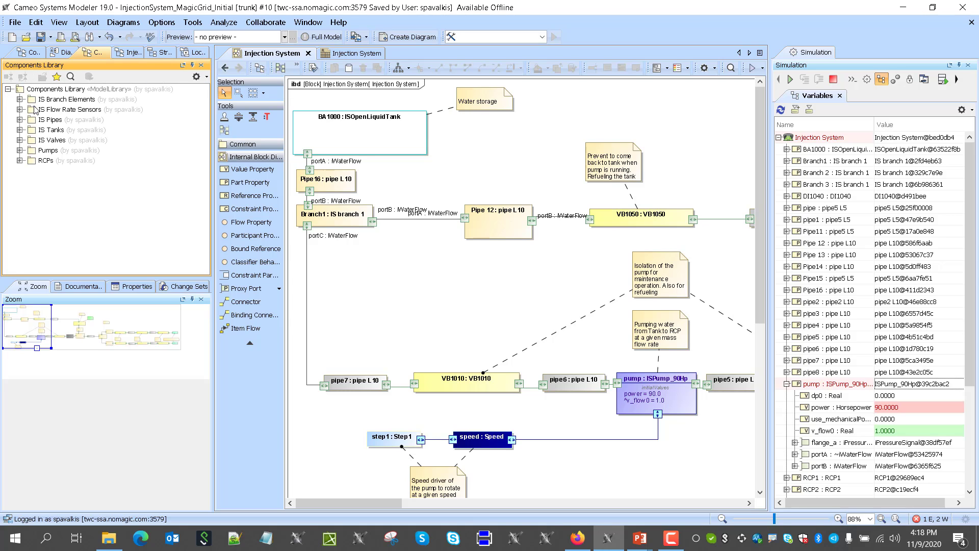
drag(386, 503, 363, 503)
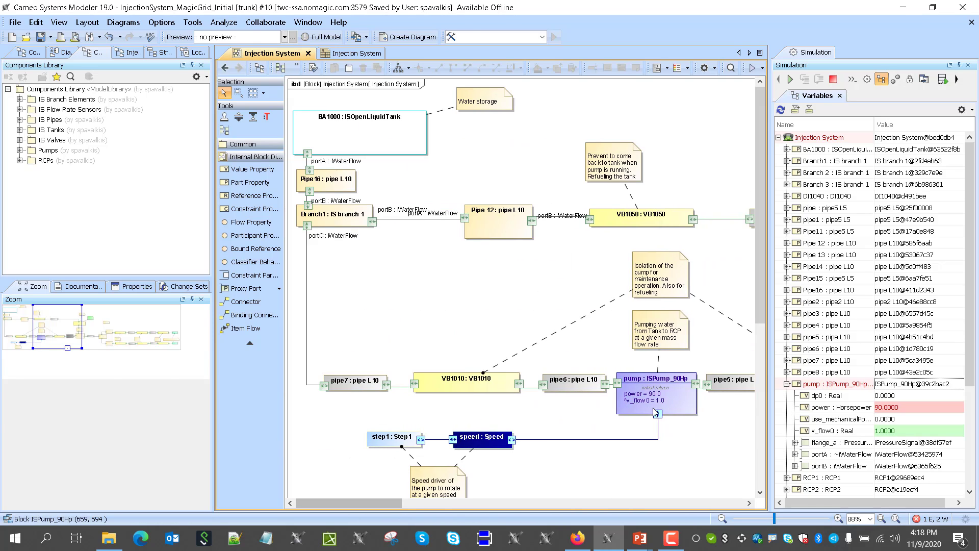
click(20, 151)
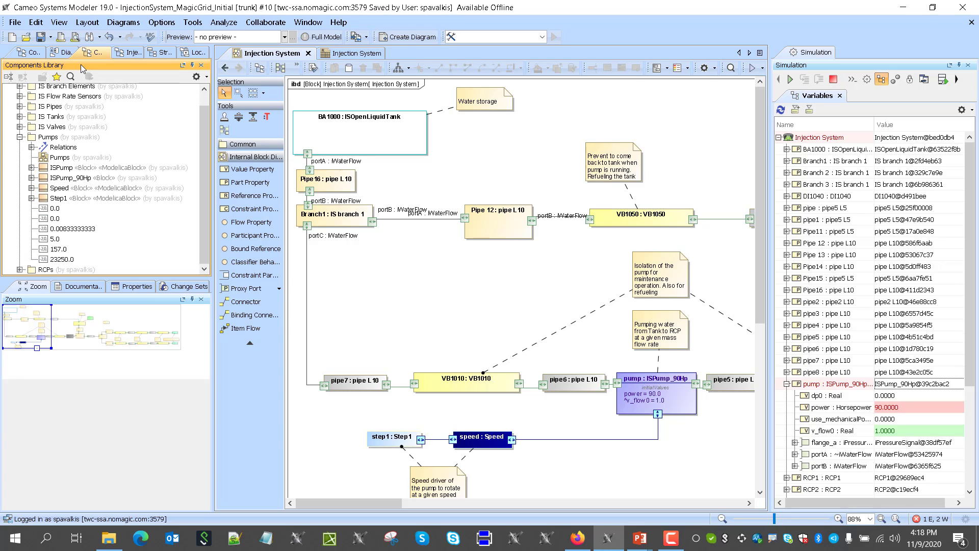
click(31, 168)
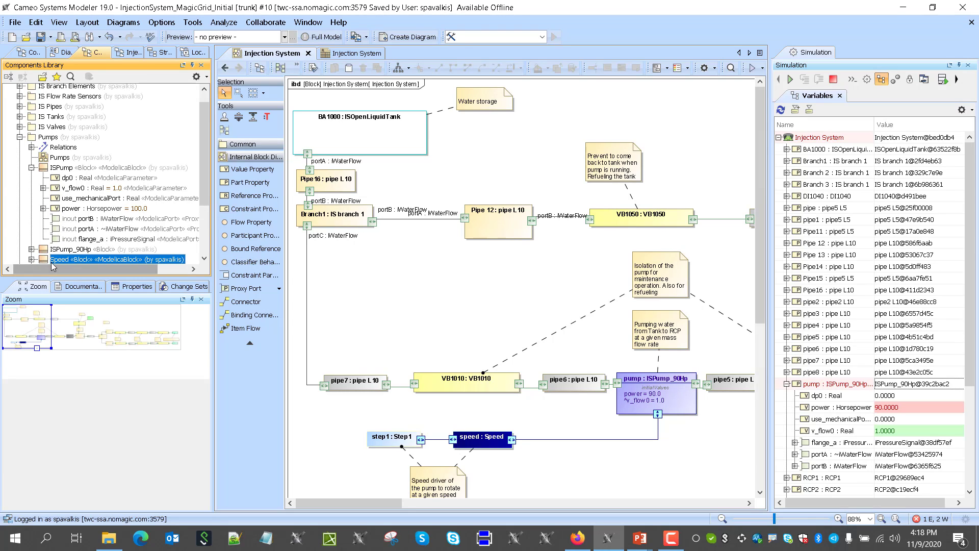
scroll(67, 204, down, 2)
scroll(57, 183, up, 2)
drag(58, 181, 635, 391)
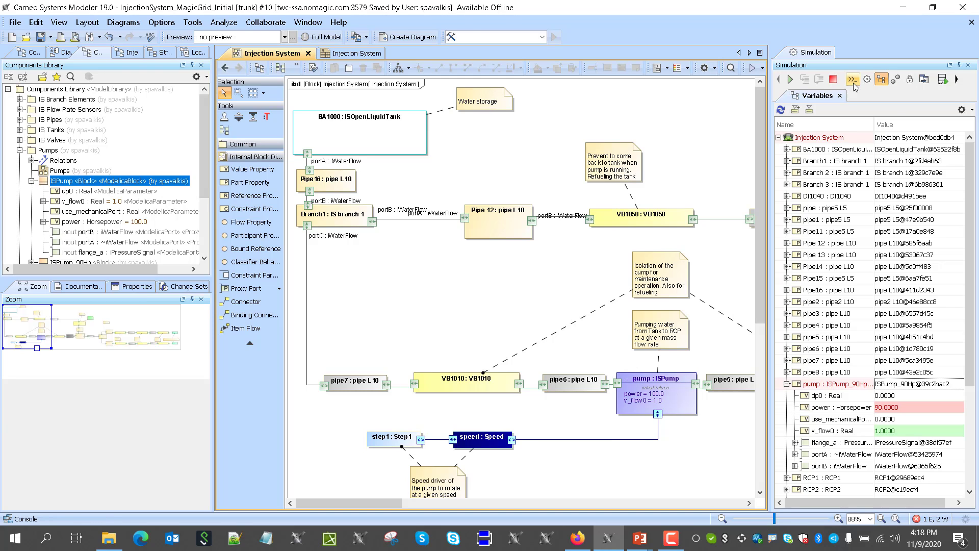
click(791, 79)
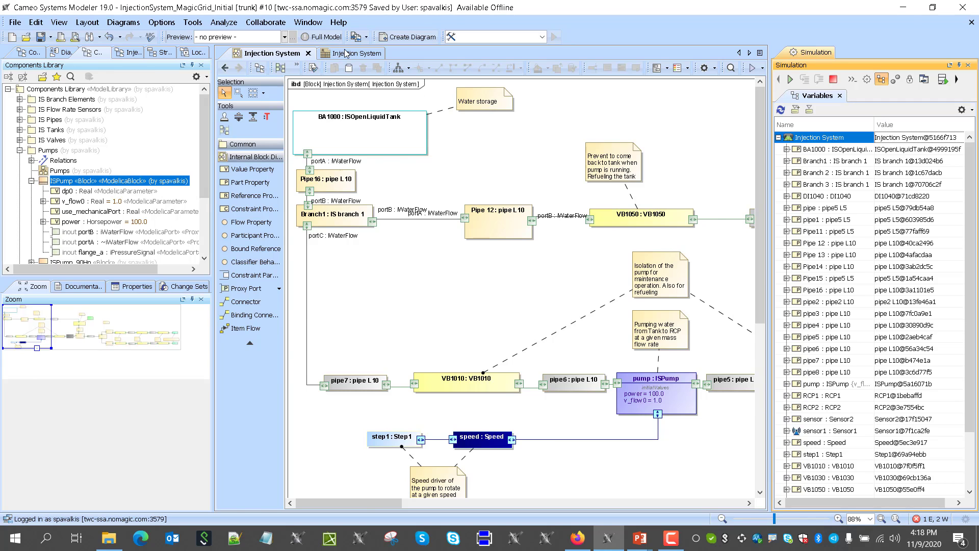
Step: In the Injection System requirement table, set the Pump requirement to be satisfied by the power property of ISPump
click(346, 53)
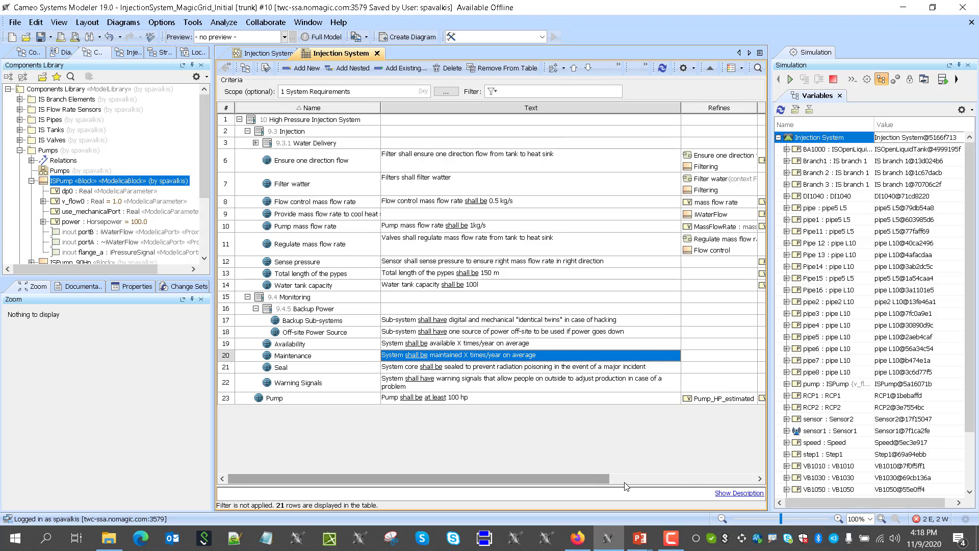
scroll(668, 477, right, 5)
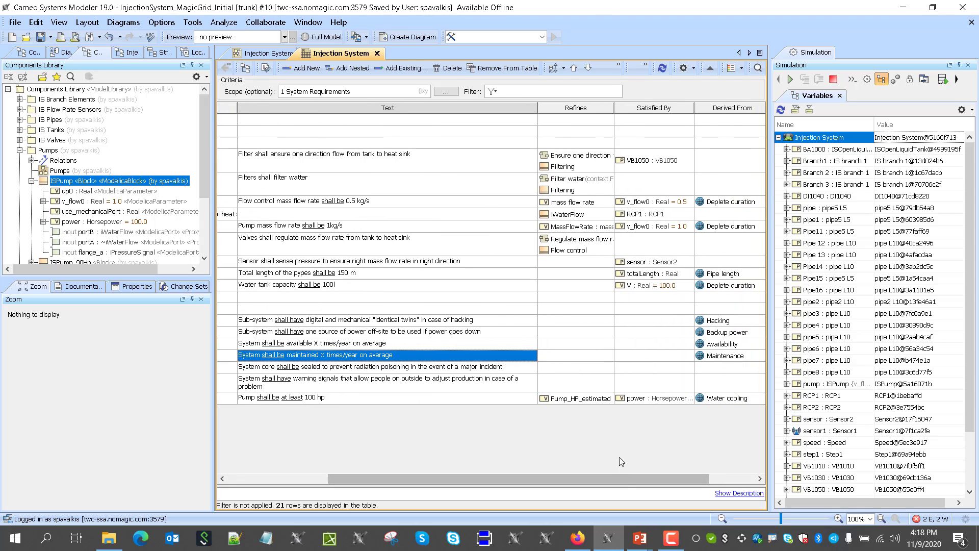
drag(625, 478, 605, 478)
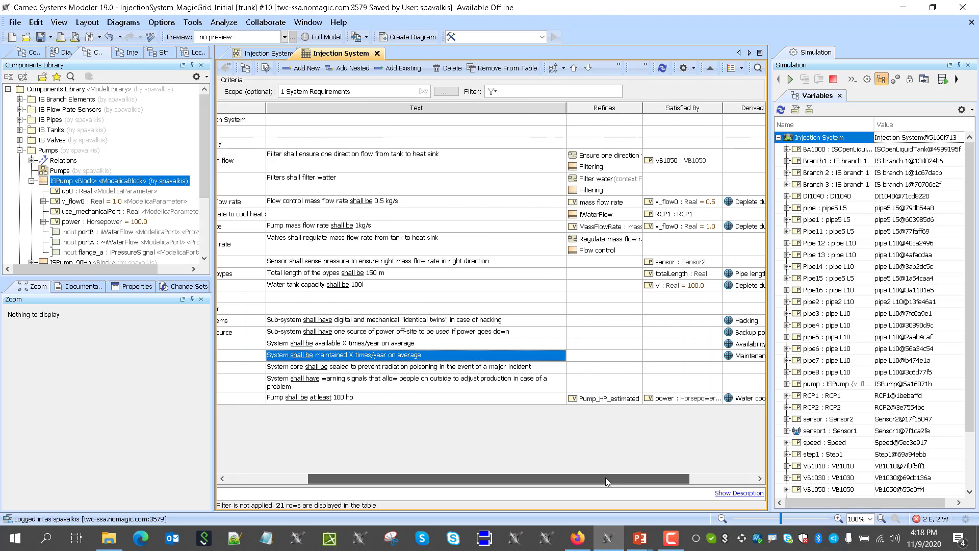
double_click(689, 402)
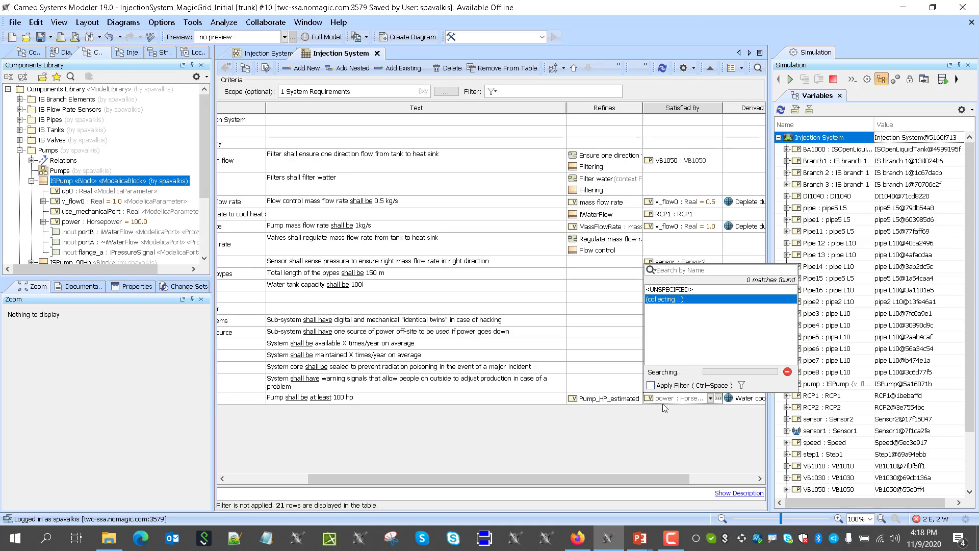
click(632, 399)
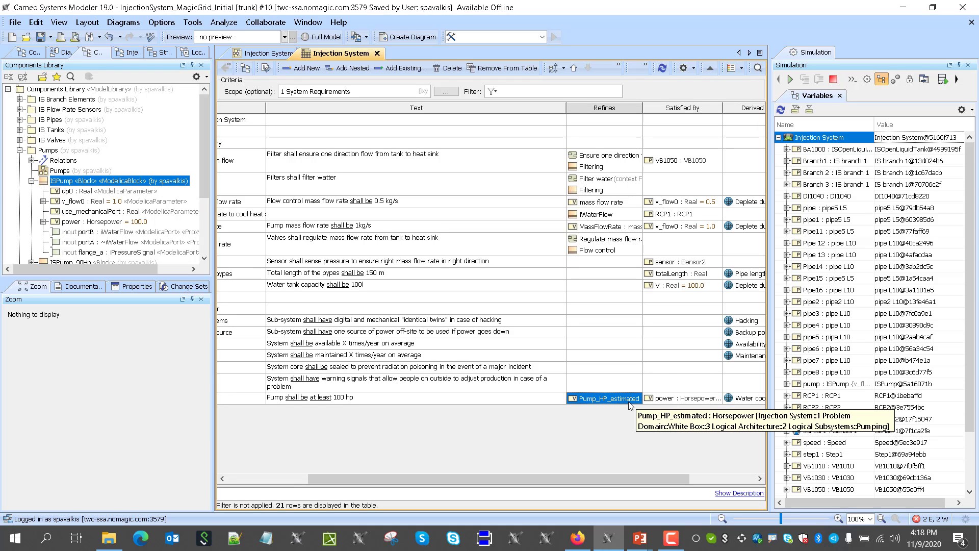
click(663, 400)
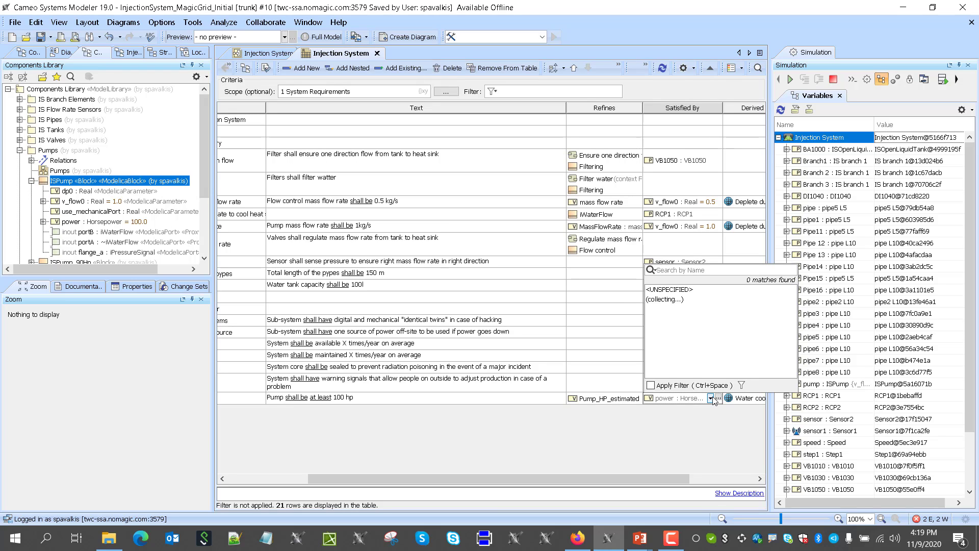
click(718, 398)
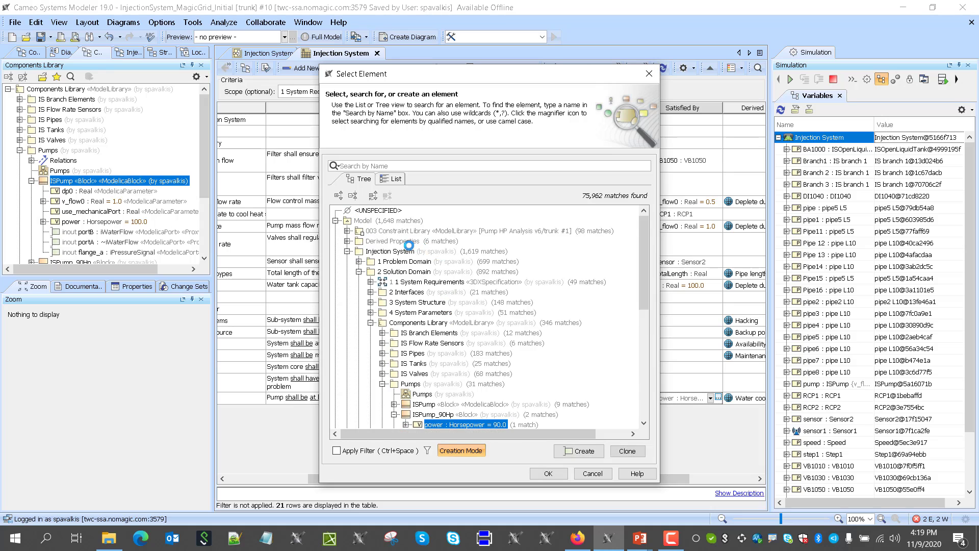
scroll(459, 392, down, 2)
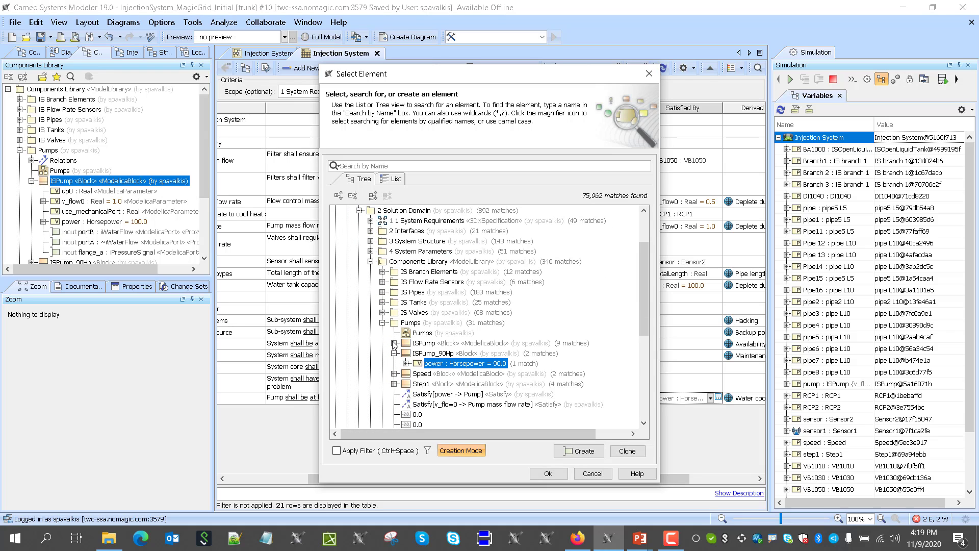
click(394, 344)
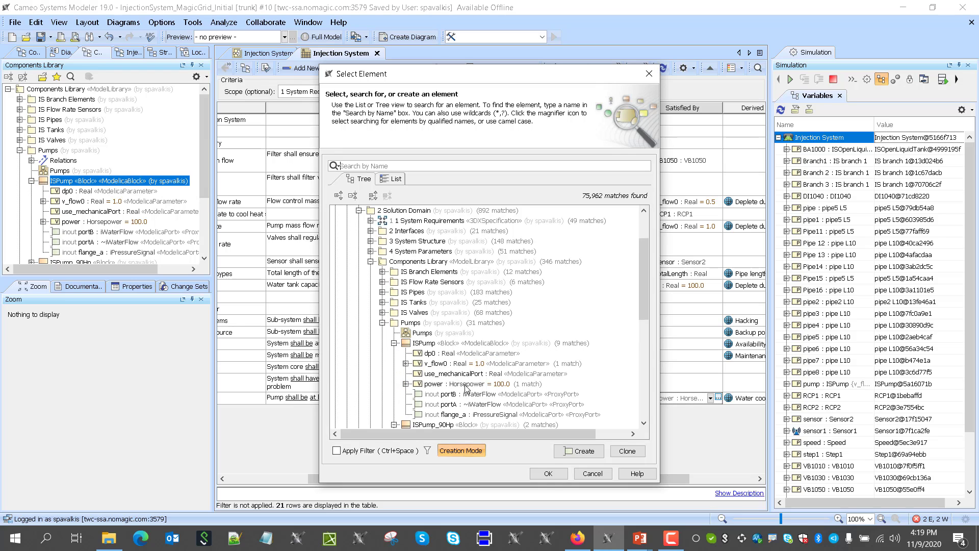
click(465, 387)
click(548, 473)
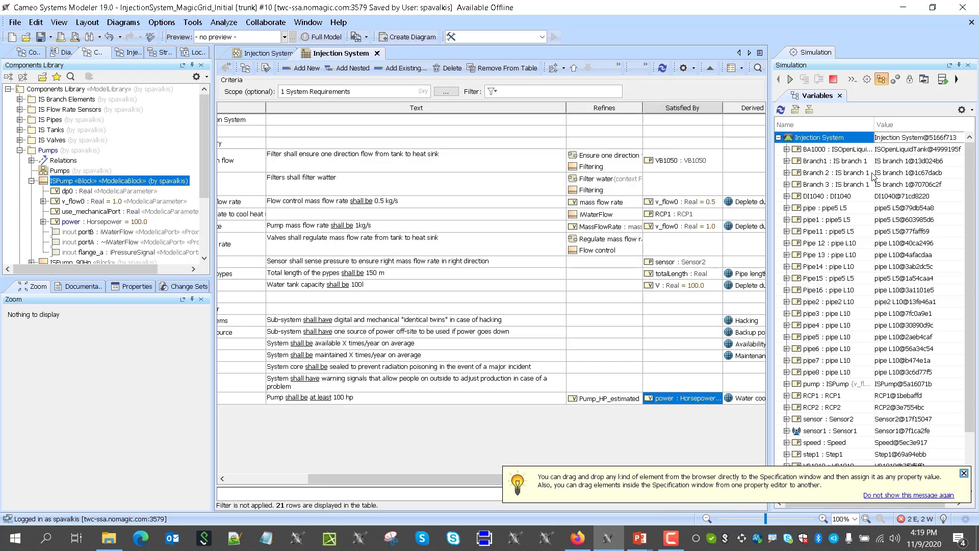
Step: Restart the Injection System simulation and check the pump's power against the Pump requirement
click(834, 79)
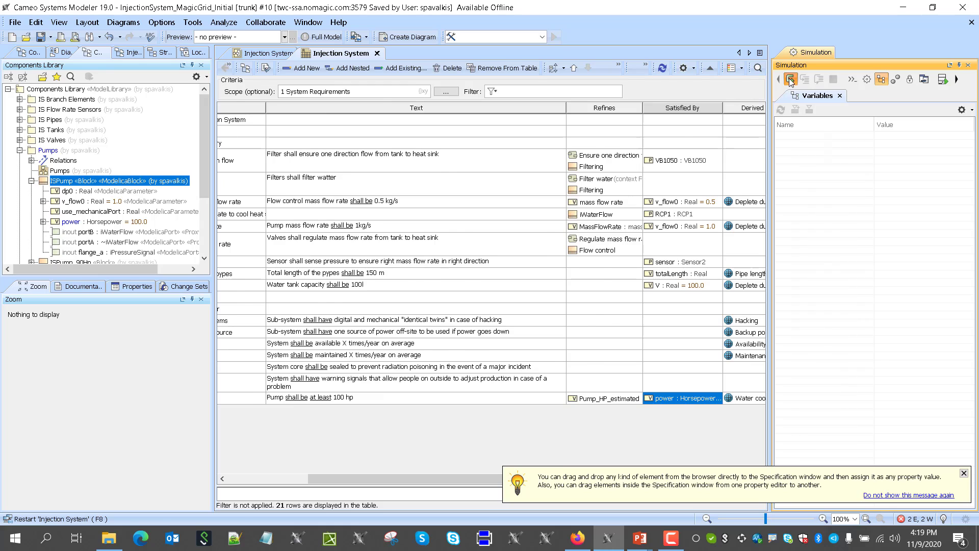
click(791, 80)
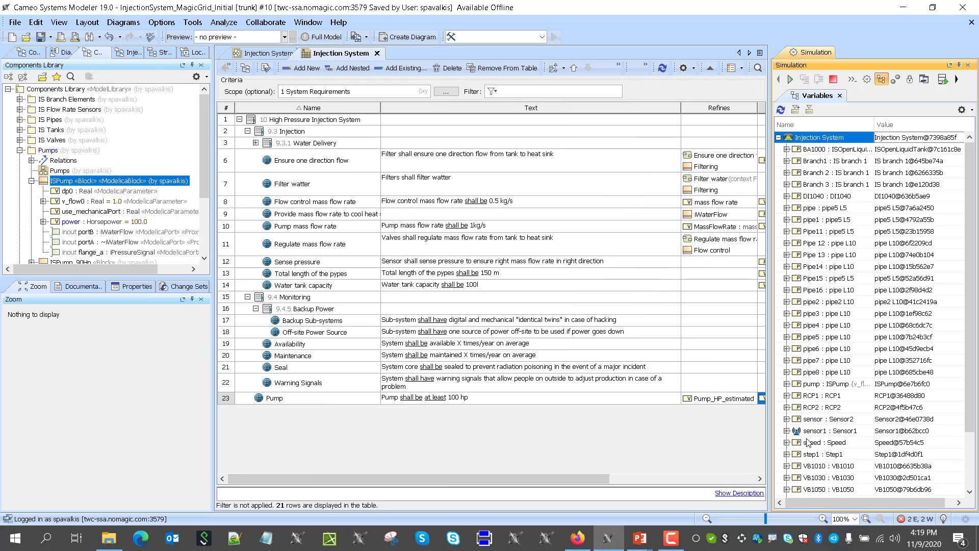
scroll(807, 442, down, 2)
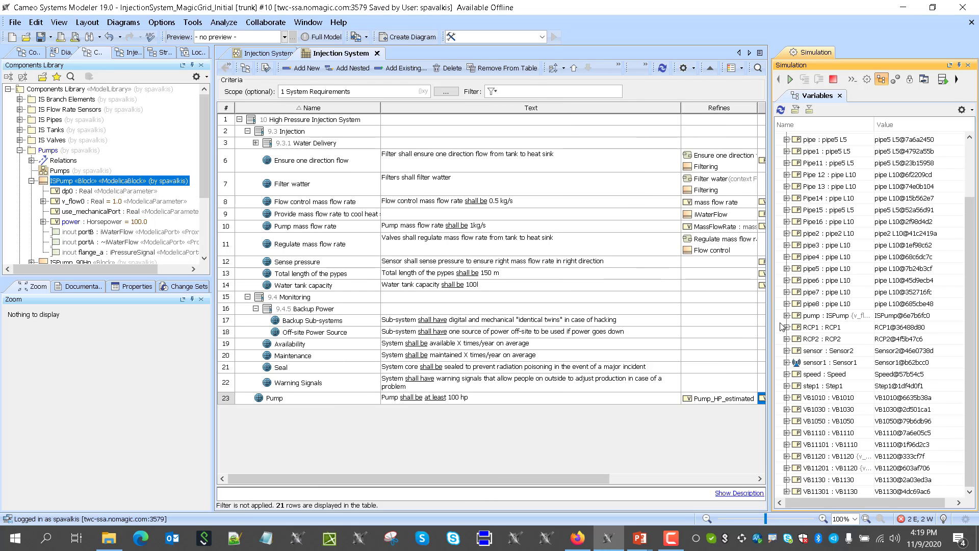
click(786, 315)
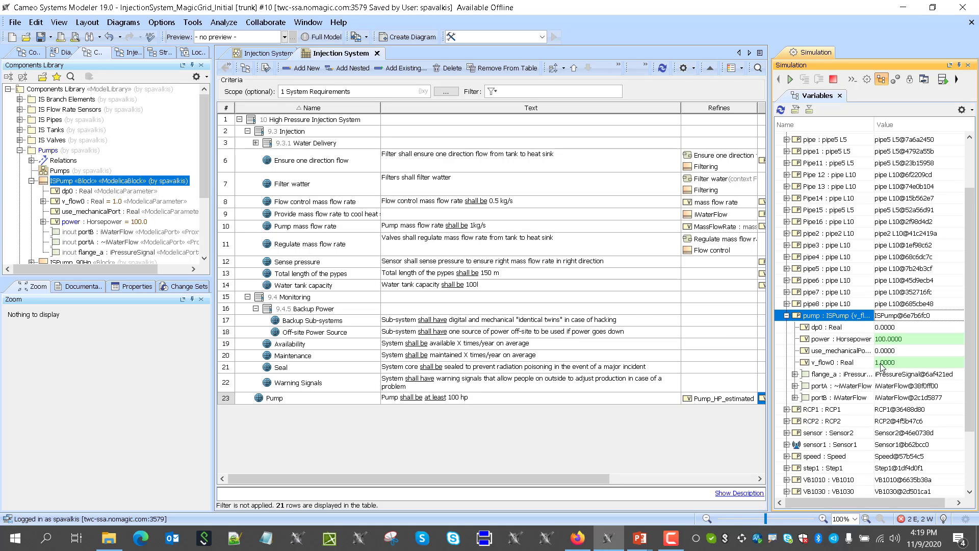
mouse_move(885, 341)
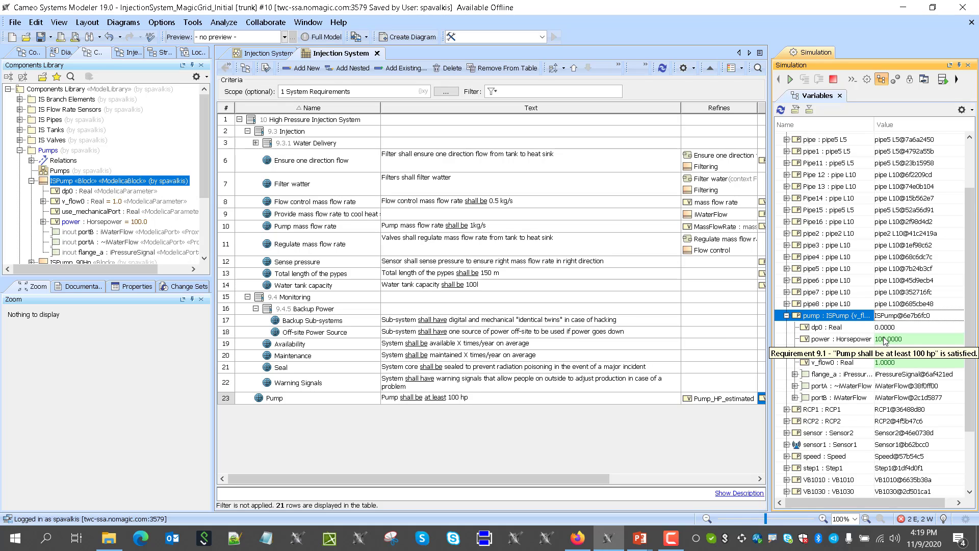
Step: Stop the Injection System simulation and close the simulation window
drag(585, 479, 637, 479)
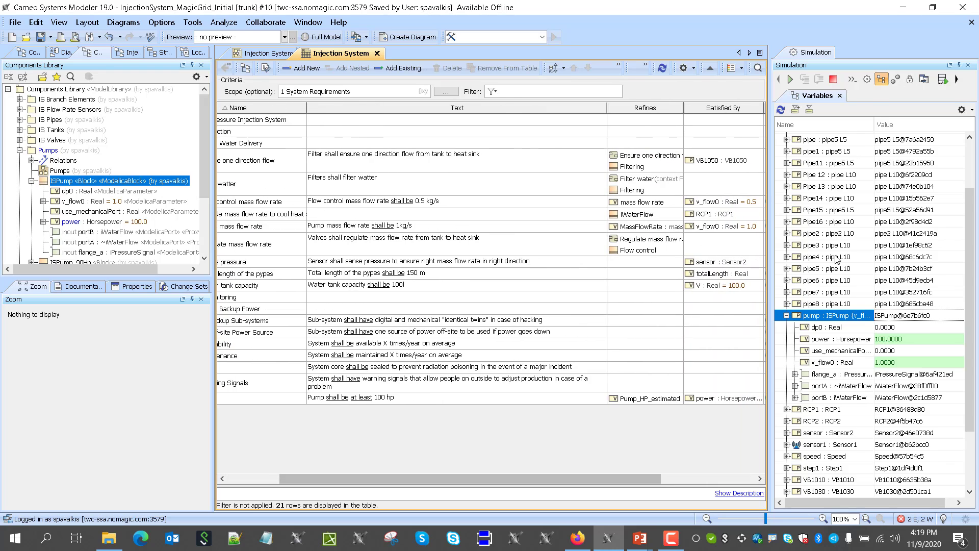
click(834, 79)
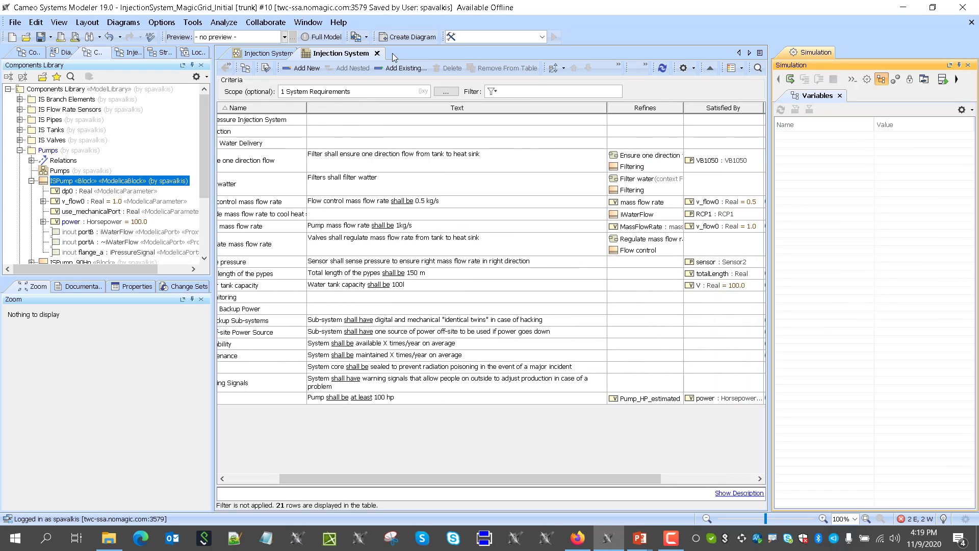
click(968, 66)
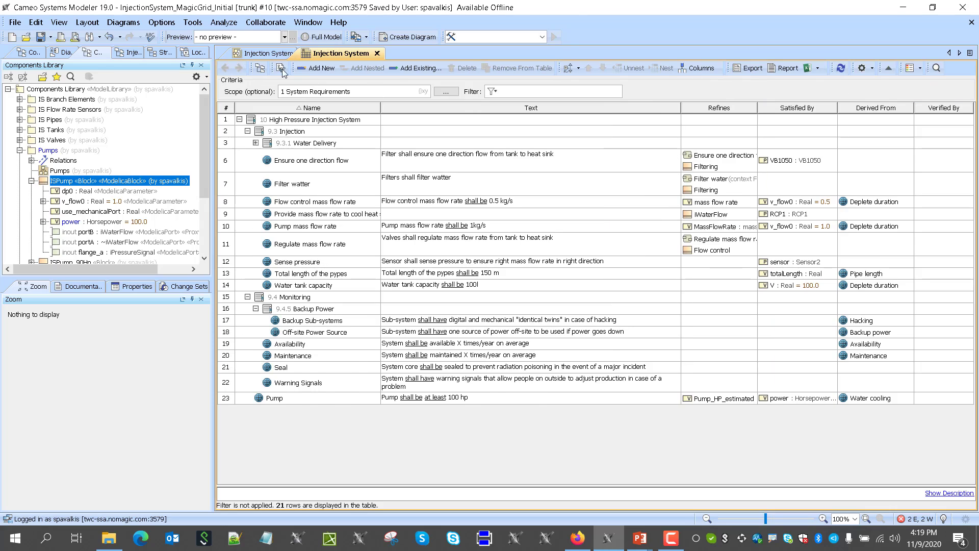
Step: Reopen the Injection System internal block diagram from the requirements verification diagram and examine the pipes around Branch 3
click(250, 54)
click(225, 68)
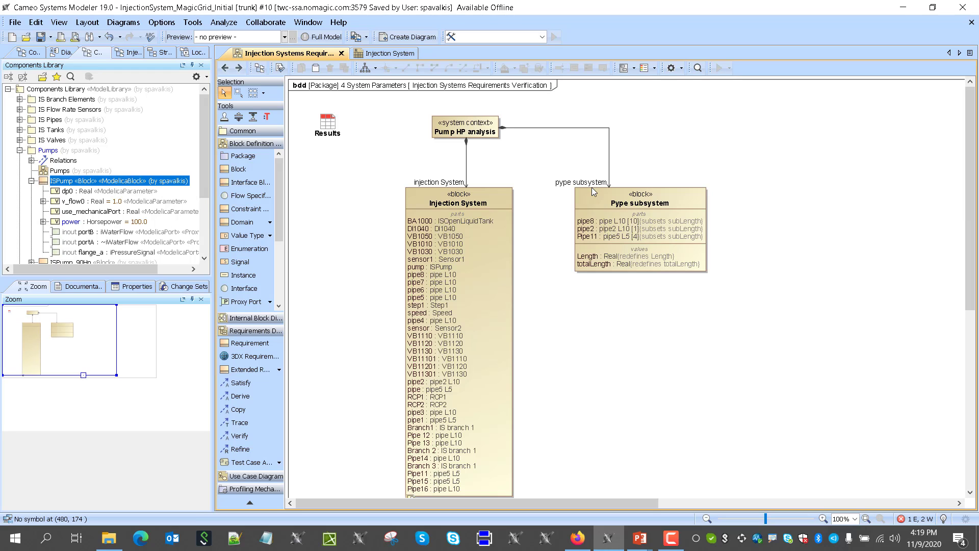
click(449, 196)
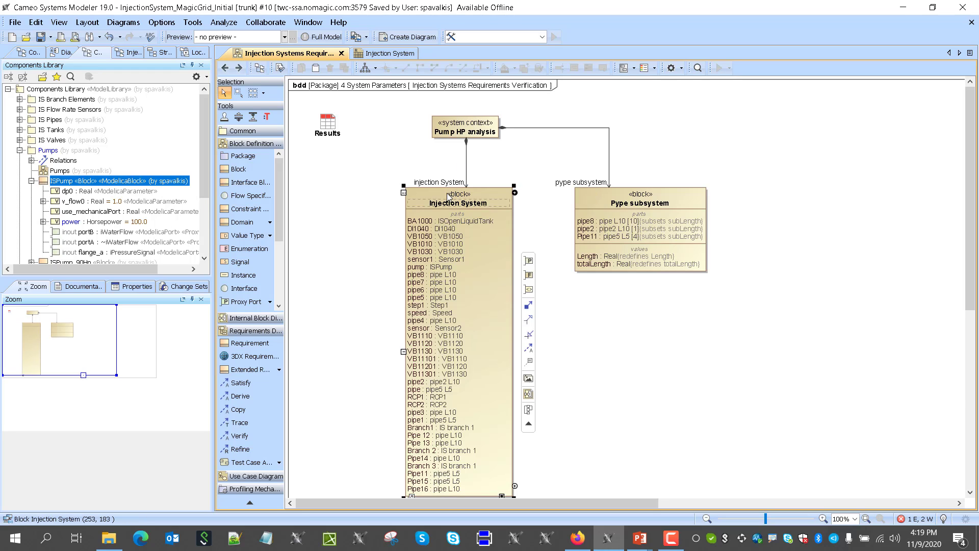
double_click(449, 197)
drag(451, 504, 654, 500)
scroll(714, 255, down, 2)
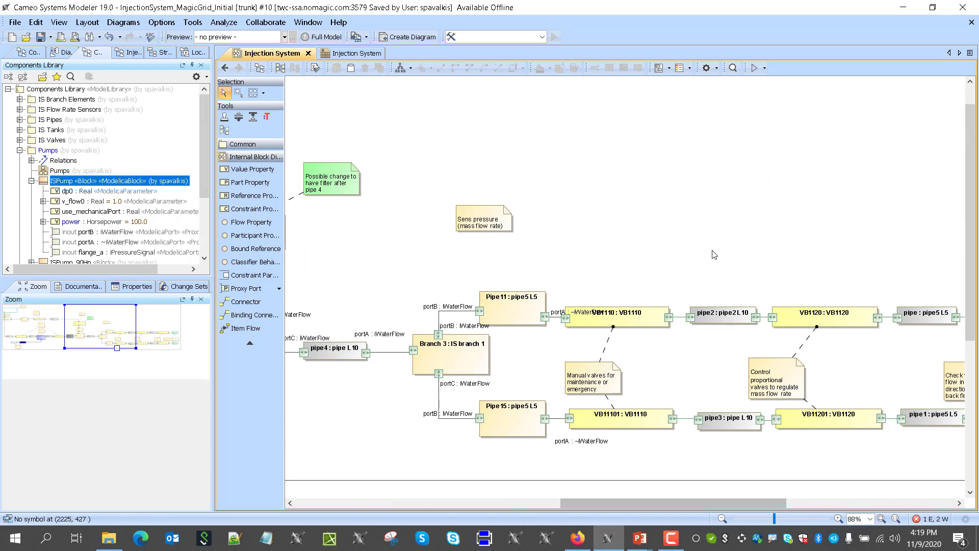
Step: Retype the parts Pipe11, Pipe15, pipe and pipe1 in the Injection System diagram to pipe L10 from the IS Pipes library
scroll(102, 191, down, 1)
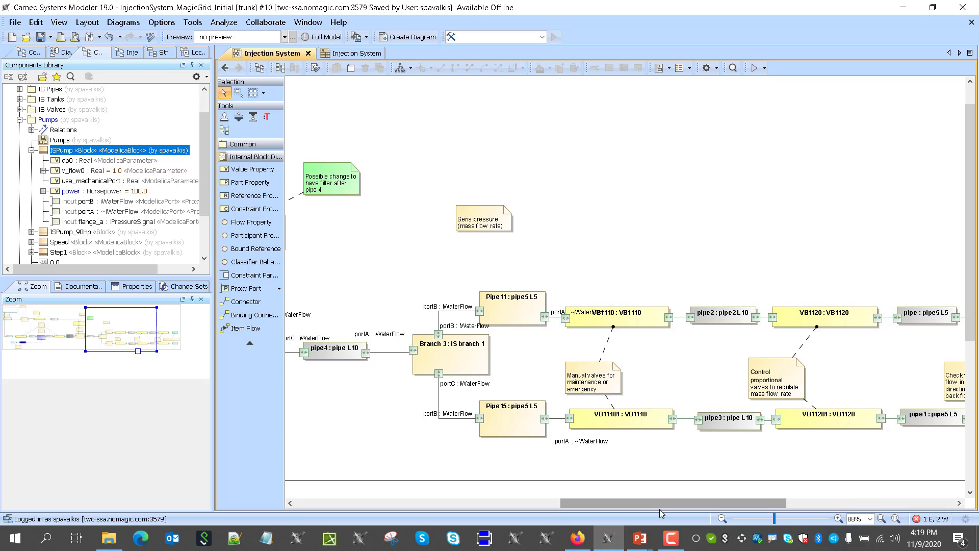
drag(650, 504, 739, 515)
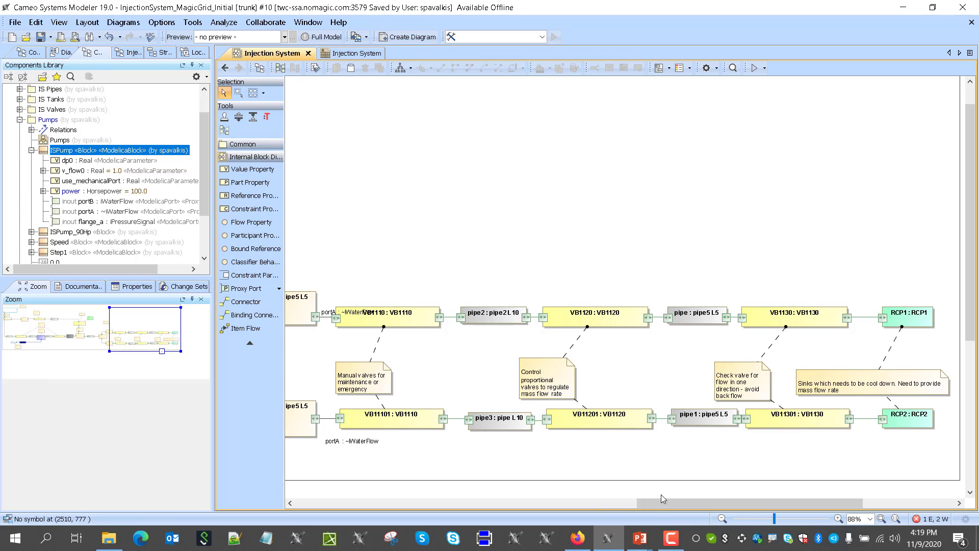
drag(658, 505, 626, 505)
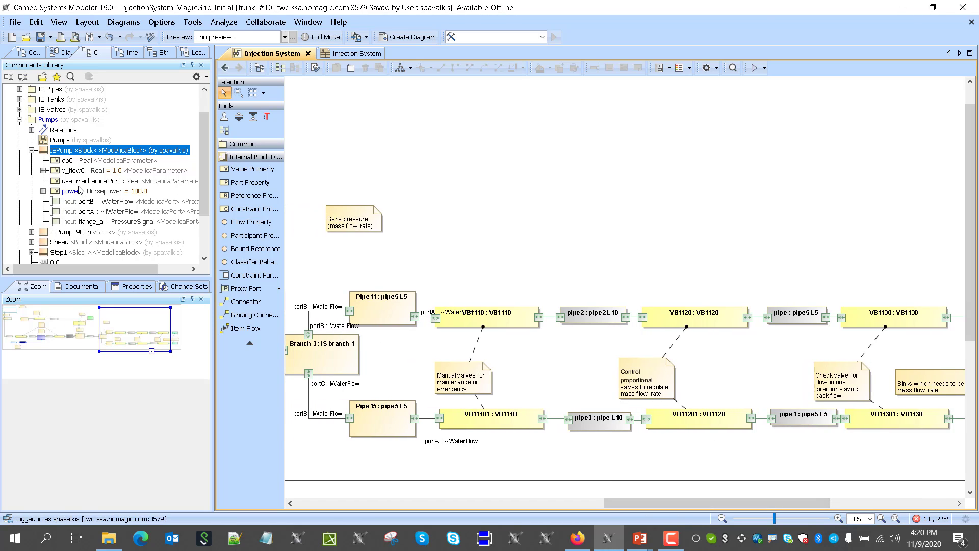
click(21, 120)
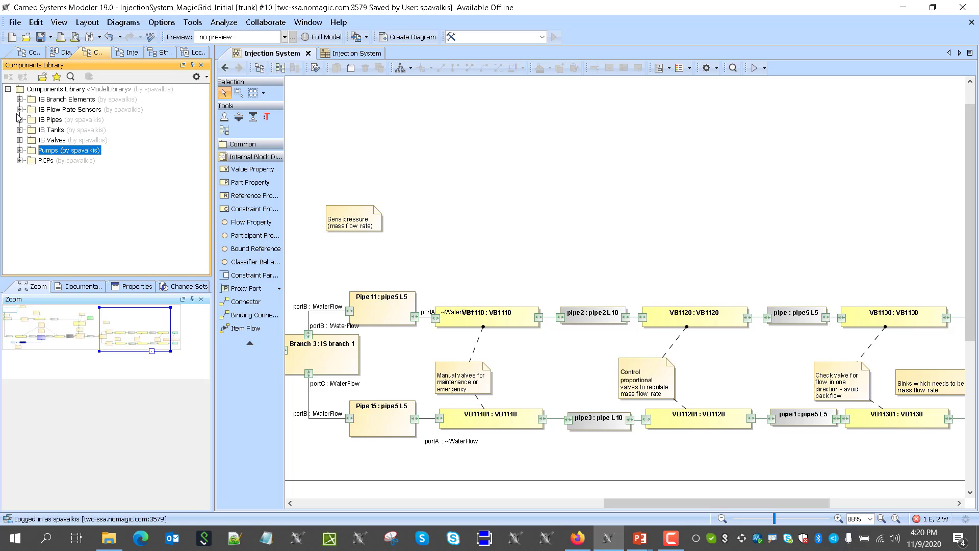
click(19, 120)
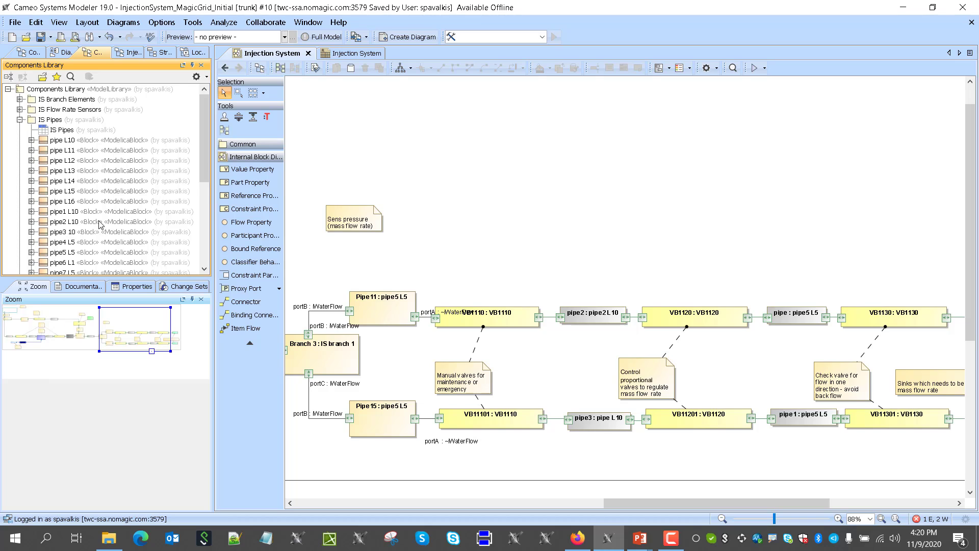
scroll(100, 225, down, 2)
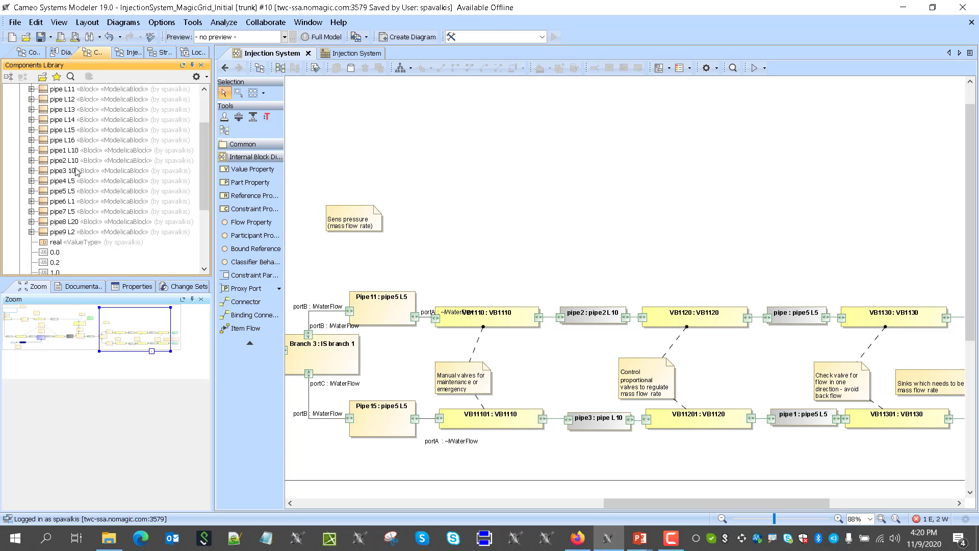
scroll(95, 234, up, 1)
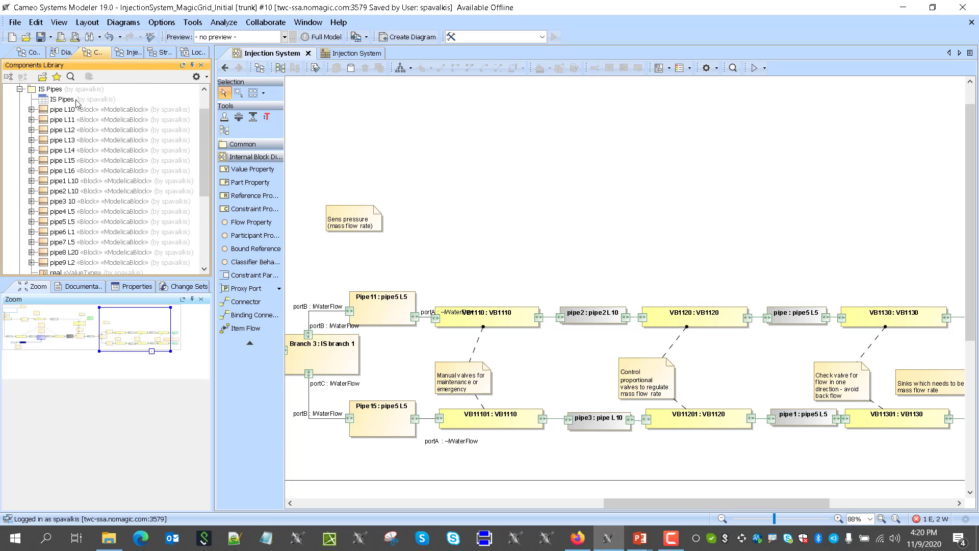
drag(59, 112, 391, 296)
drag(65, 111, 400, 420)
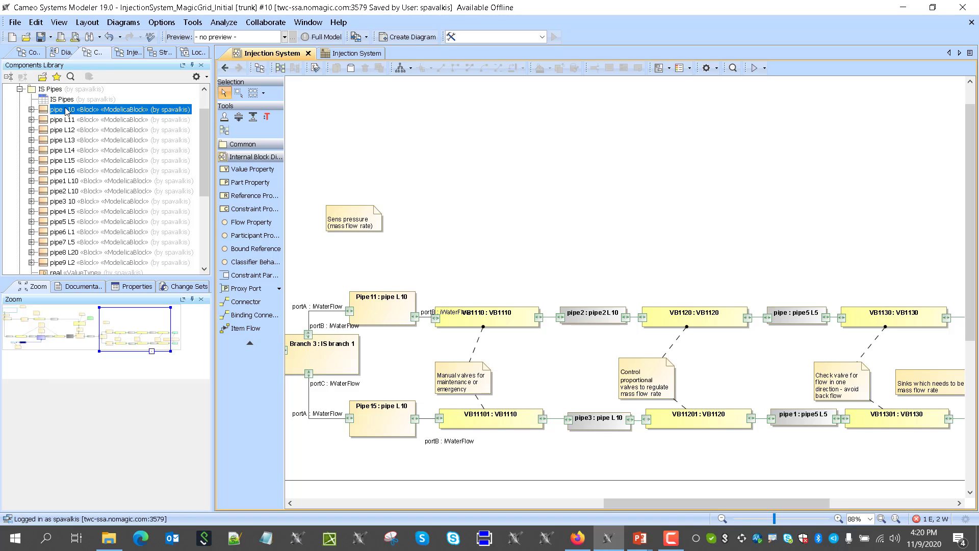
drag(66, 111, 798, 317)
drag(94, 123, 811, 417)
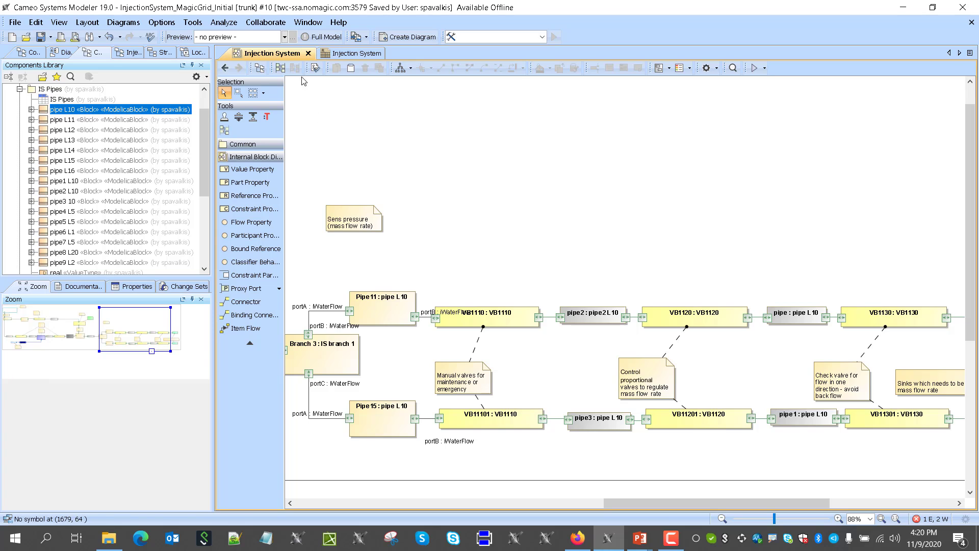
Step: In the requirements verification diagram, set the Pype subsystem multiplicities to 0 for Pipe11 and 14 for pipe8
click(226, 69)
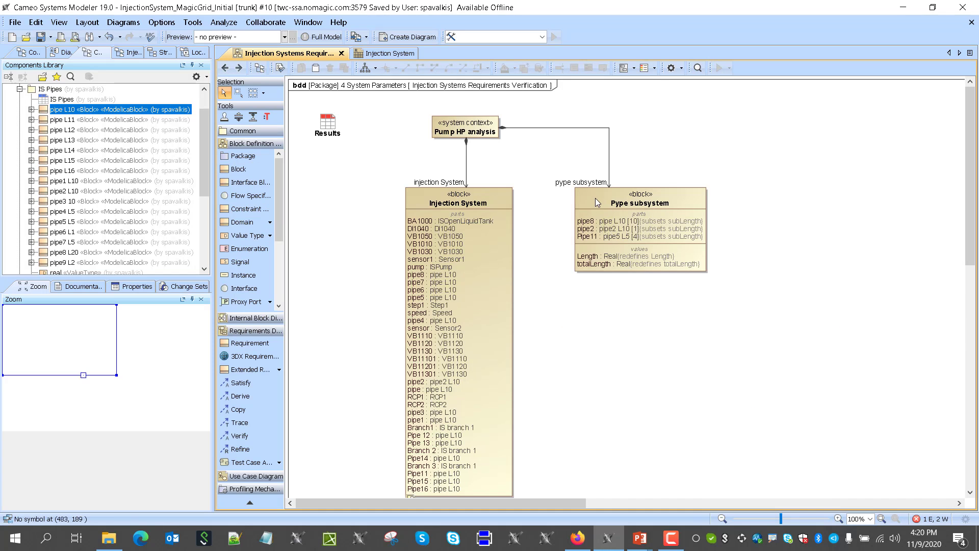
double_click(635, 238)
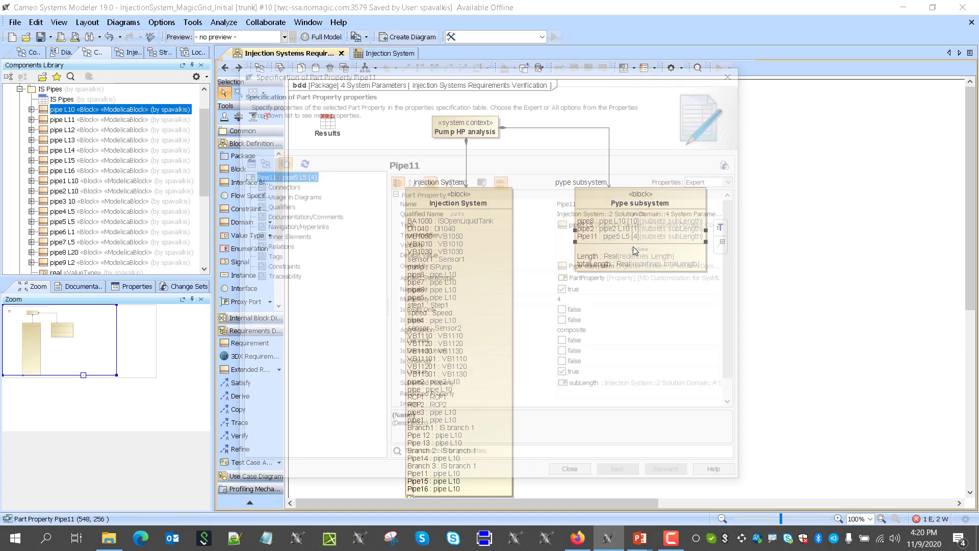
key(Escape)
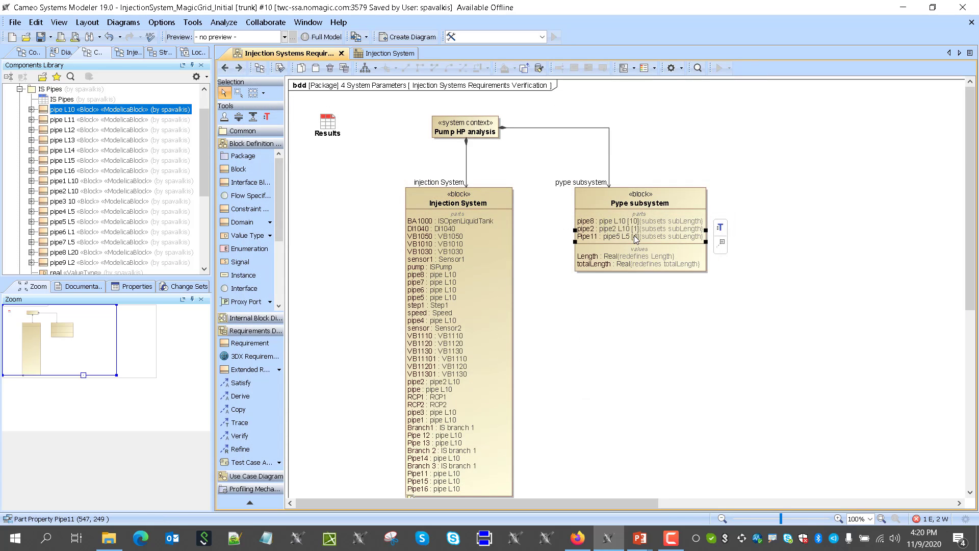
click(635, 236)
click(638, 239)
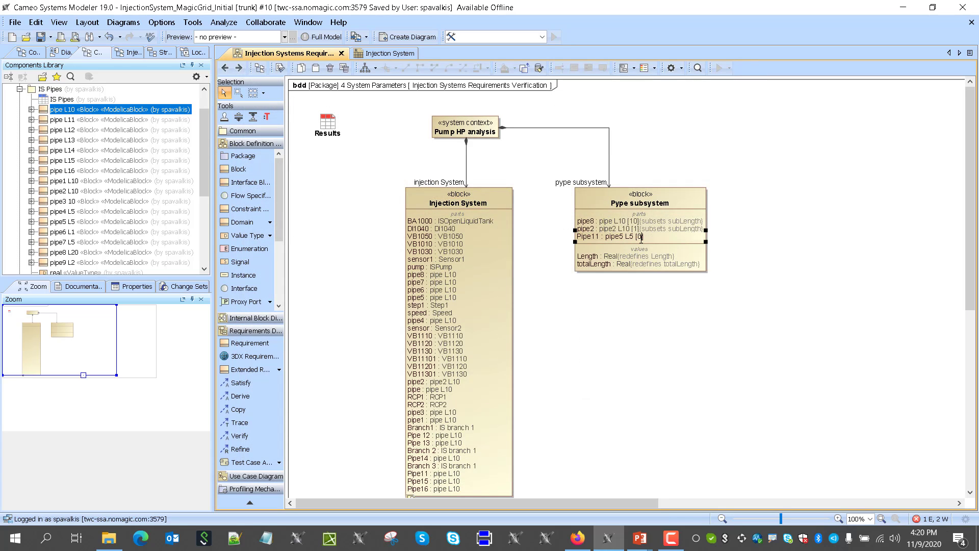
click(635, 222)
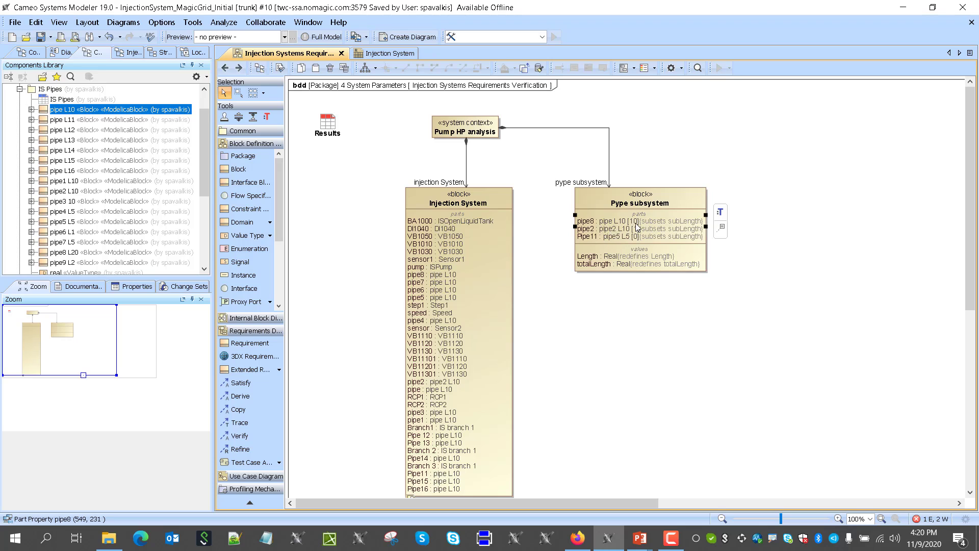
click(636, 222)
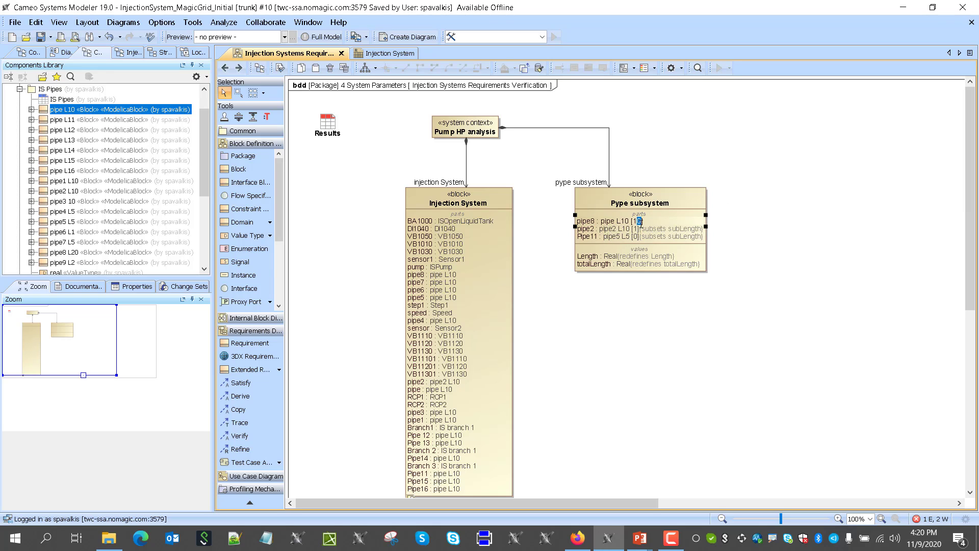
key(Return)
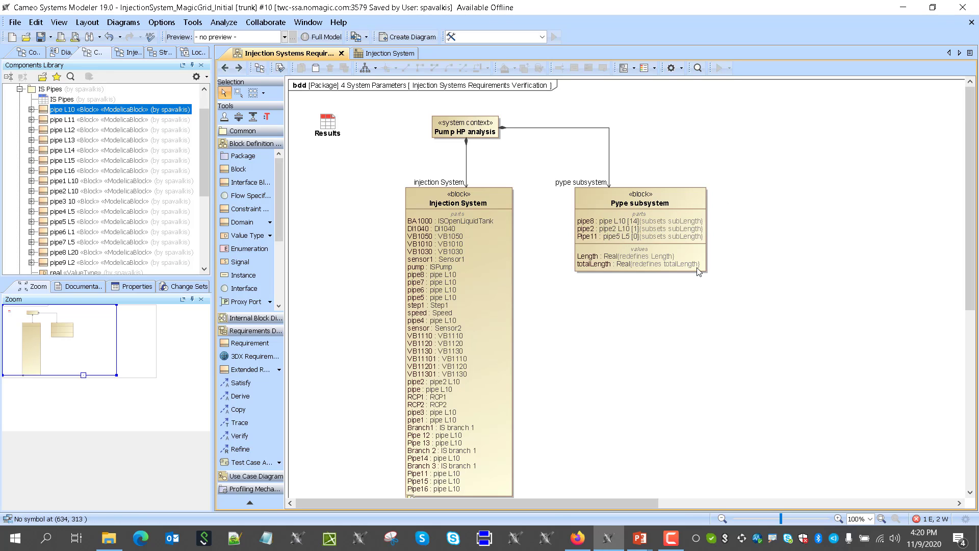
Step: Simulate the Pype subsystem block and check its totalLength against the total pipe length requirement
right_click(679, 206)
mouse_move(781, 451)
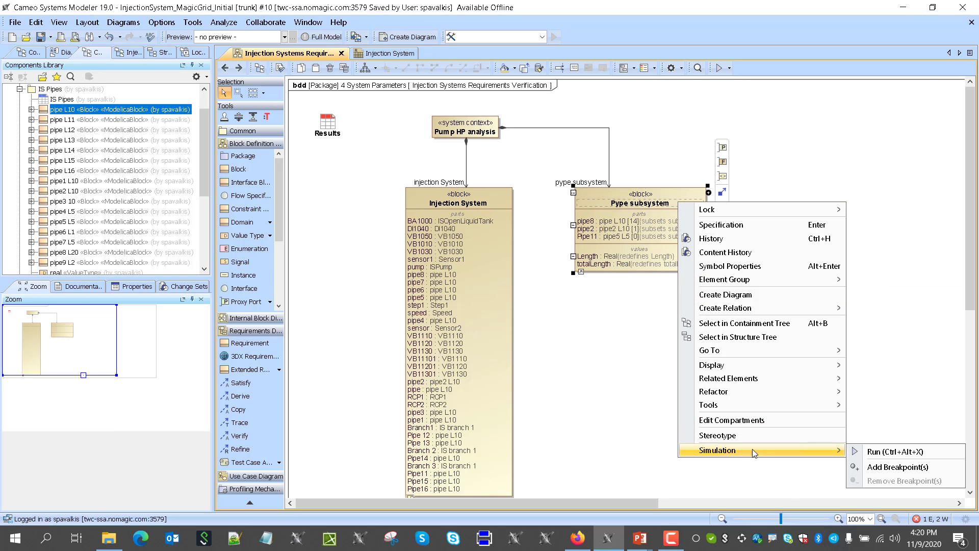
click(878, 451)
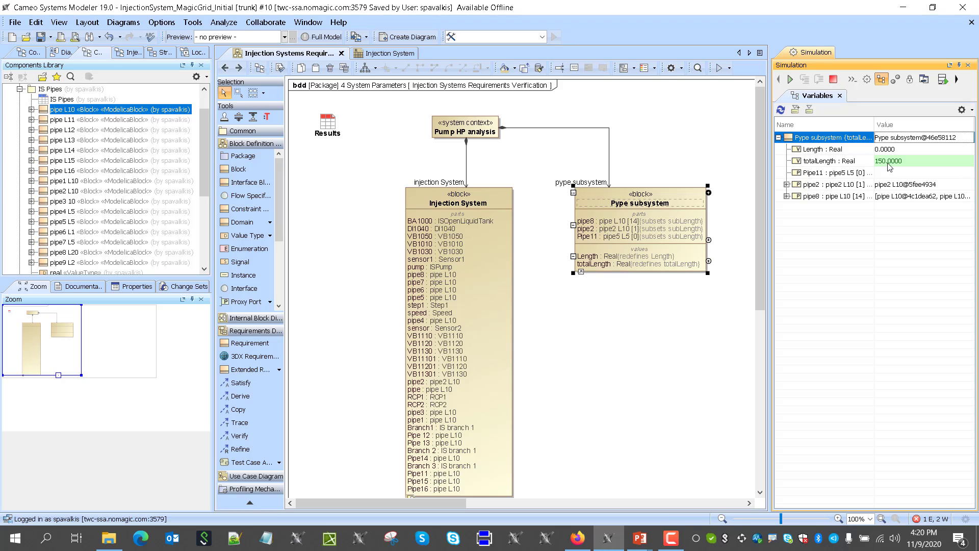
mouse_move(889, 166)
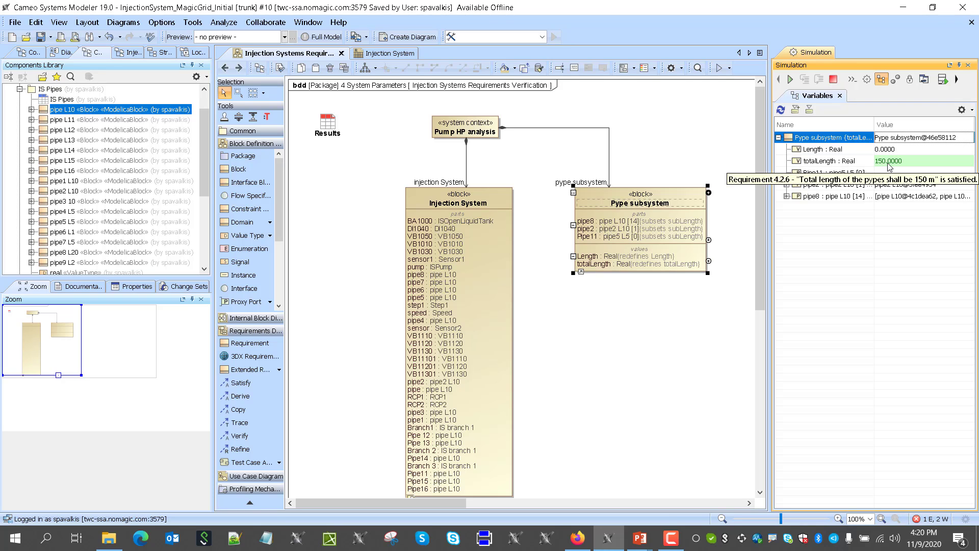
click(640, 132)
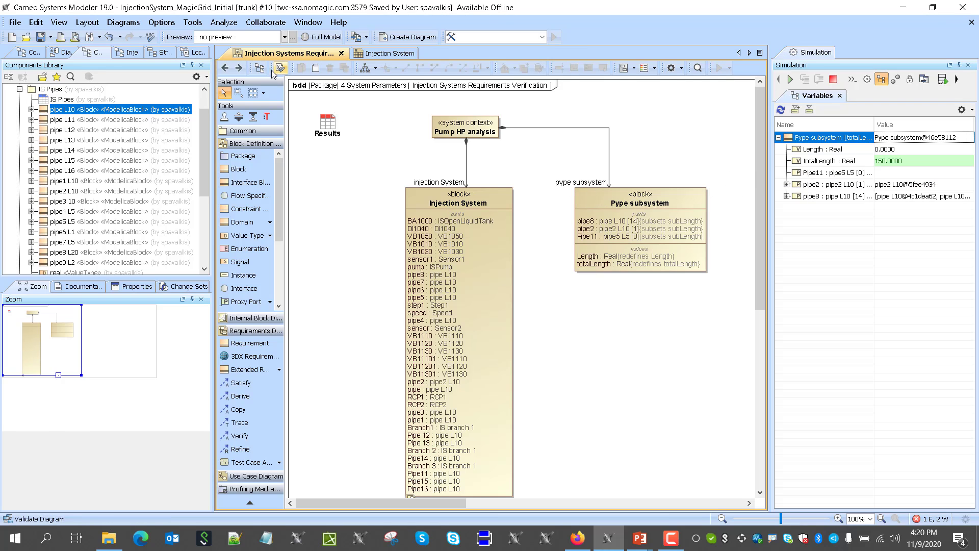
Step: Close the simulation and reopen the Injection System internal block diagram through the index's System Structure view
click(225, 68)
click(224, 68)
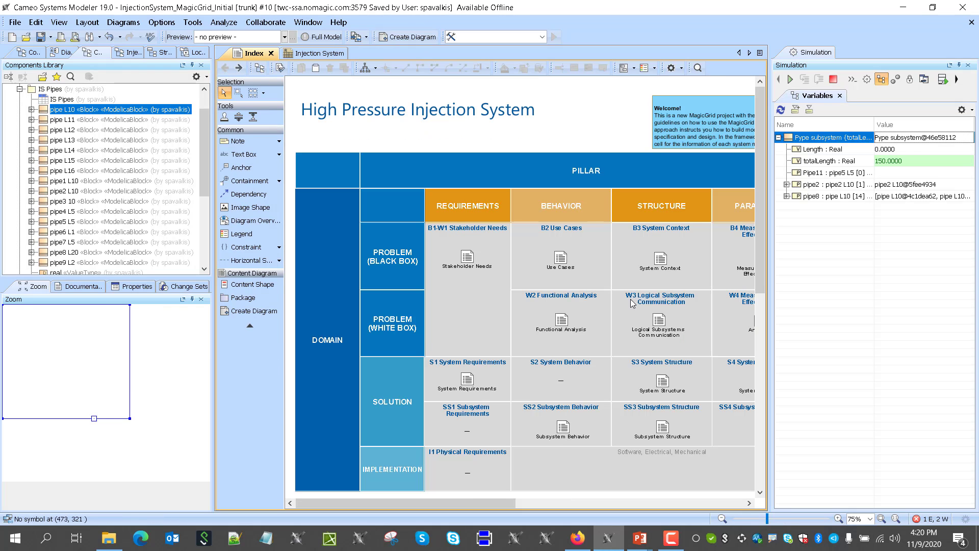
scroll(632, 304, down, 1)
double_click(663, 383)
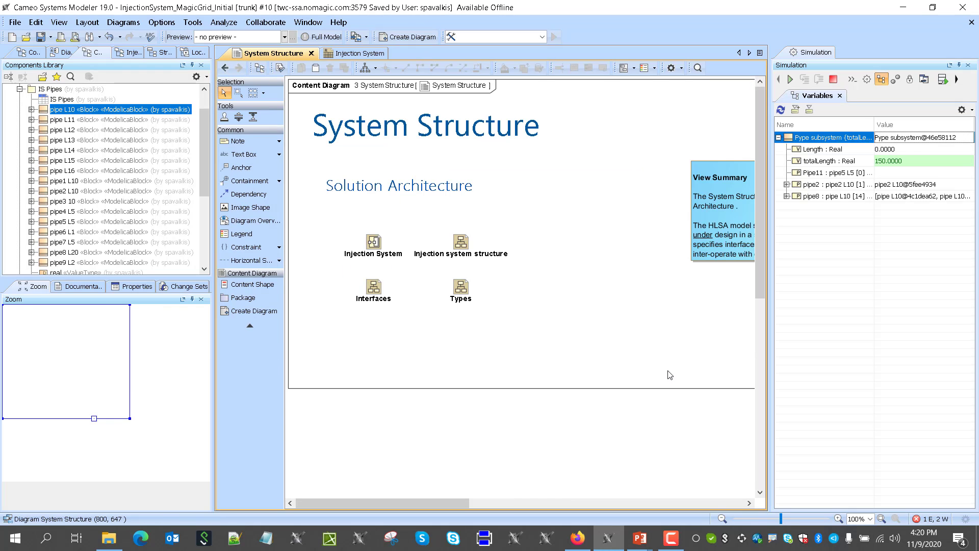
click(968, 65)
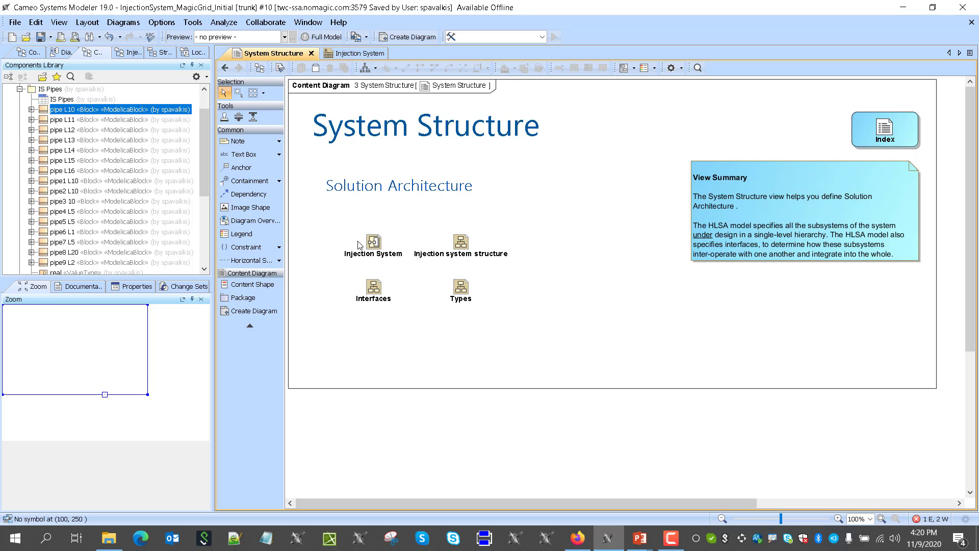
double_click(373, 244)
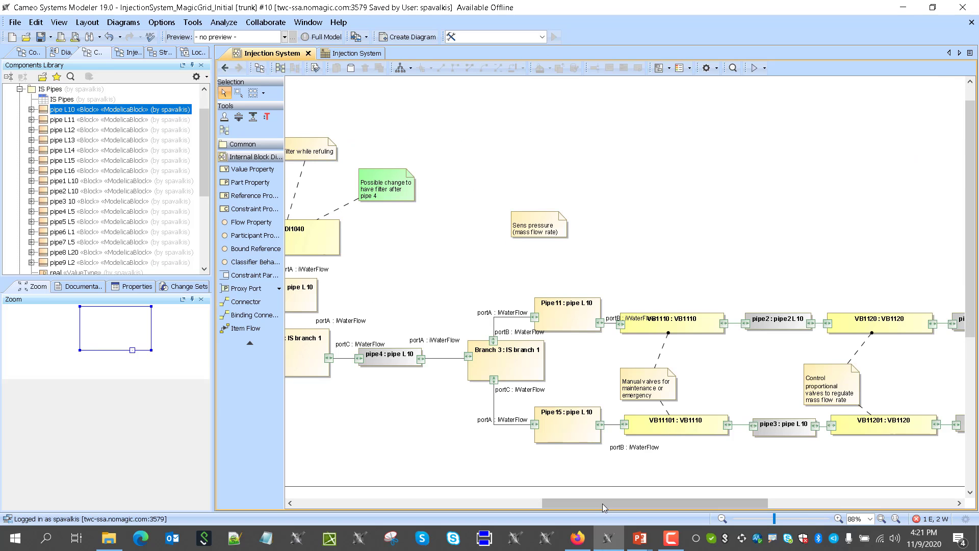
drag(602, 503, 308, 507)
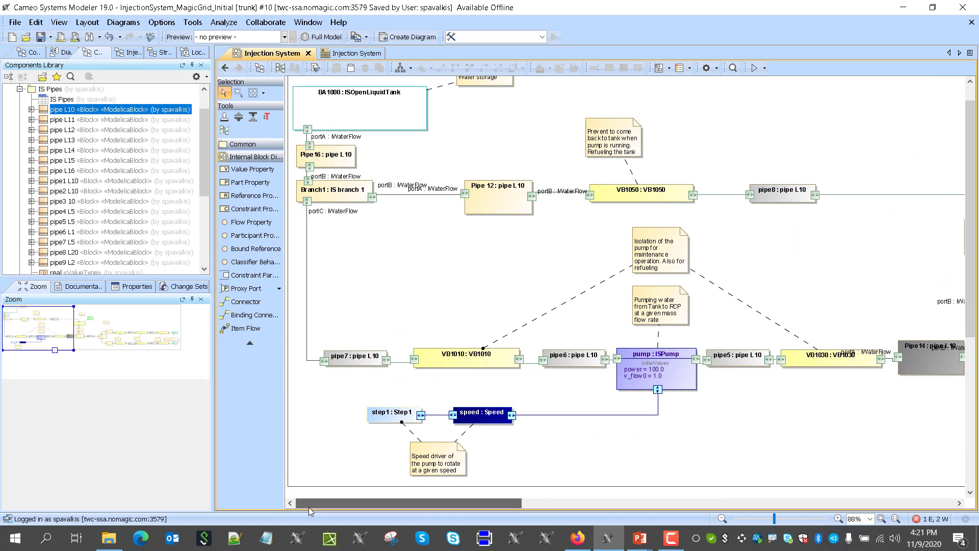
scroll(30, 116, up, 1)
click(20, 120)
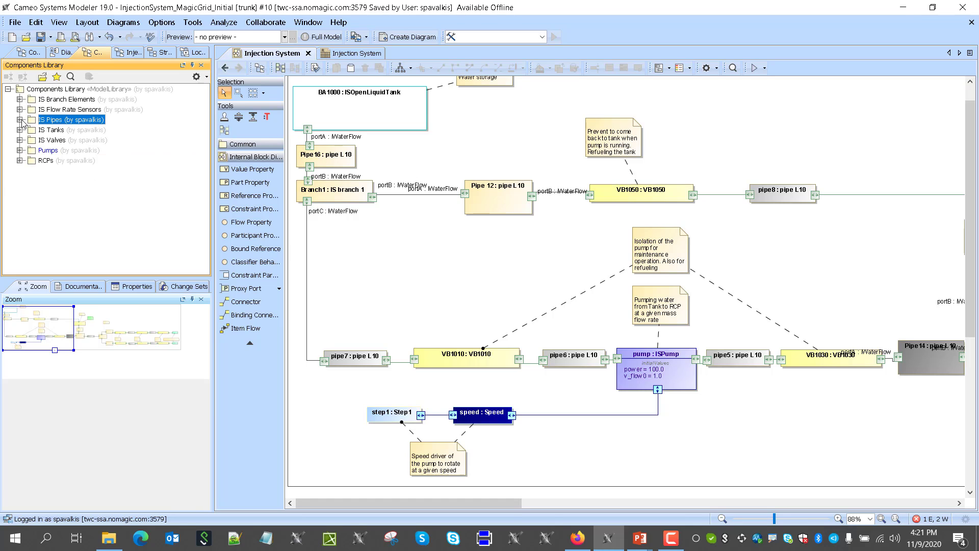
click(265, 21)
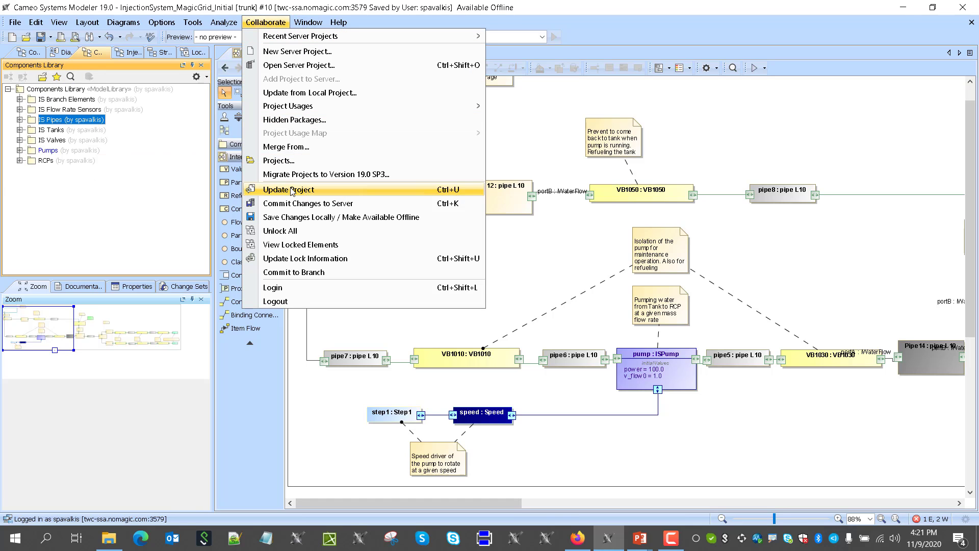
click(357, 2)
scroll(357, 93, up, 2)
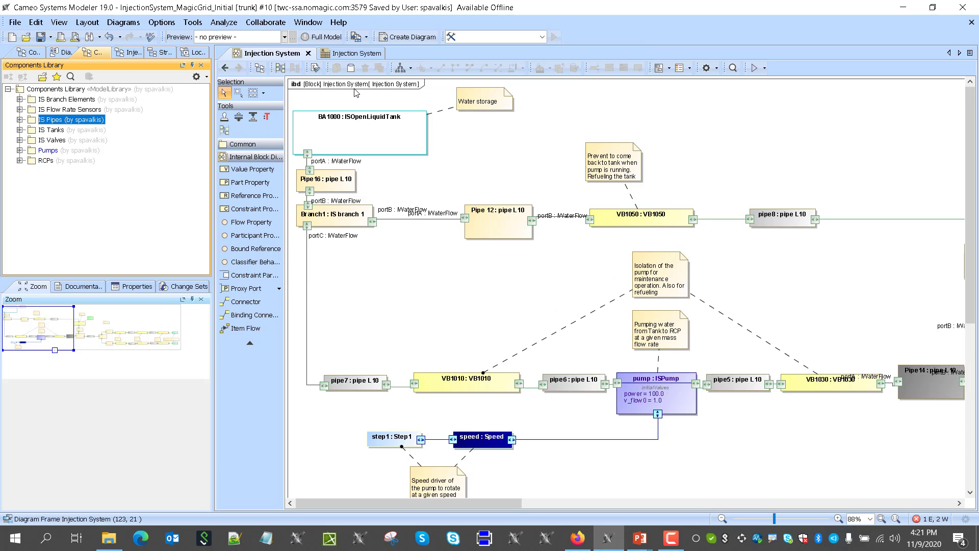